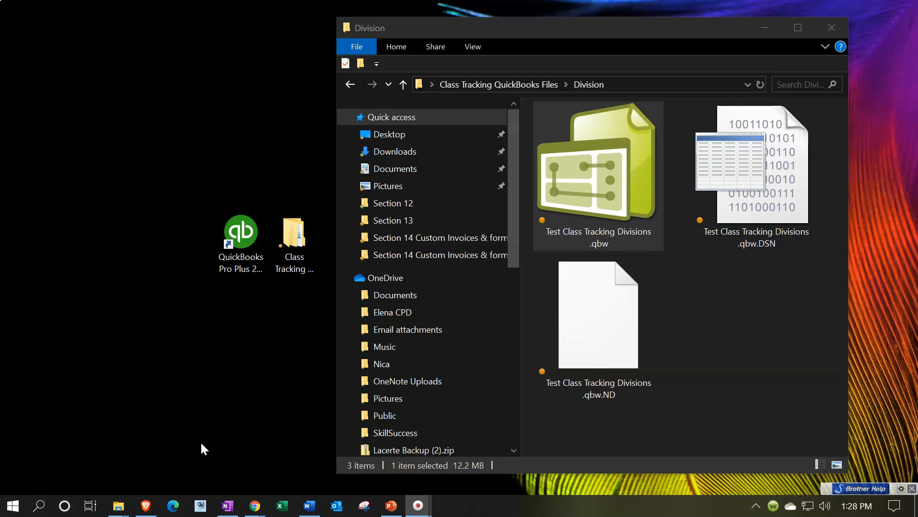
Open the company file Test Class Tracking Divisions.qbw from the Division folder in QuickBooks Desktop.
click(240, 268)
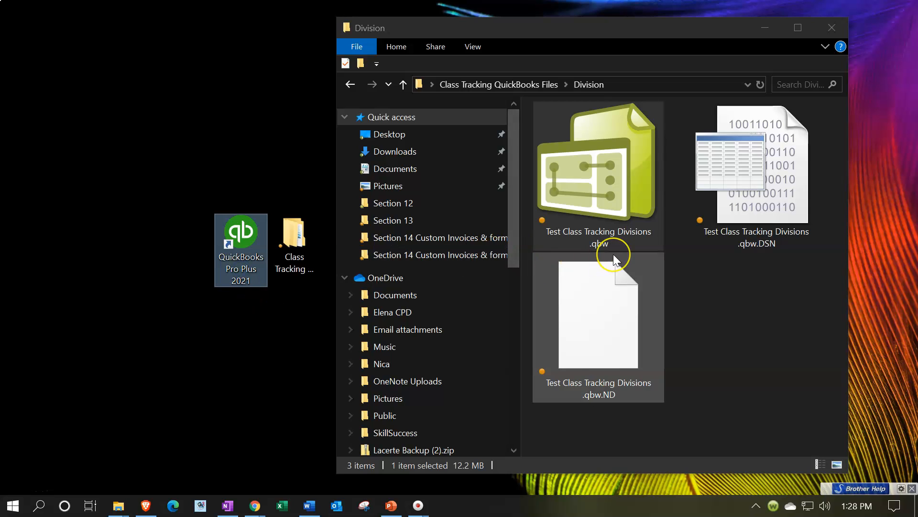
double_click(606, 196)
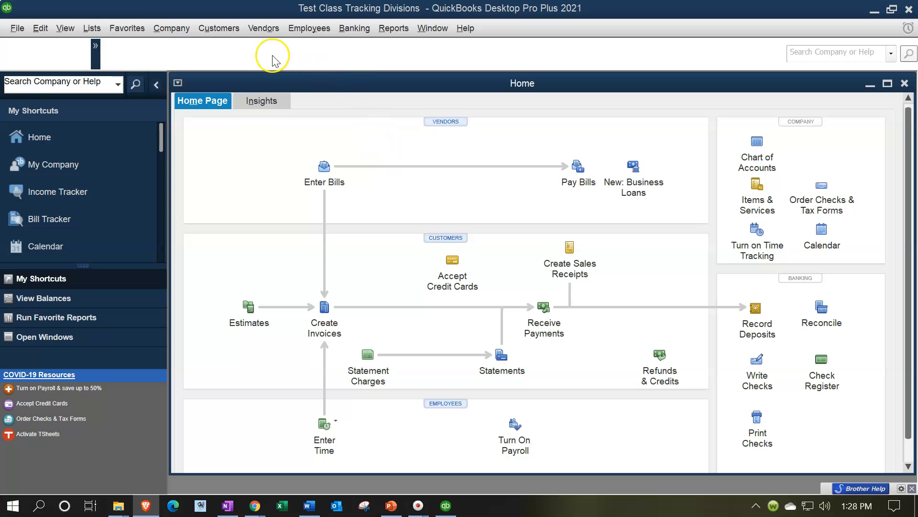
Reset the icon bar layout by switching to the Top Icon Bar and back to the Left Icon Bar.
click(66, 30)
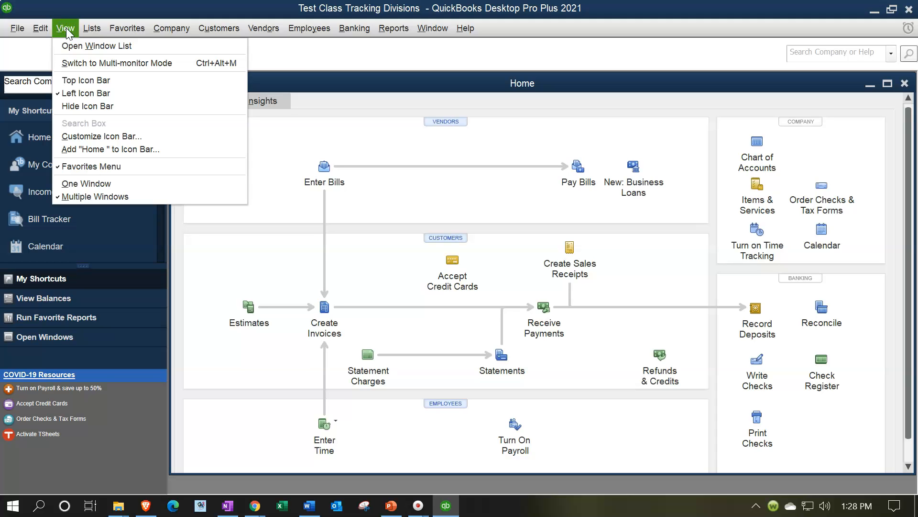
click(73, 80)
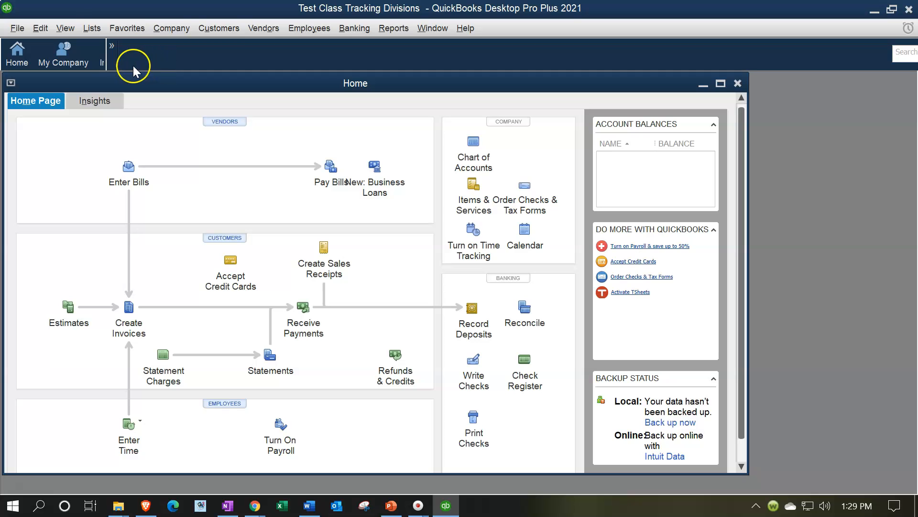
click(68, 29)
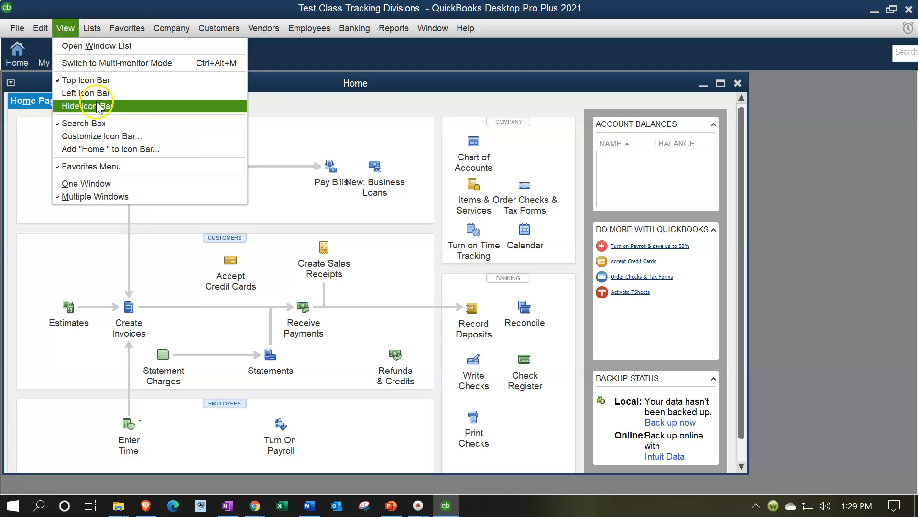
click(100, 96)
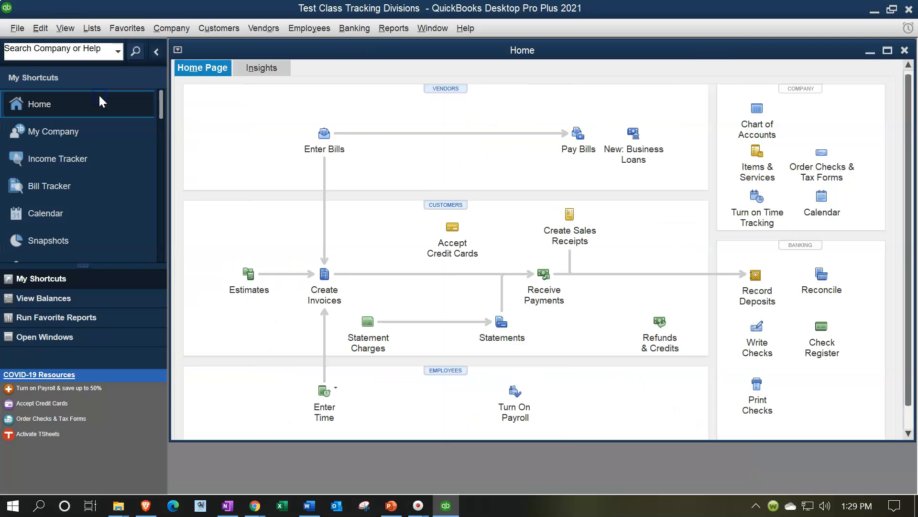
Maximize the Home window and show the Open Window List.
click(887, 50)
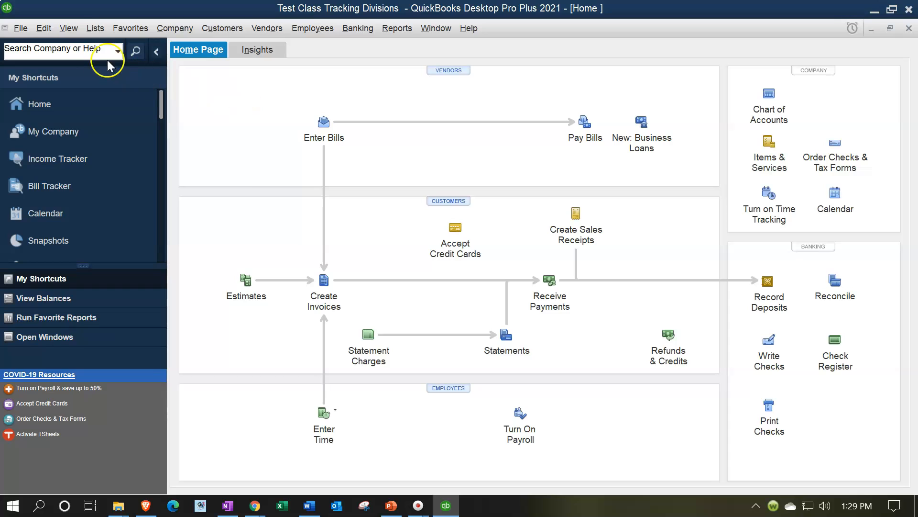
click(76, 30)
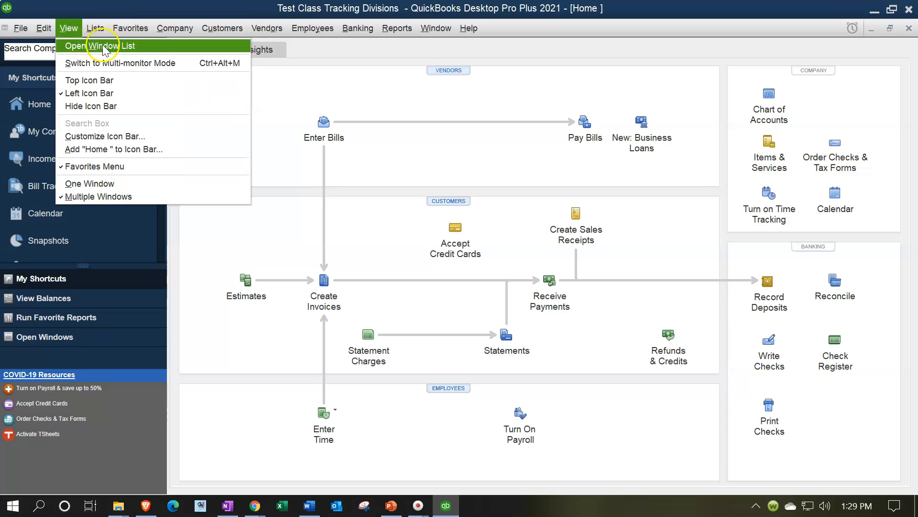
click(119, 49)
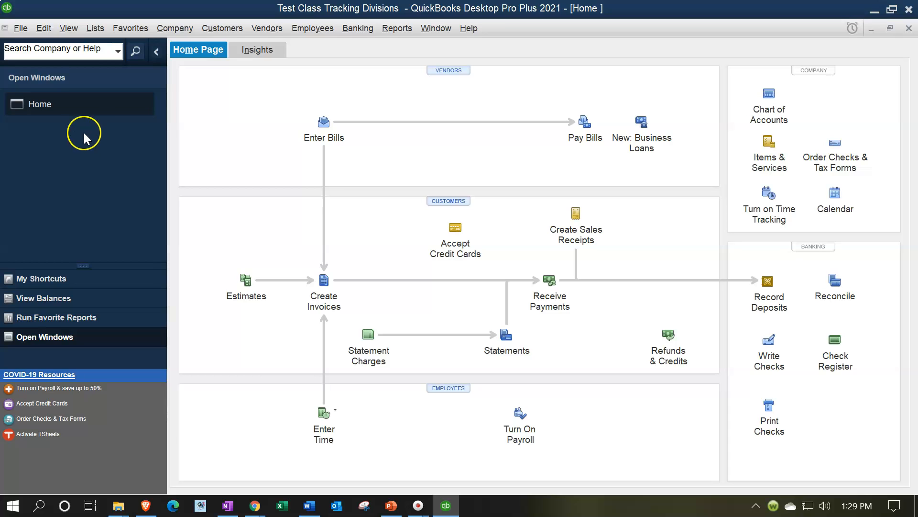
Open the Chart of Accounts and review the listed accounts down to the expense accounts.
click(68, 28)
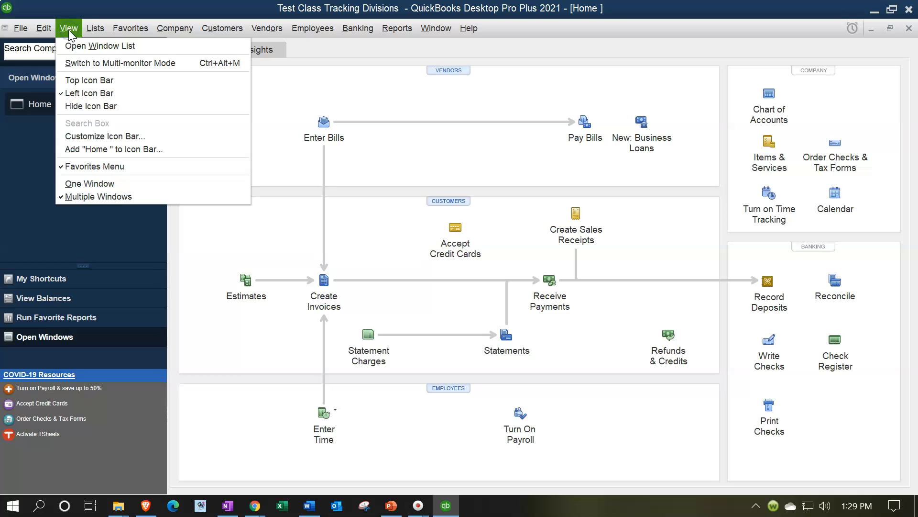
click(95, 29)
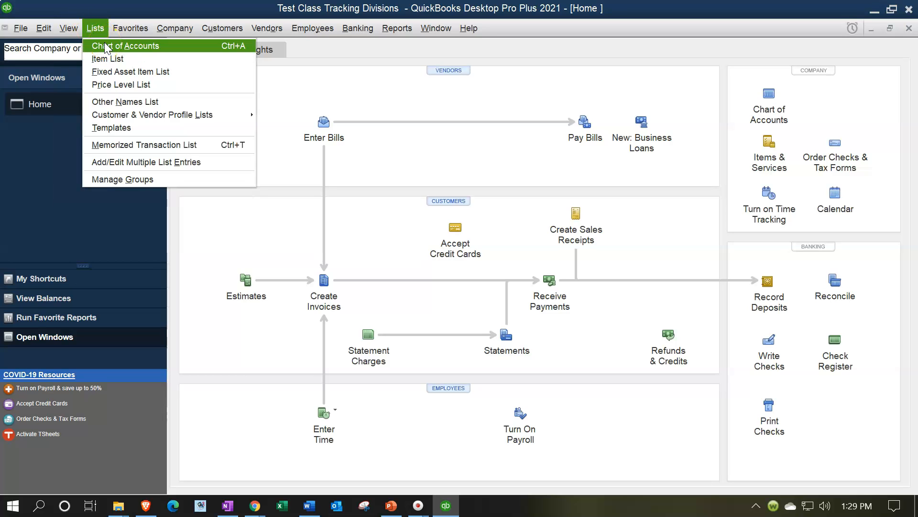
click(105, 46)
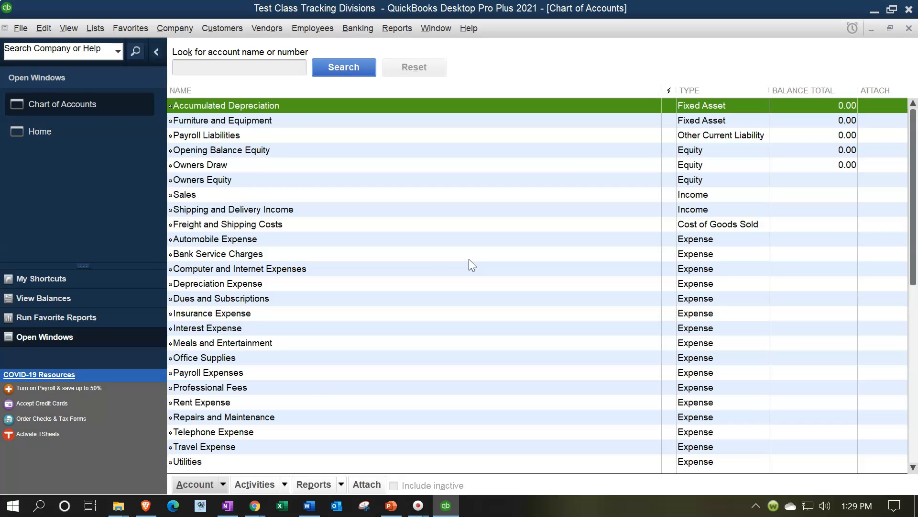
scroll(308, 389, down, 1)
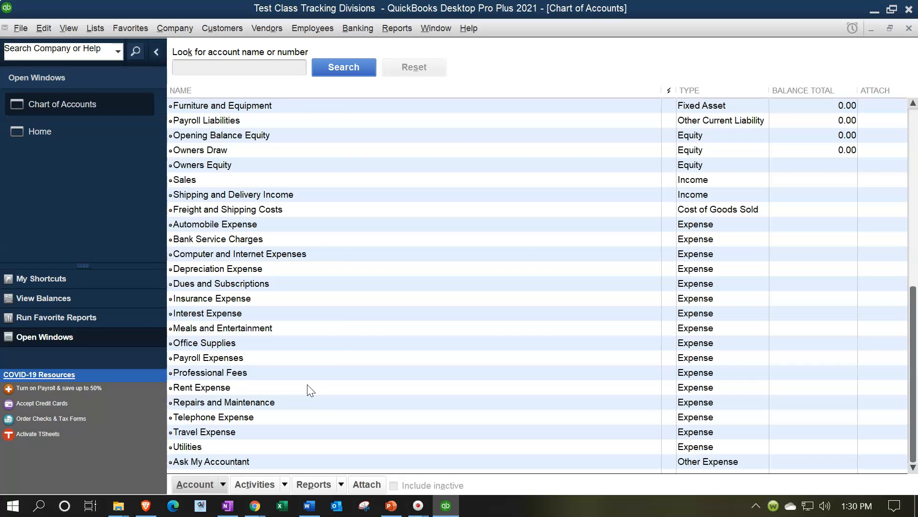
click(272, 226)
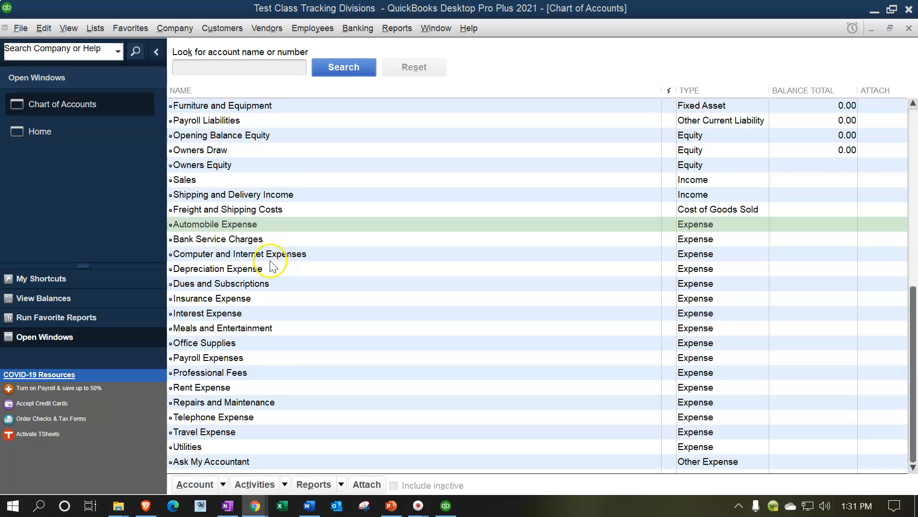
click(278, 269)
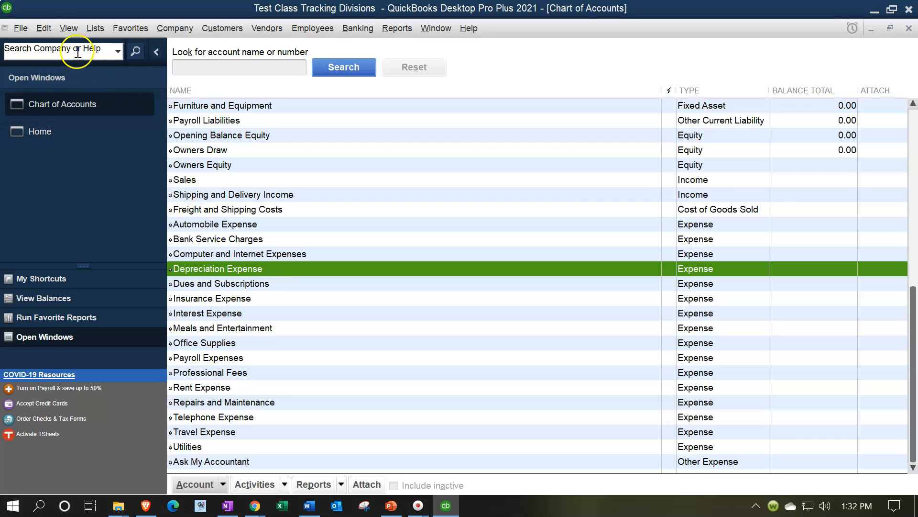
Turn on the use of account numbers in the company's Accounting preferences.
click(44, 28)
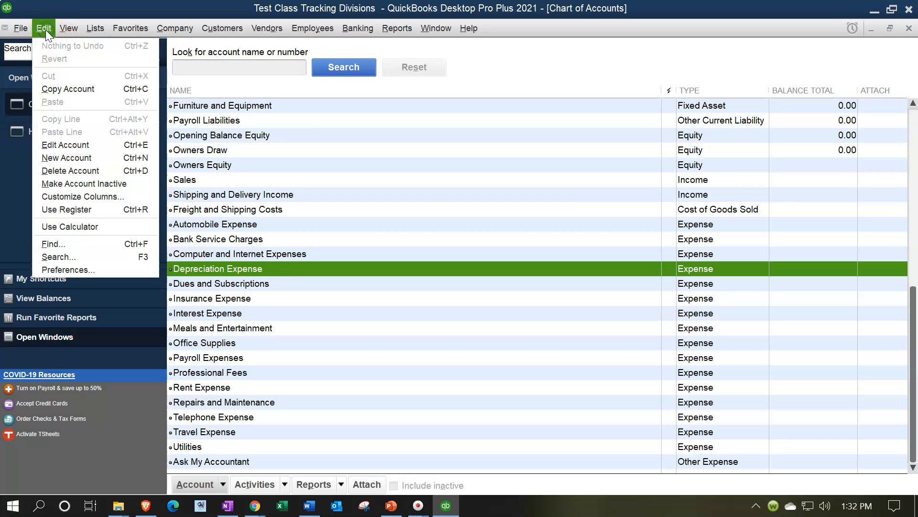
click(74, 268)
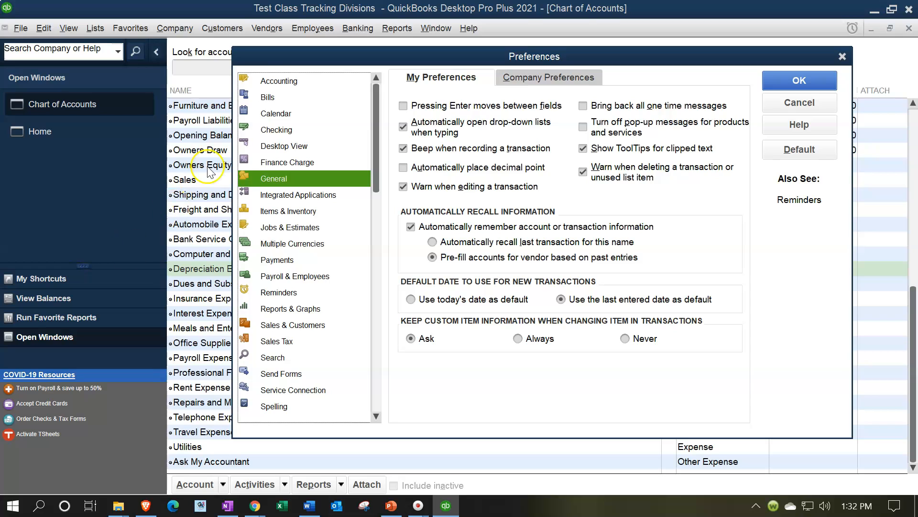
click(277, 80)
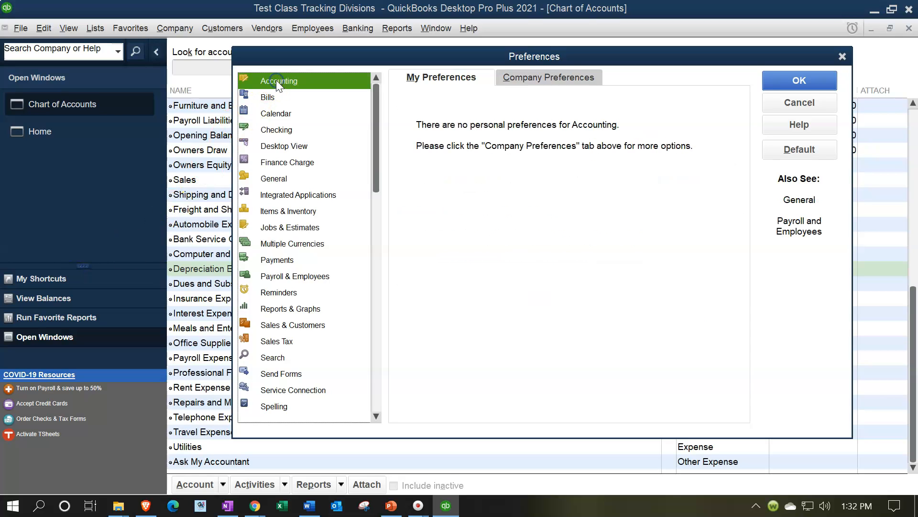
click(548, 78)
click(409, 114)
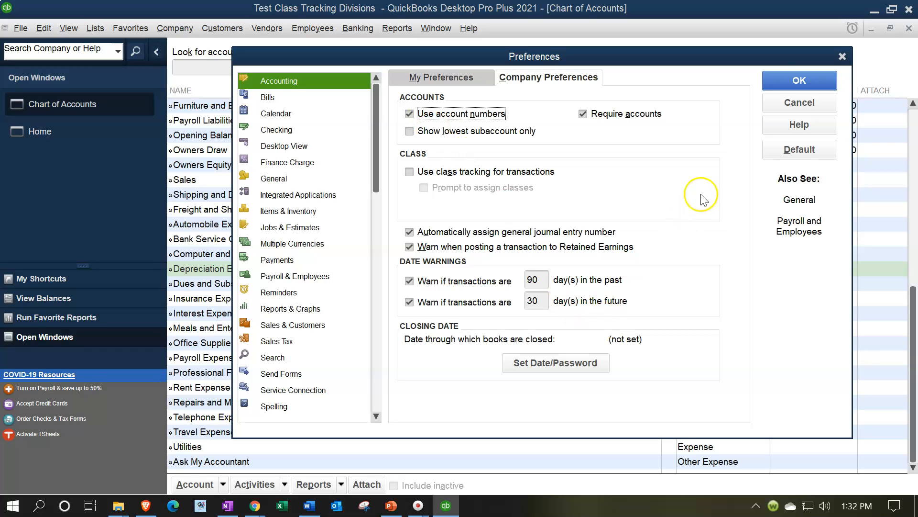
click(775, 79)
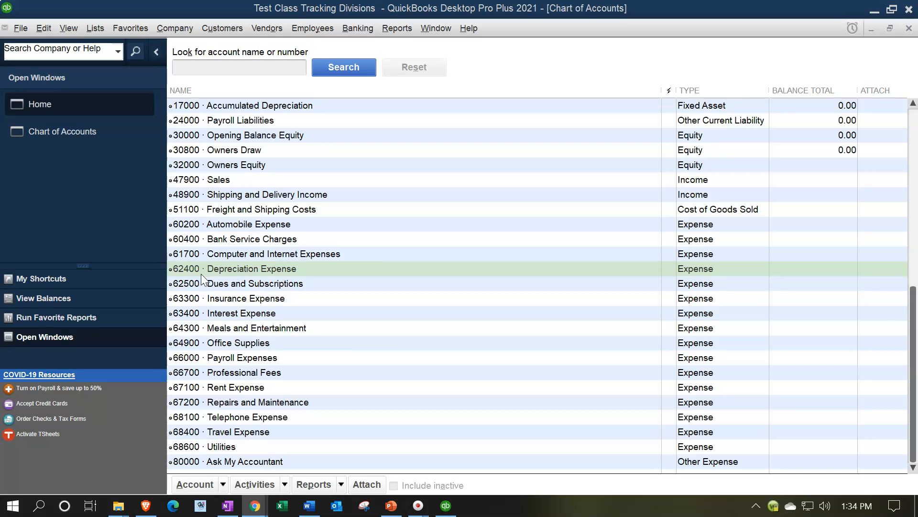
Start a new account in the Chart of Accounts and choose Expense as its type.
click(223, 476)
click(223, 485)
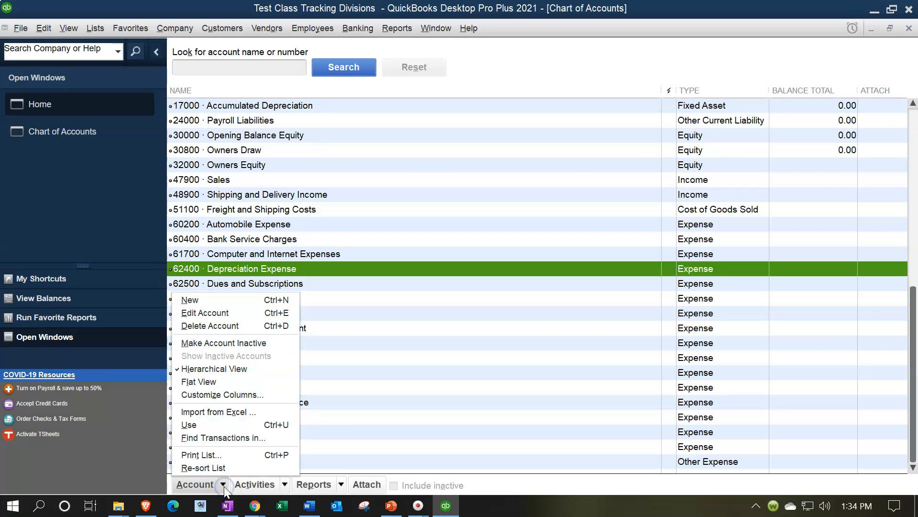
click(218, 313)
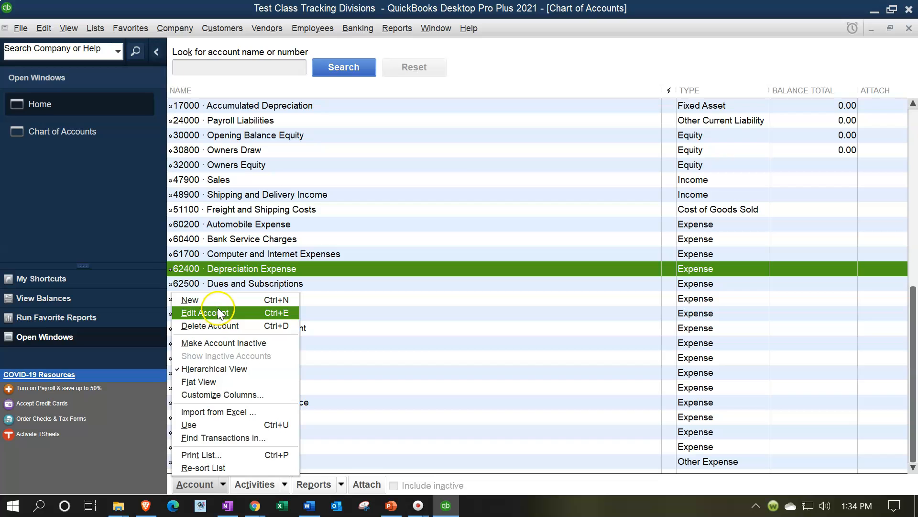
click(216, 303)
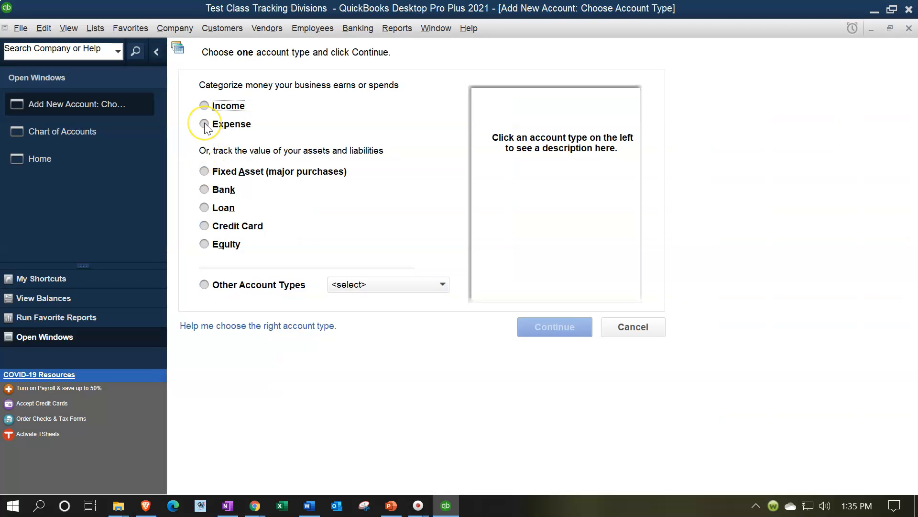
click(204, 123)
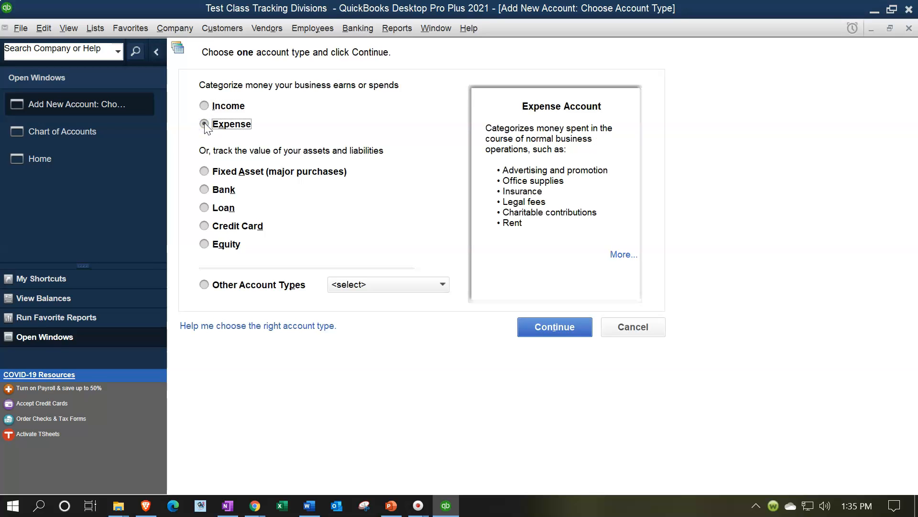
click(543, 329)
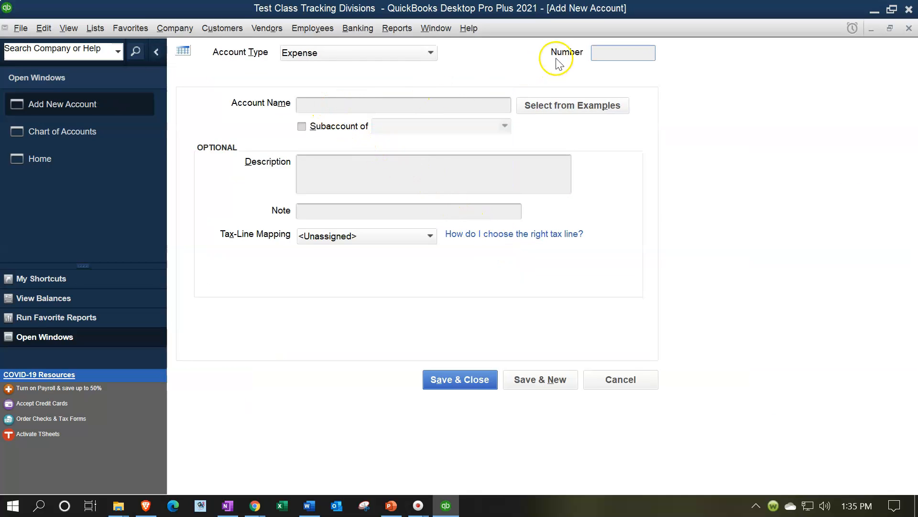
Give the new expense account the number 60000 and the name Selling Expenses, and save it.
text(60000)
key(Tab)
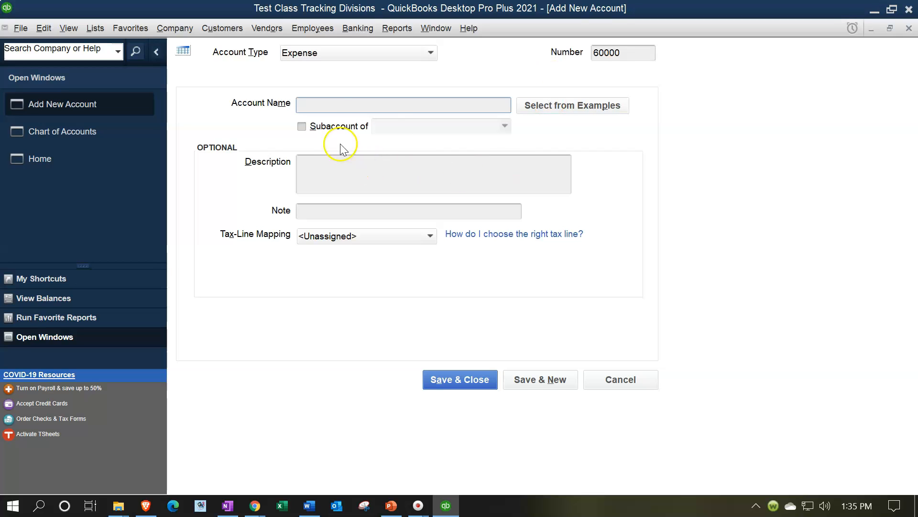
click(326, 105)
text(Selling Expenses)
key(Tab)
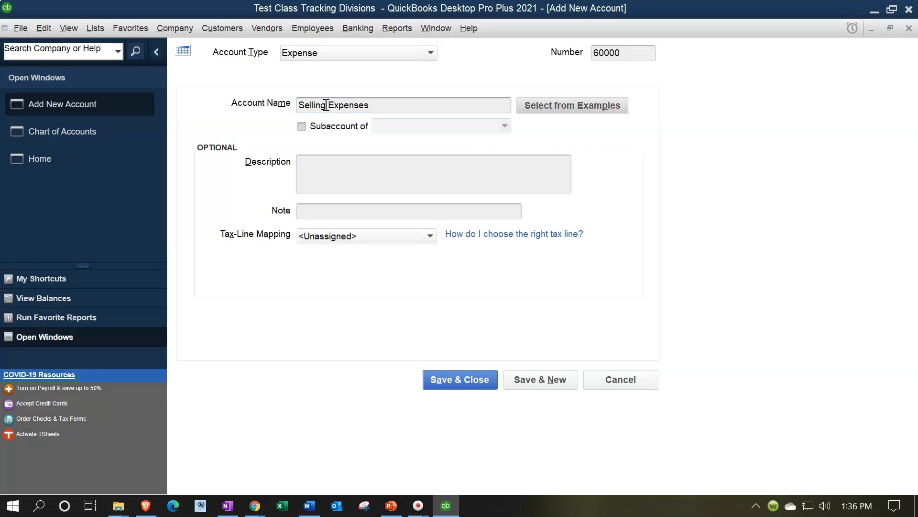
click(438, 378)
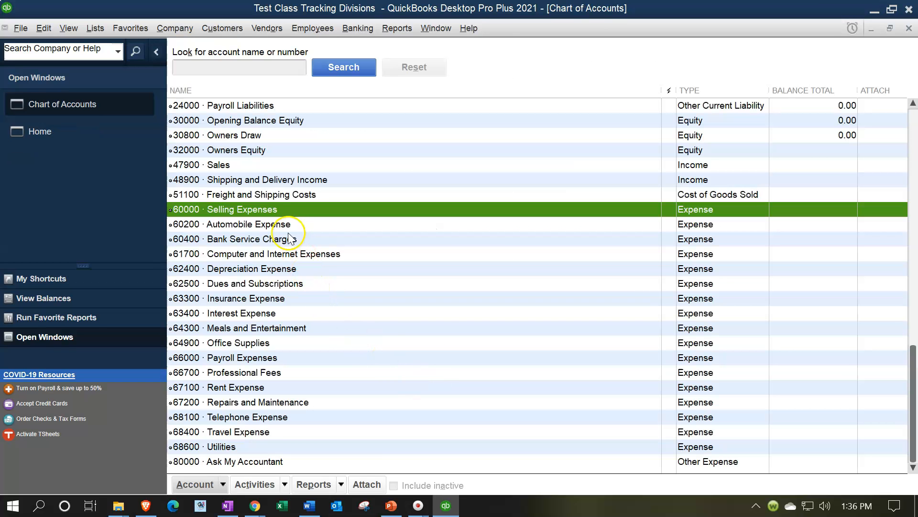
Begin adding another account of the Expense type after saving Selling Expenses.
click(256, 221)
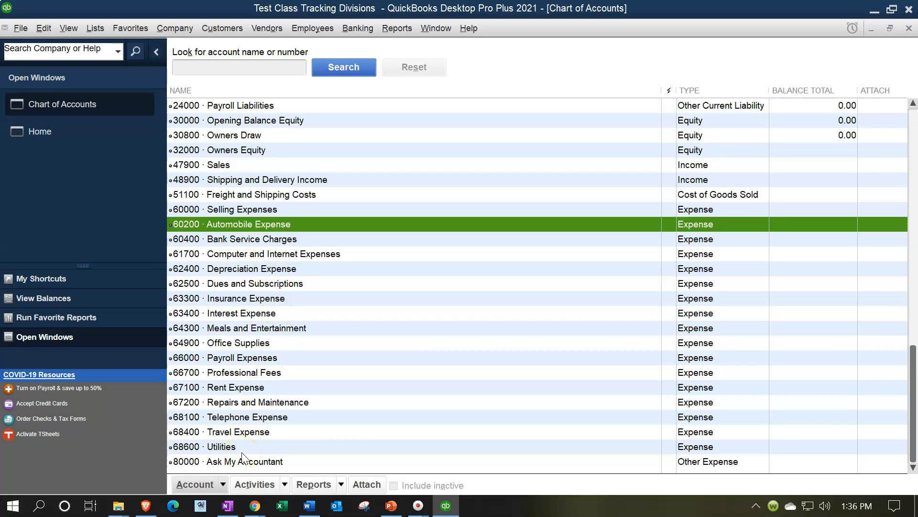
click(221, 483)
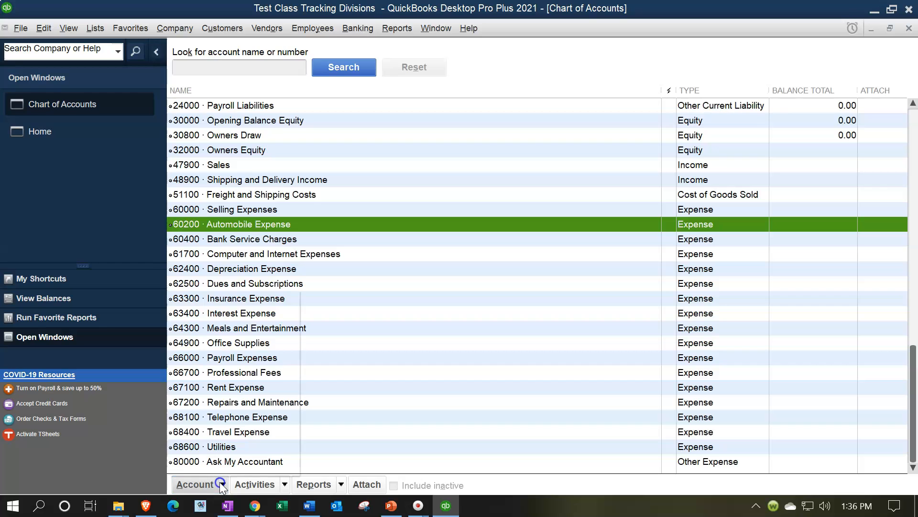
click(232, 302)
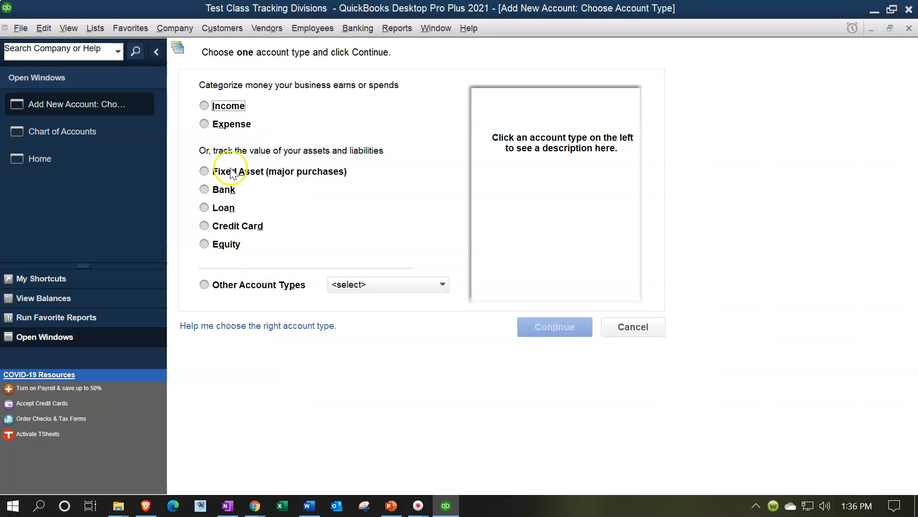
click(225, 124)
click(548, 335)
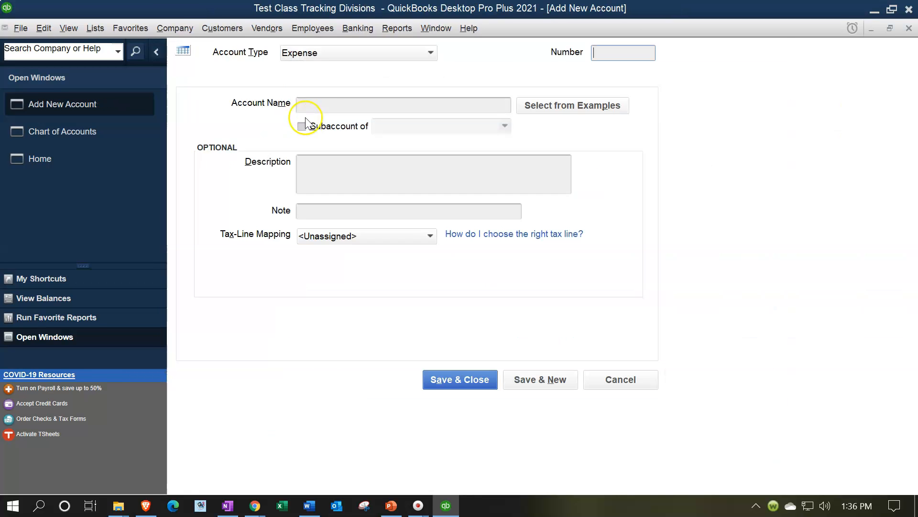
Name the new expense account Administrative Expenses, give it the number 70000, and save it.
click(322, 110)
text(Administrative Expn)
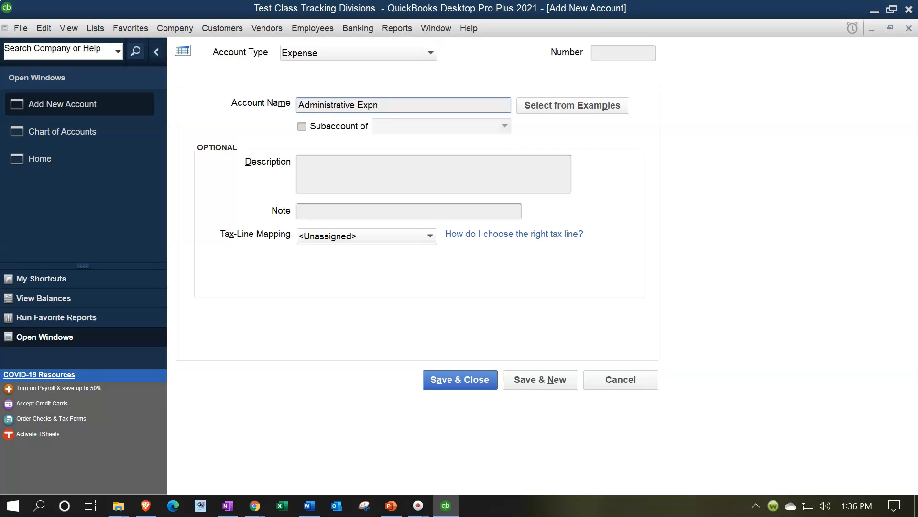
key(BackSpace)
text(enses)
key(Tab)
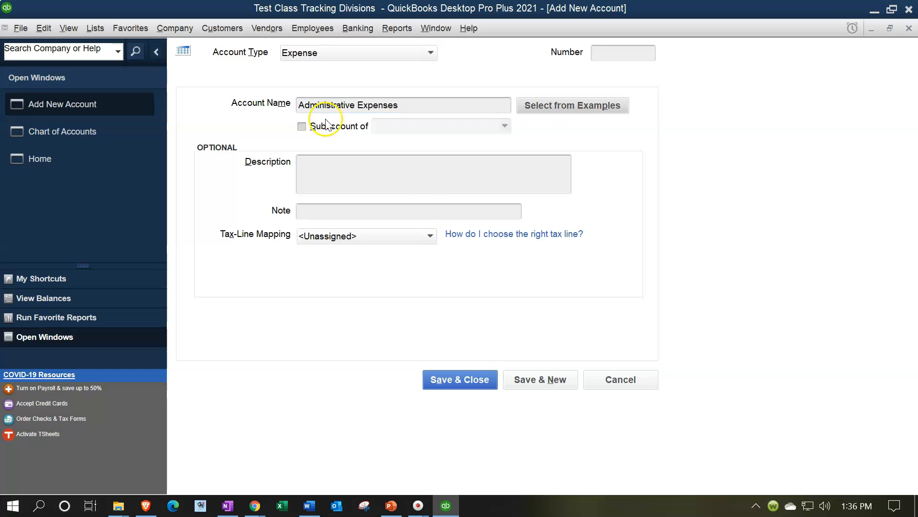
click(619, 54)
text(70000)
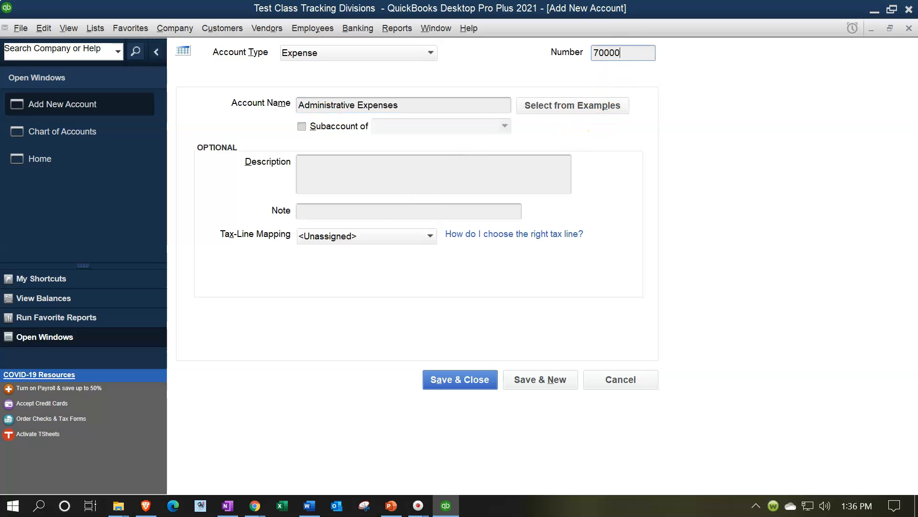
key(Tab)
click(460, 378)
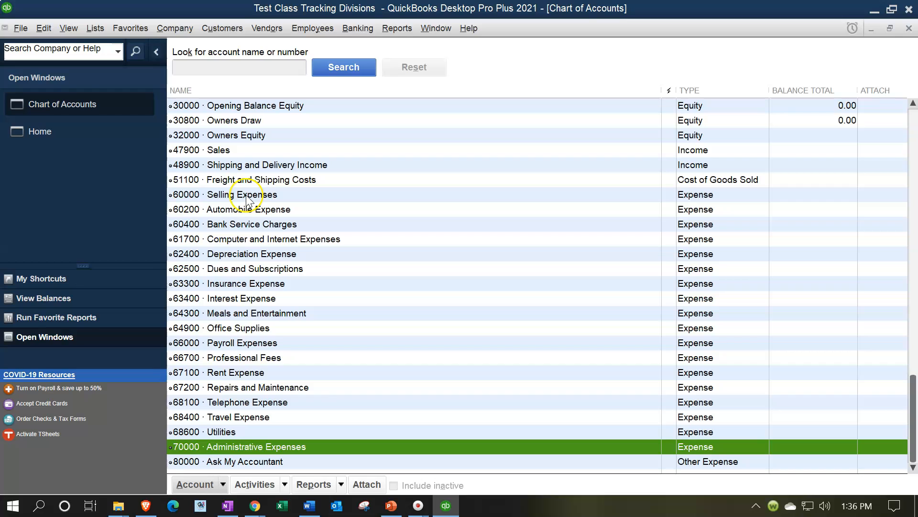
click(250, 210)
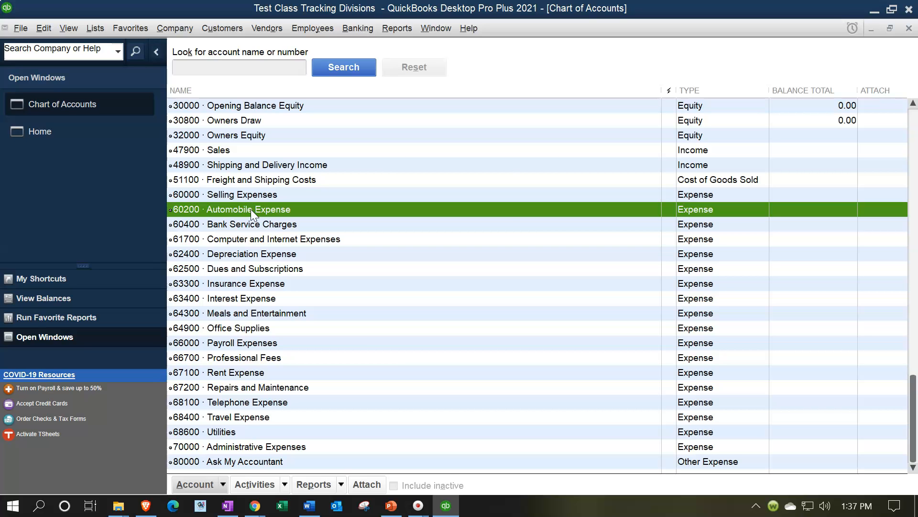
key(ctrl+q)
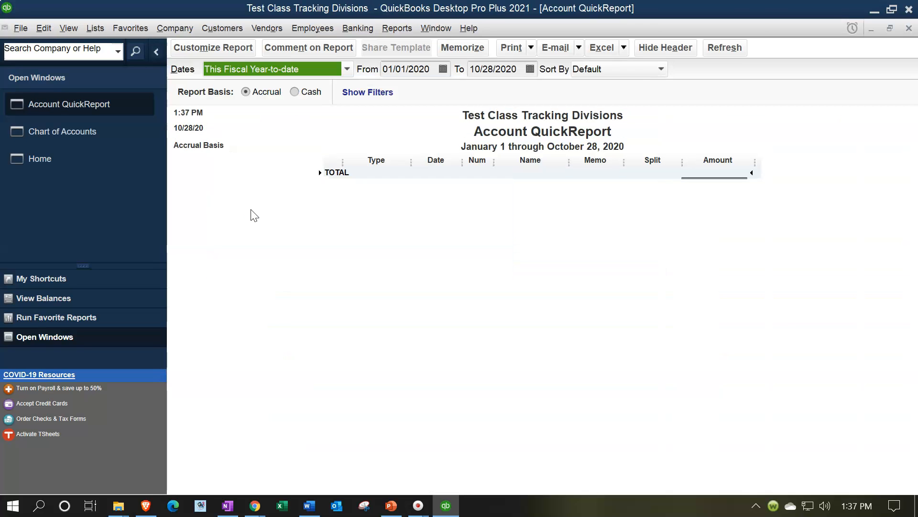
click(908, 28)
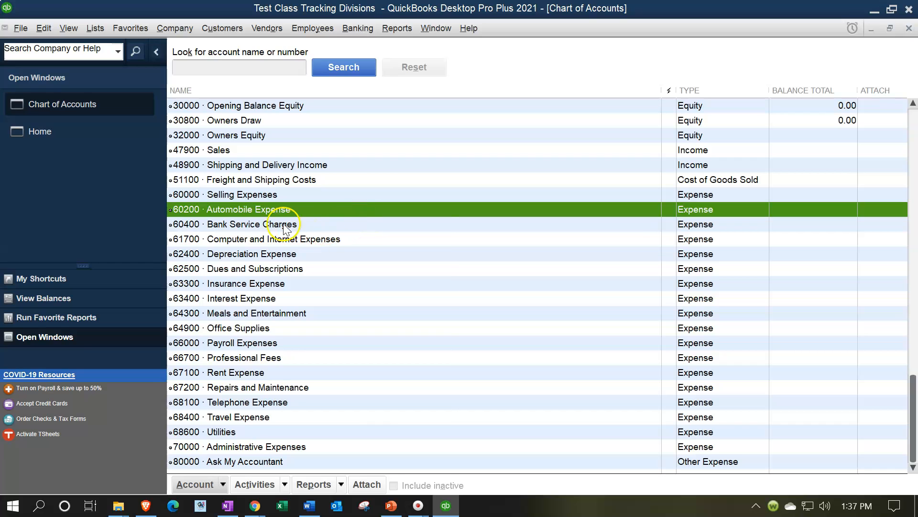
Make the 60200 Automobile Expense account a subaccount of 60000 · Selling Expenses and save it.
right_click(255, 207)
click(276, 256)
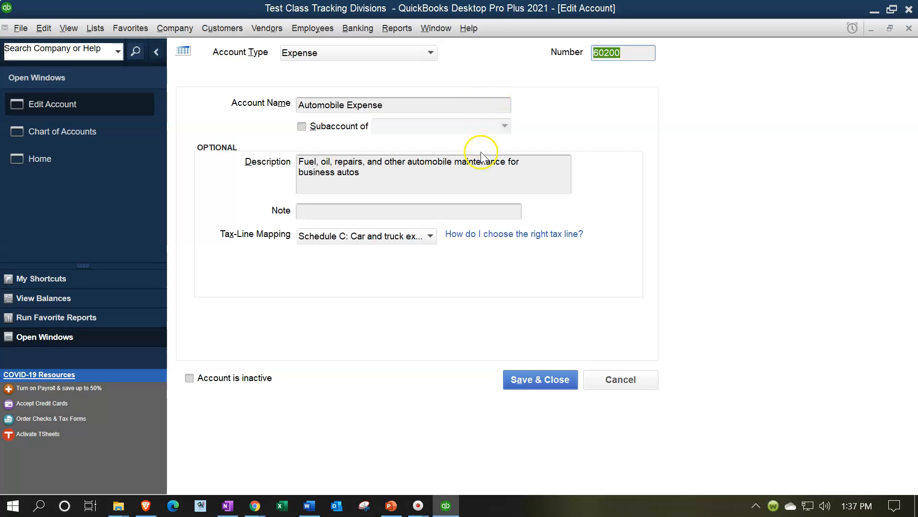
click(309, 128)
click(412, 126)
text(60000 · Selling Expenses)
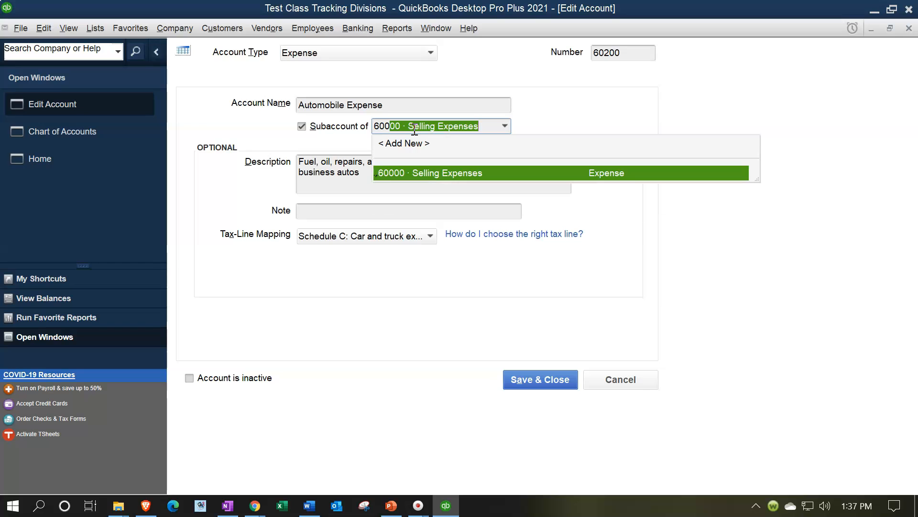
key(Tab)
click(519, 377)
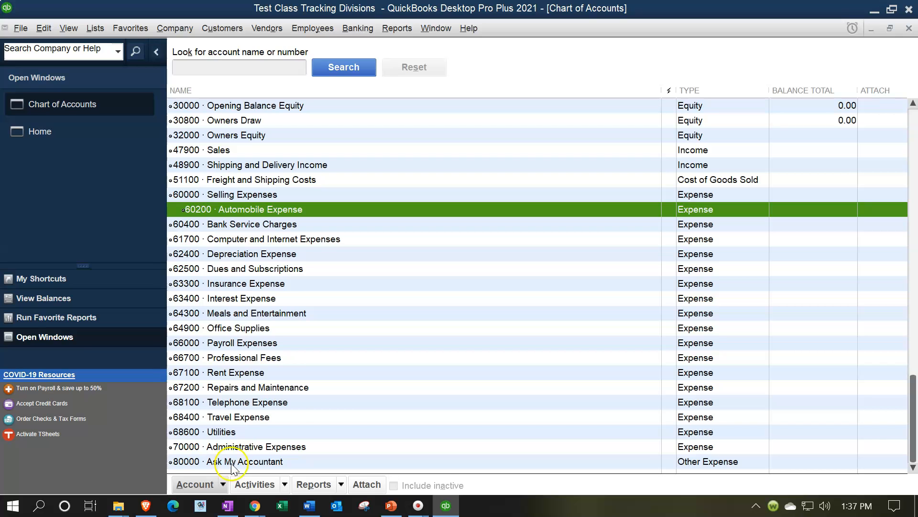
Start another new account of the Expense type and give it the number 70200.
click(224, 481)
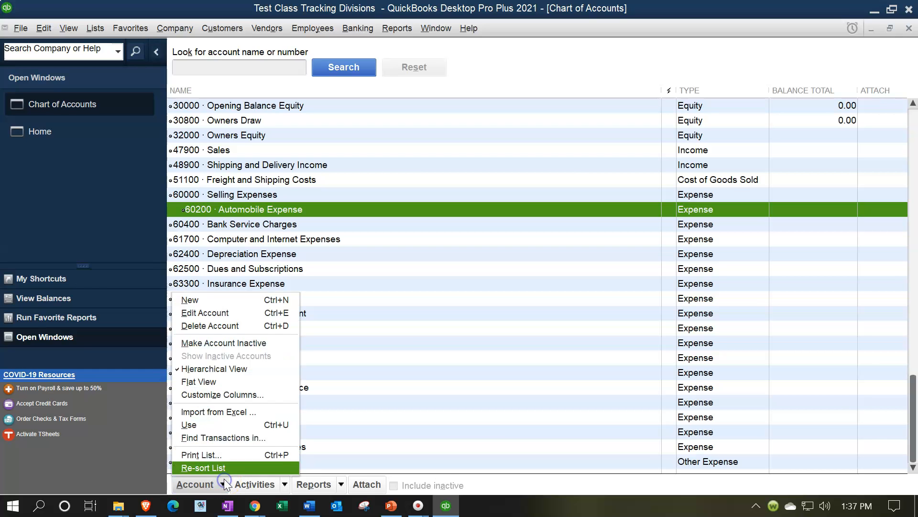
click(192, 300)
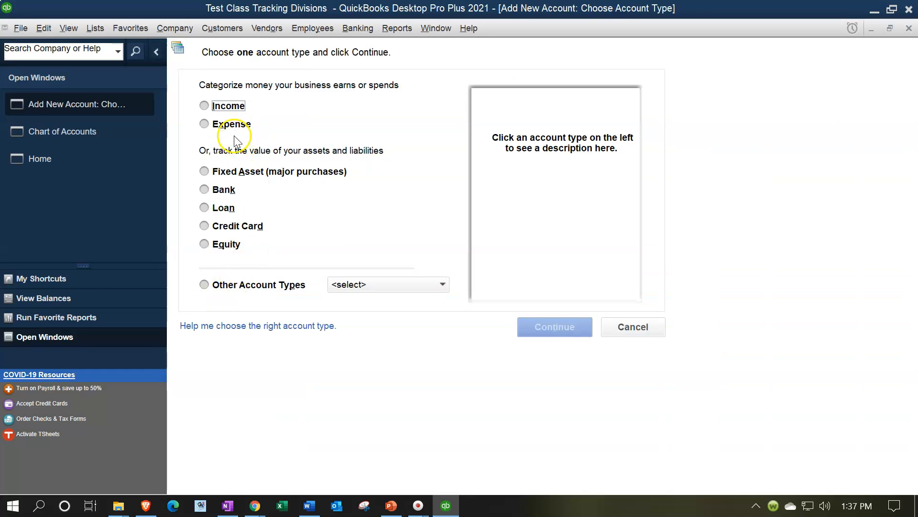
click(224, 125)
click(540, 328)
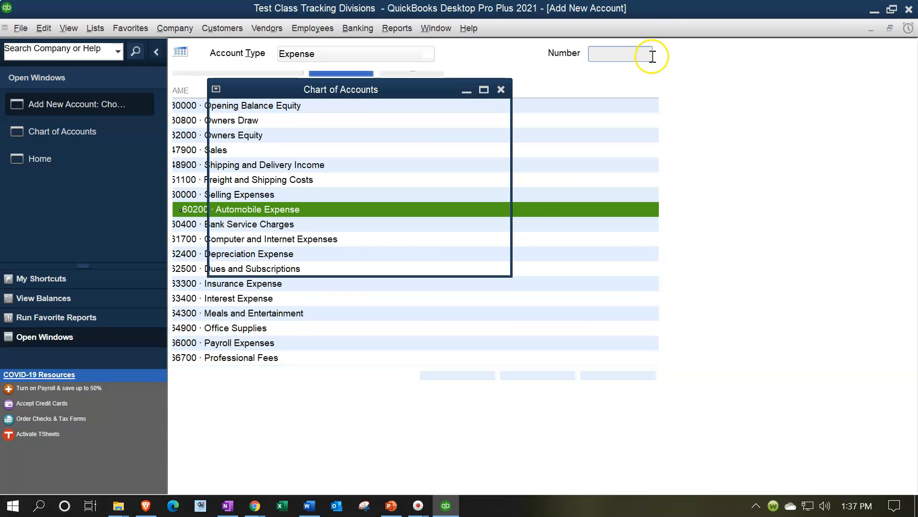
text(70200)
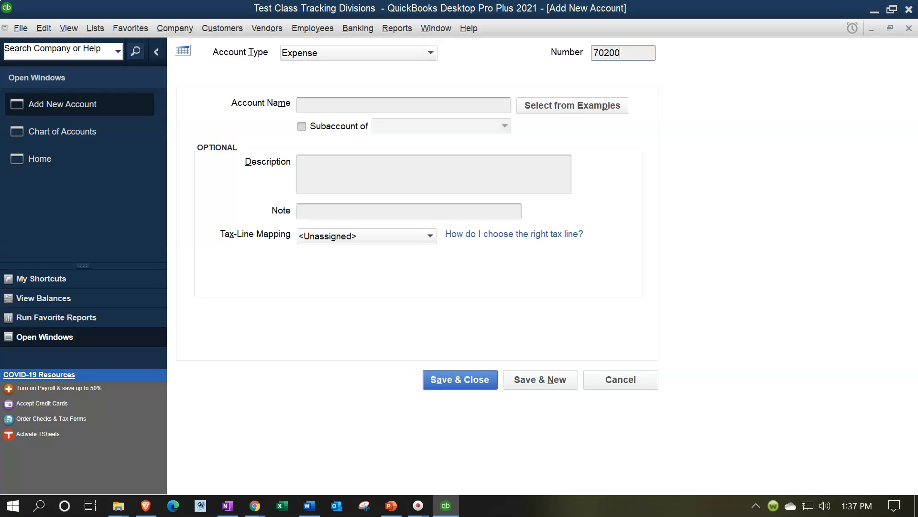
key(Tab)
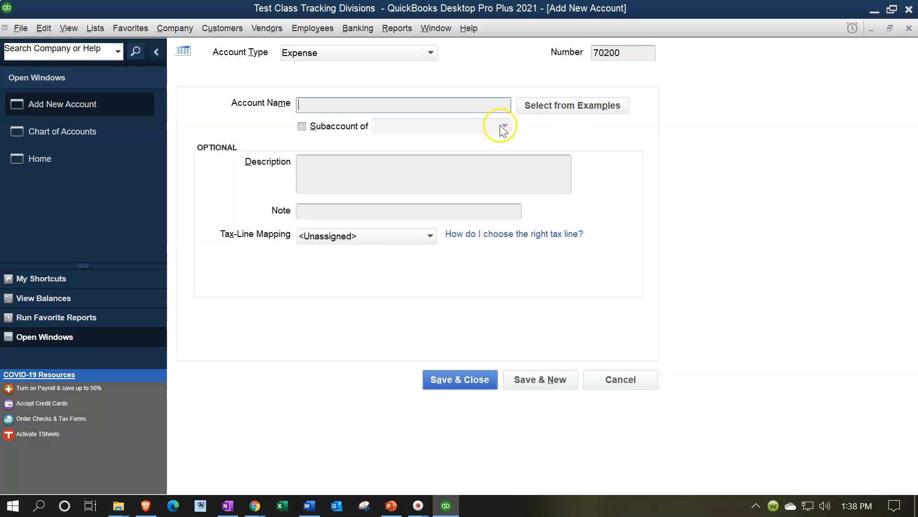
Name the new account Automobile Expense, make it a subaccount of 70000 · Administrative Expenses, and save it.
click(343, 125)
click(380, 126)
text(aud)
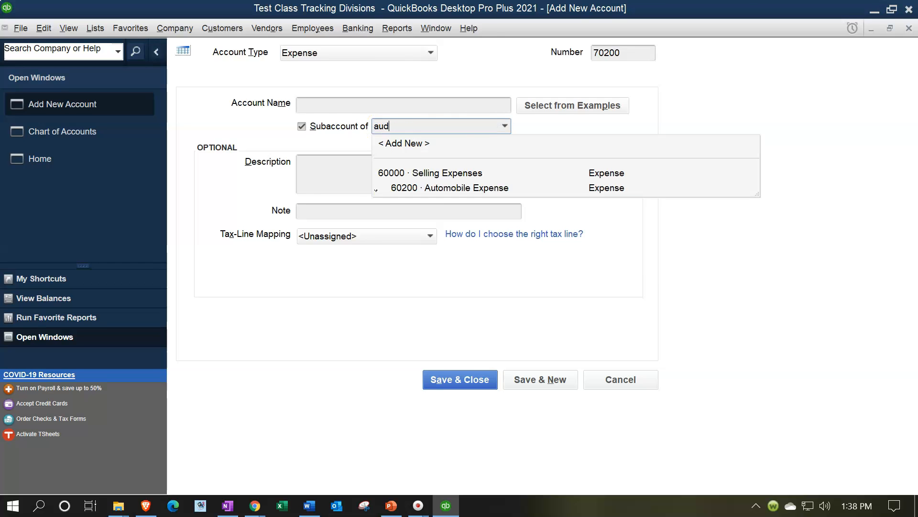
key(Tab)
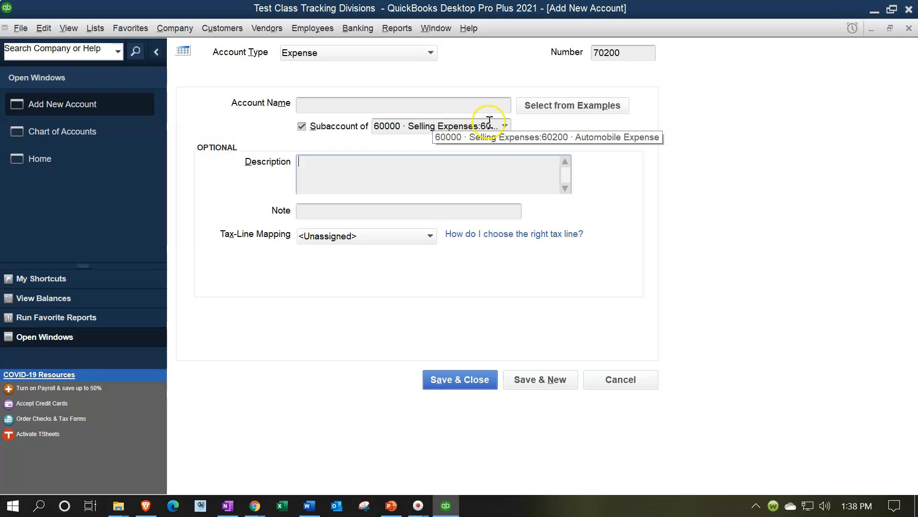
click(337, 101)
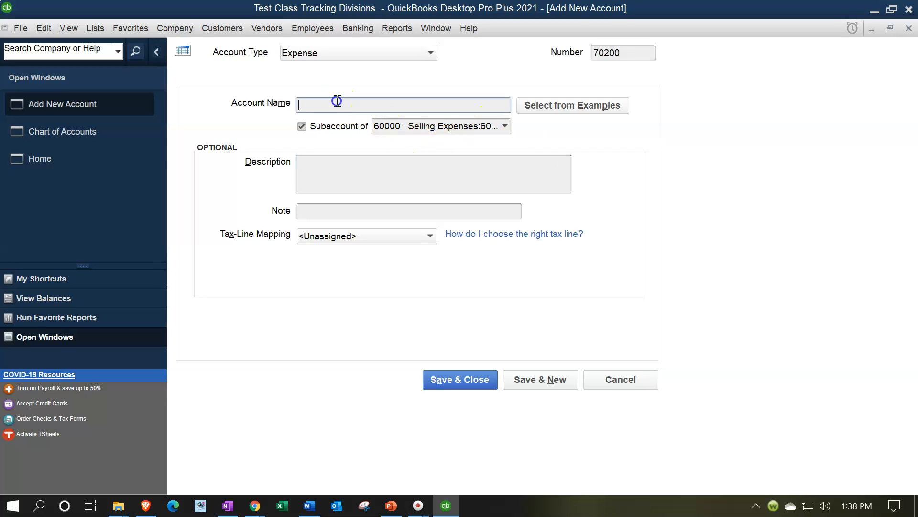
text(Automobile Expense)
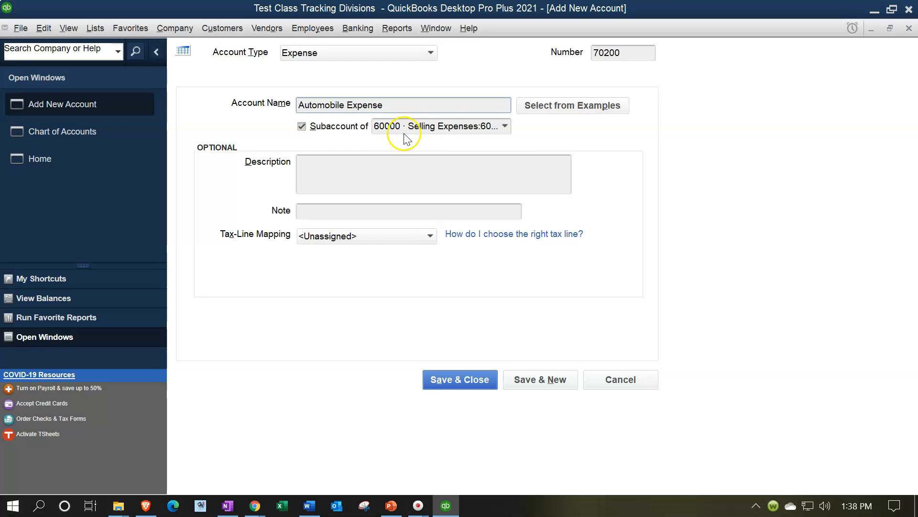
click(509, 126)
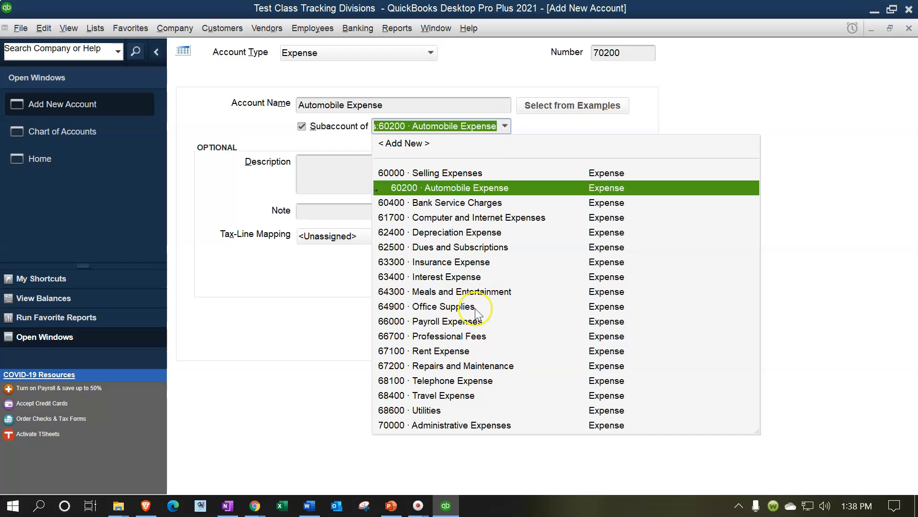
click(436, 425)
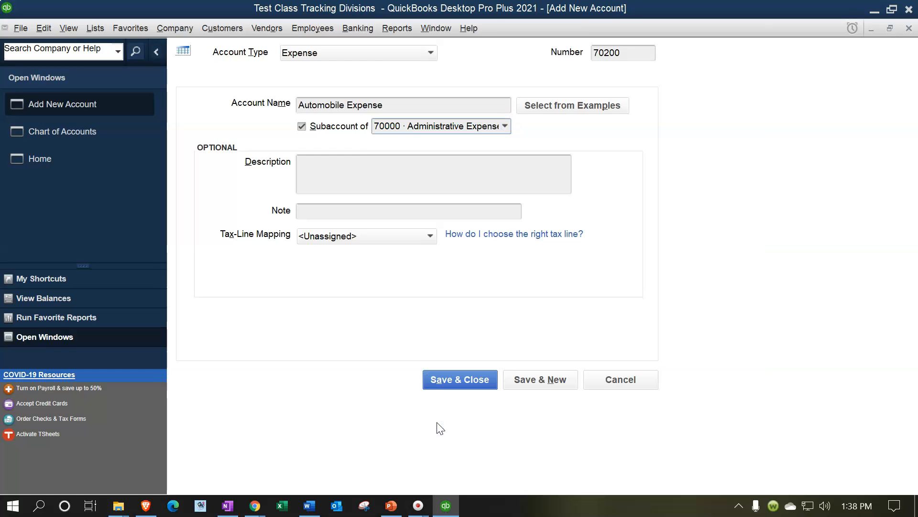
click(449, 379)
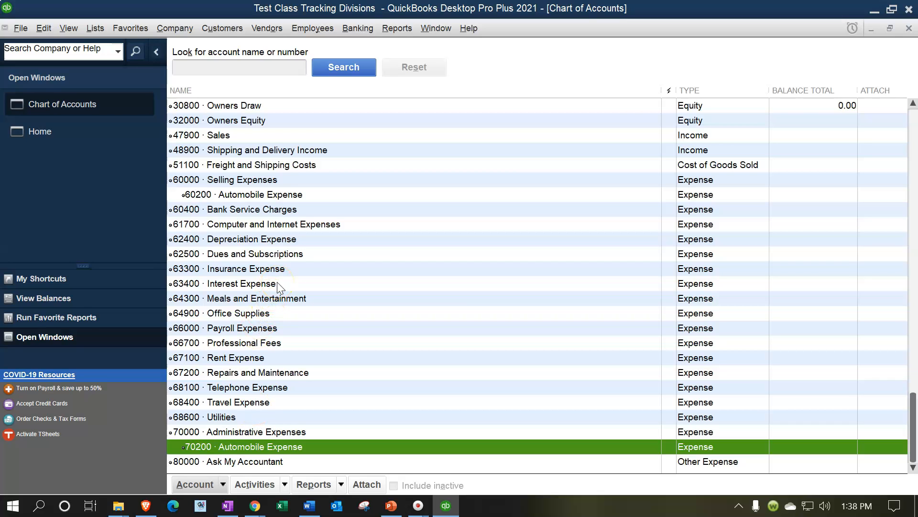
Edit the Bank Service Charges account and change its number to 70400.
click(257, 209)
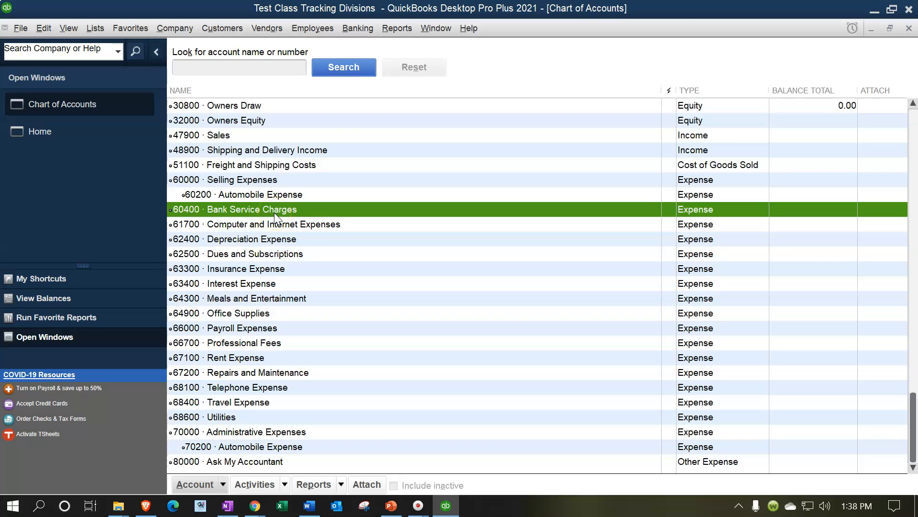
right_click(275, 213)
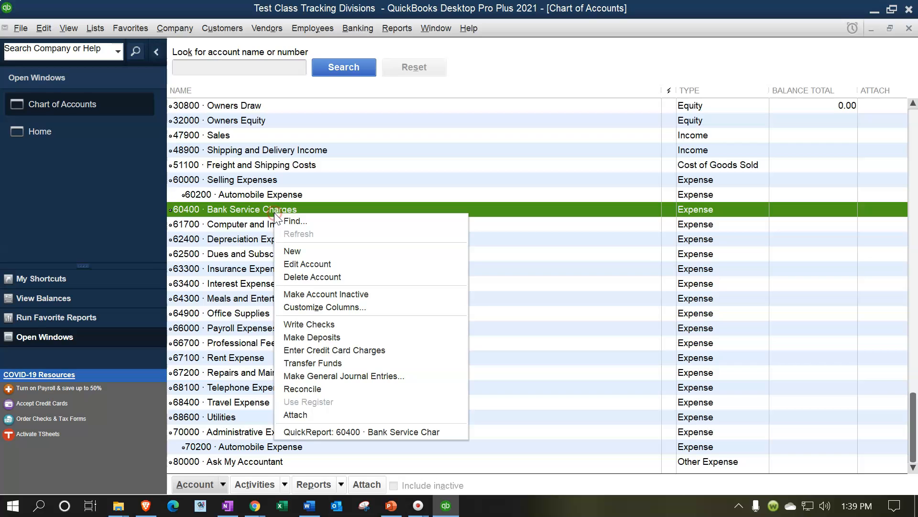
click(314, 264)
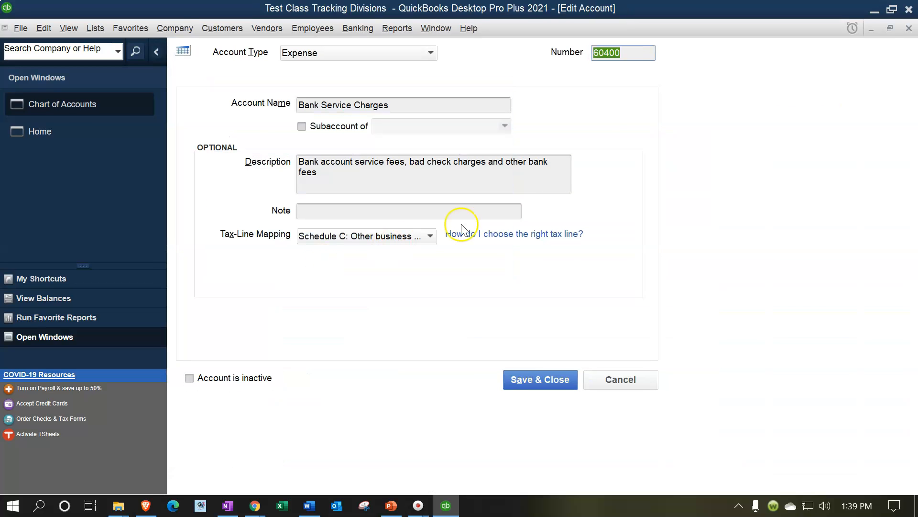
click(599, 53)
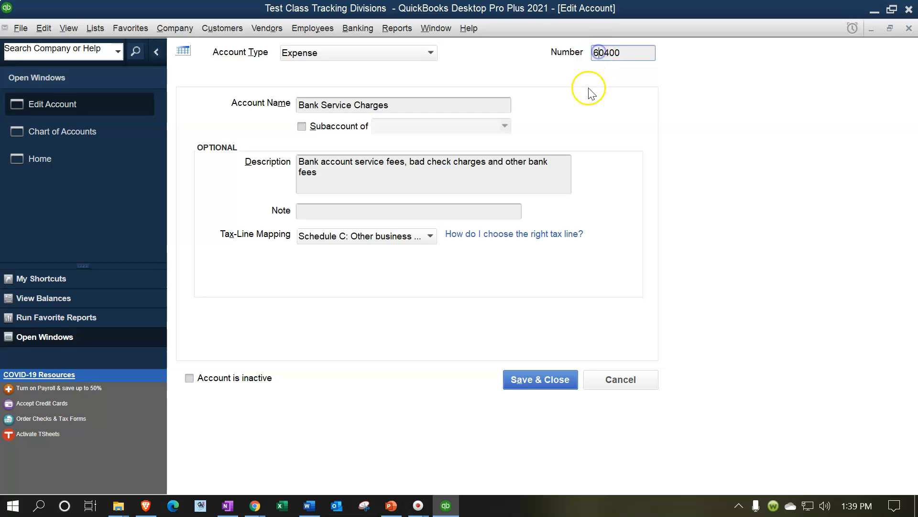
key(BackSpace)
text(7)
Make Bank Service Charges a subaccount of 70000 · Administrative Expenses and save the account.
click(317, 126)
click(394, 130)
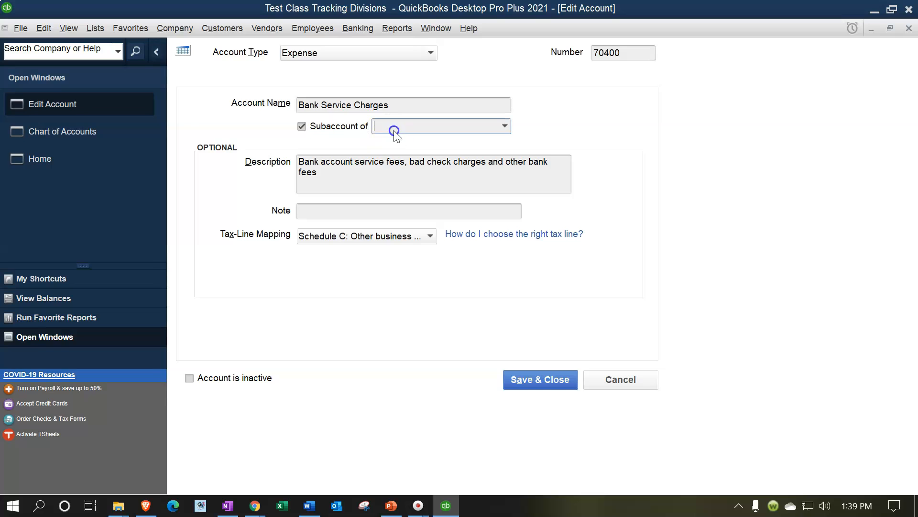
text(7)
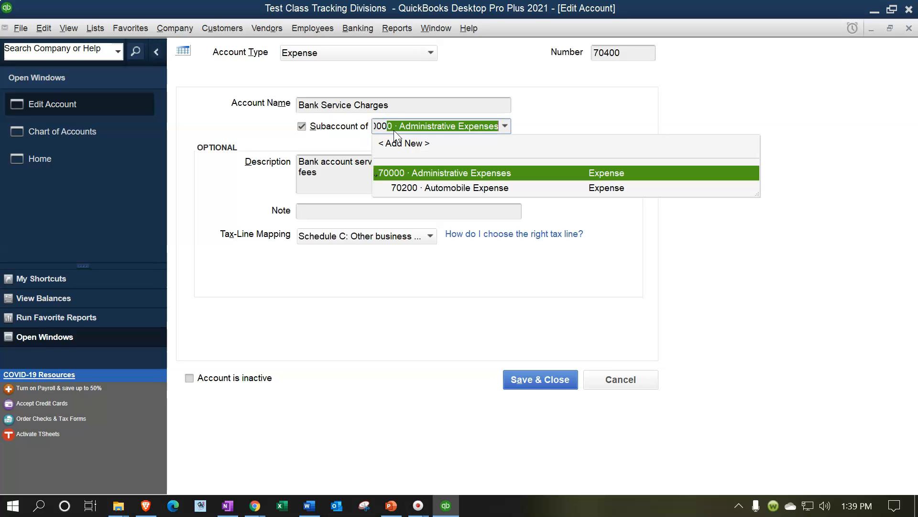
key(Tab)
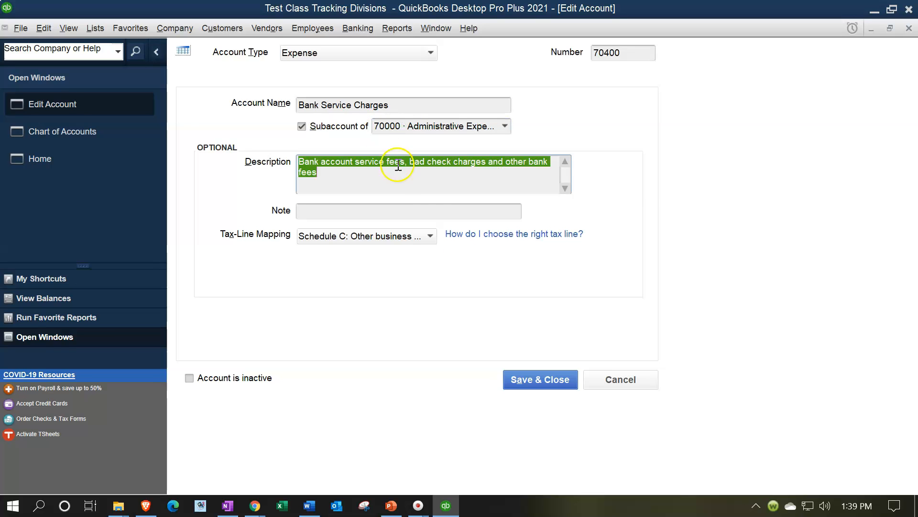
click(551, 389)
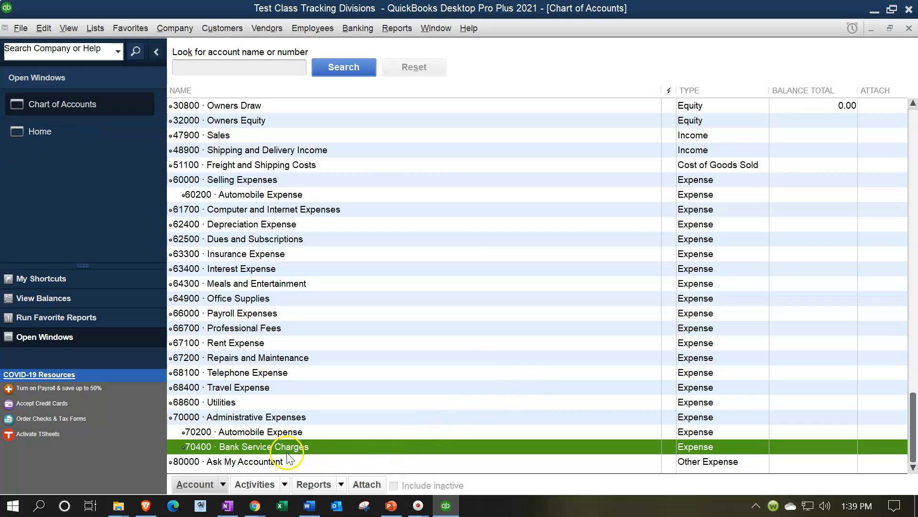
Edit the Computer and Internet Expenses account and make it a subaccount of 60000 · Selling Expenses.
click(279, 211)
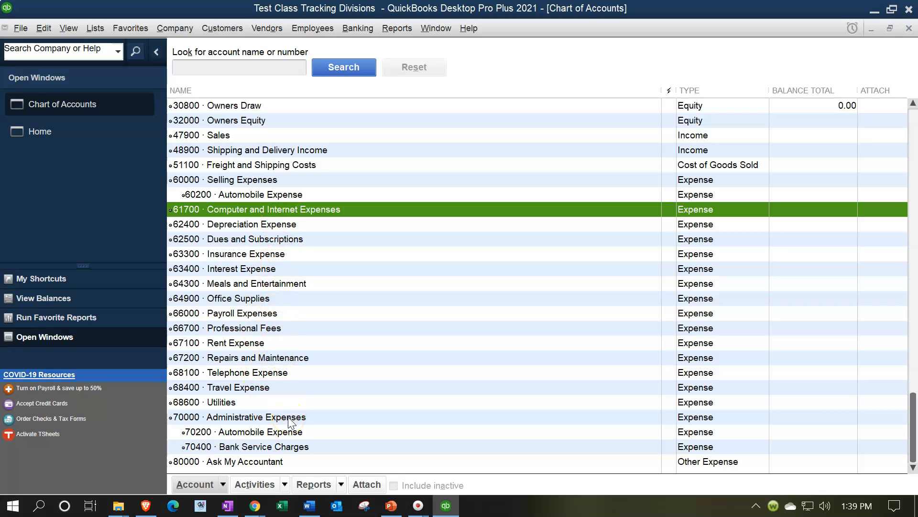
right_click(257, 212)
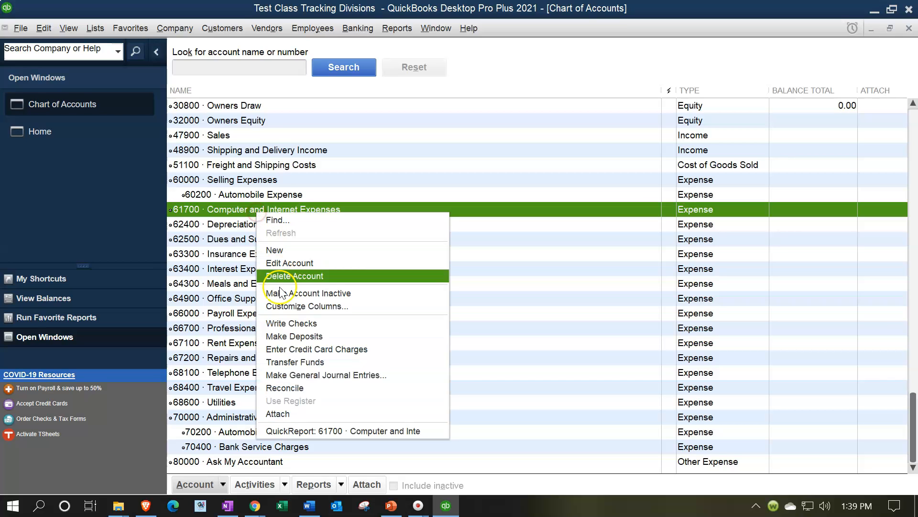
click(294, 263)
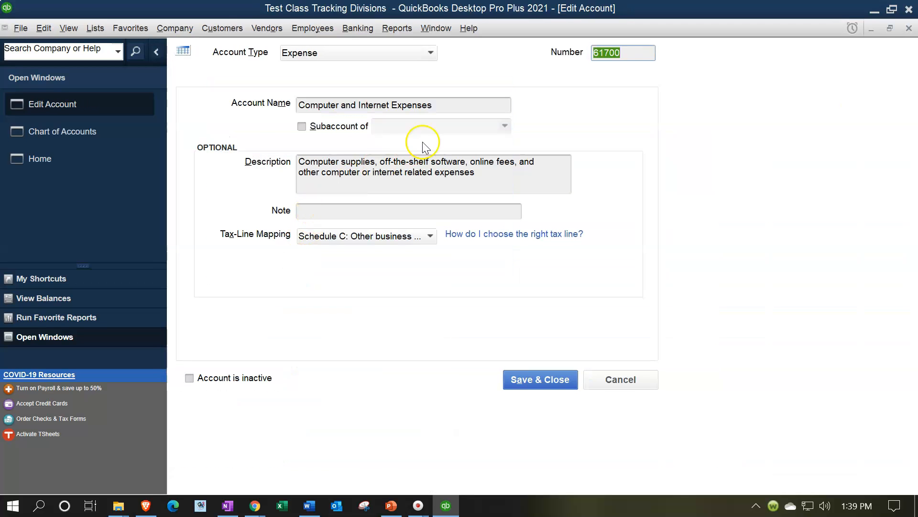
click(316, 126)
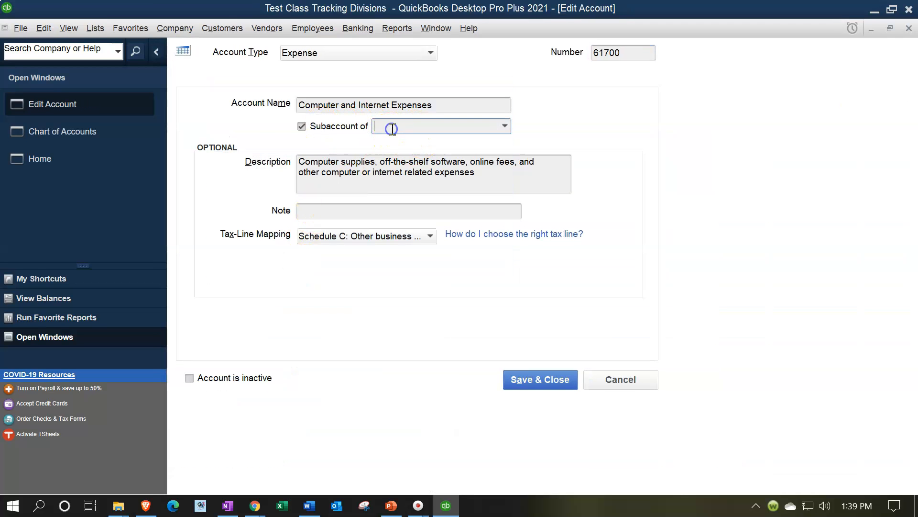
text(60000 · Selling Expenses)
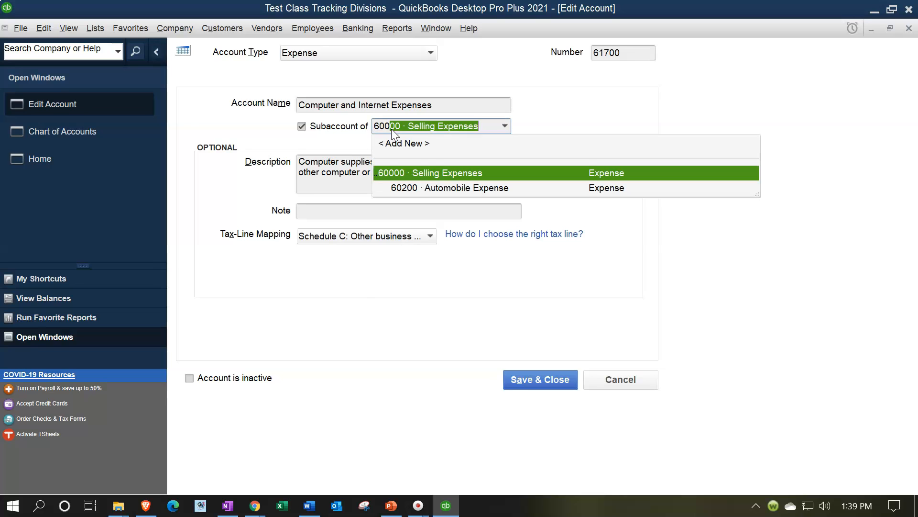
key(Tab)
Copy the account name Computer and Internet Expenses and save the edited account.
click(421, 104)
key(ctrl+c)
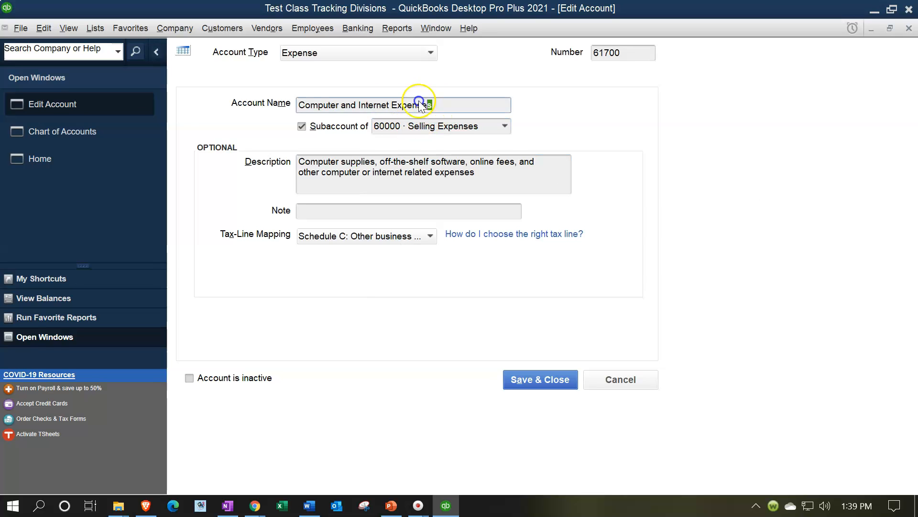
click(551, 380)
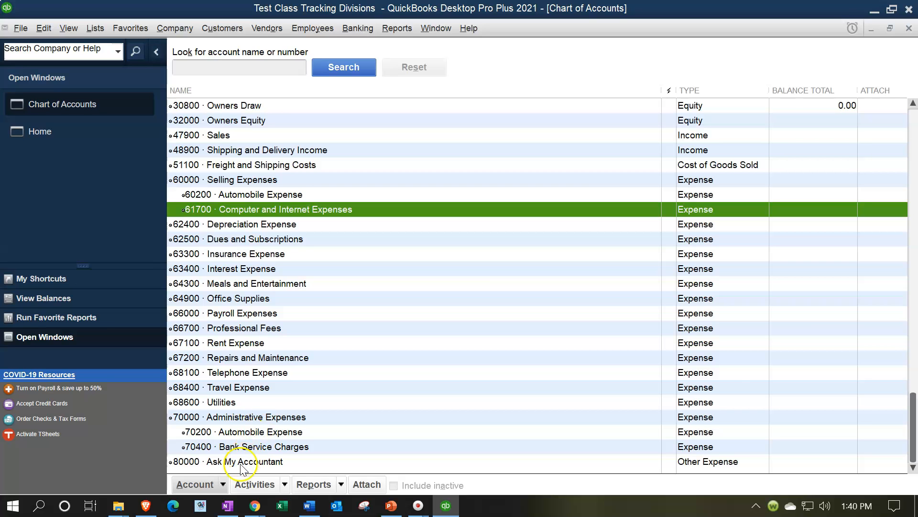
Start a new account of the Expense type and give it the number 71700.
click(221, 484)
click(202, 300)
click(235, 125)
click(540, 327)
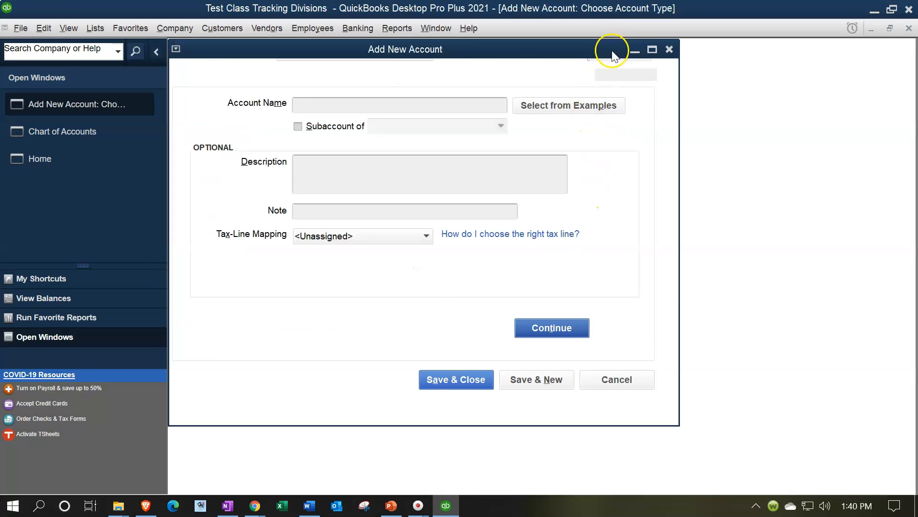
click(631, 54)
text(71700)
key(Tab)
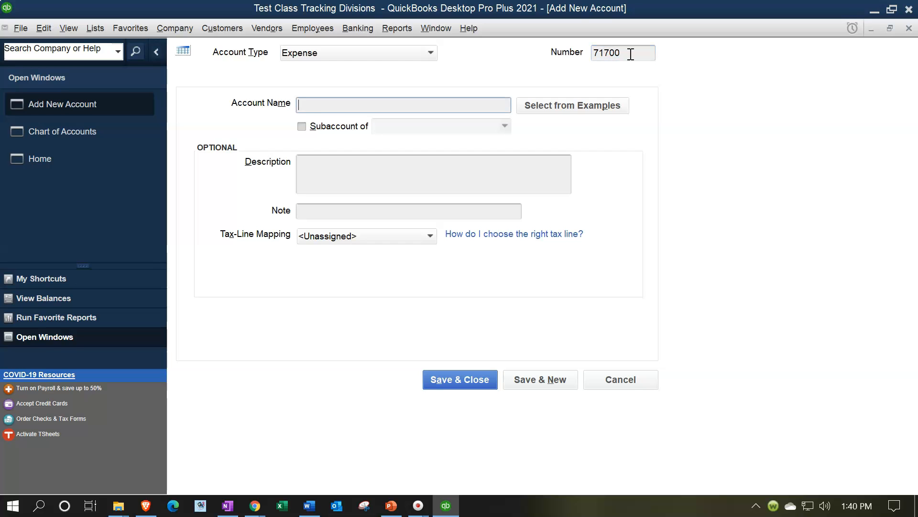
Name the new account Computer and Internet Expenses, make it a subaccount of 70000 · Administrative Expenses, and save it.
key(ctrl+v)
click(302, 125)
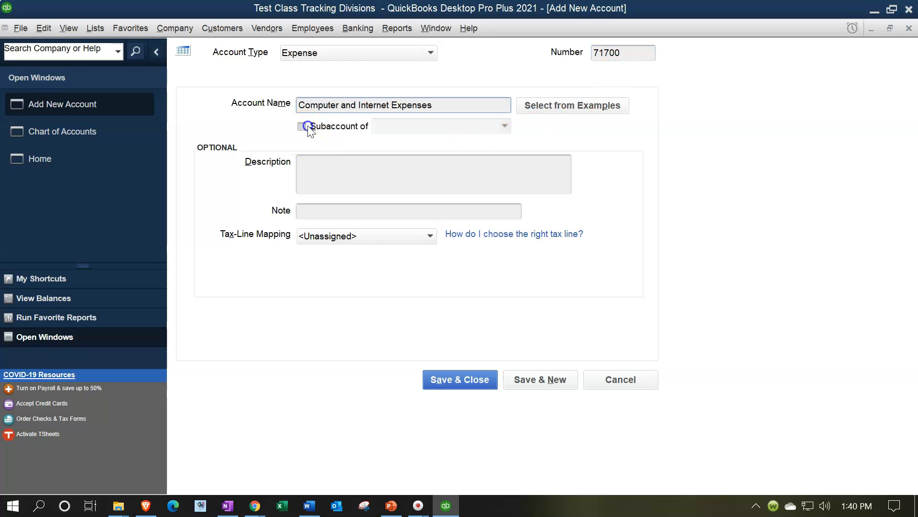
click(389, 127)
text(7)
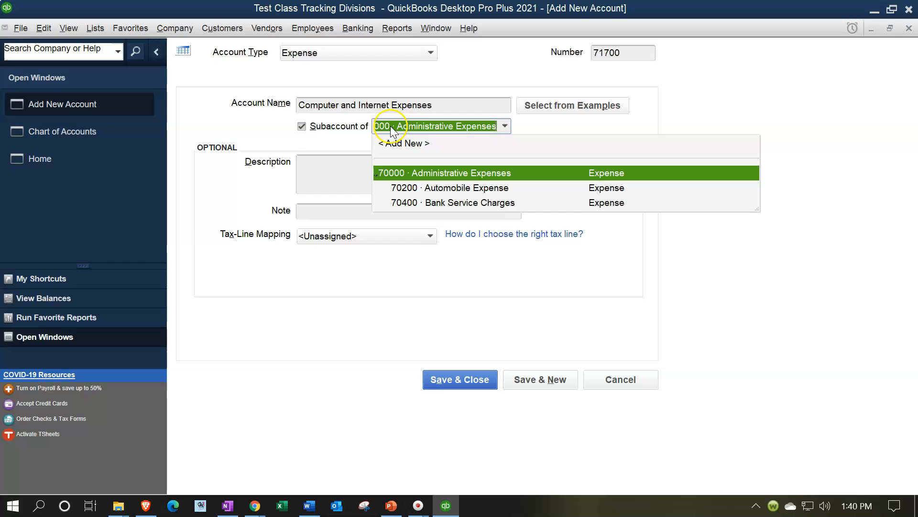
click(390, 127)
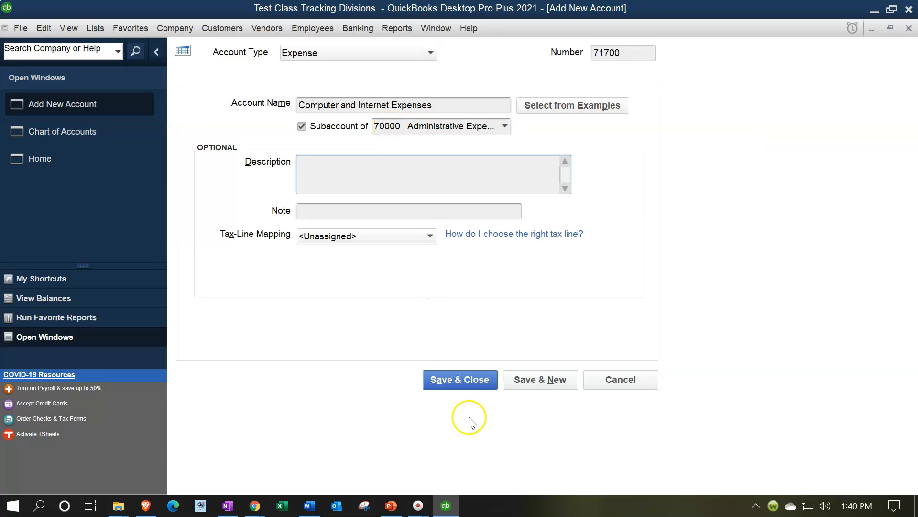
click(471, 381)
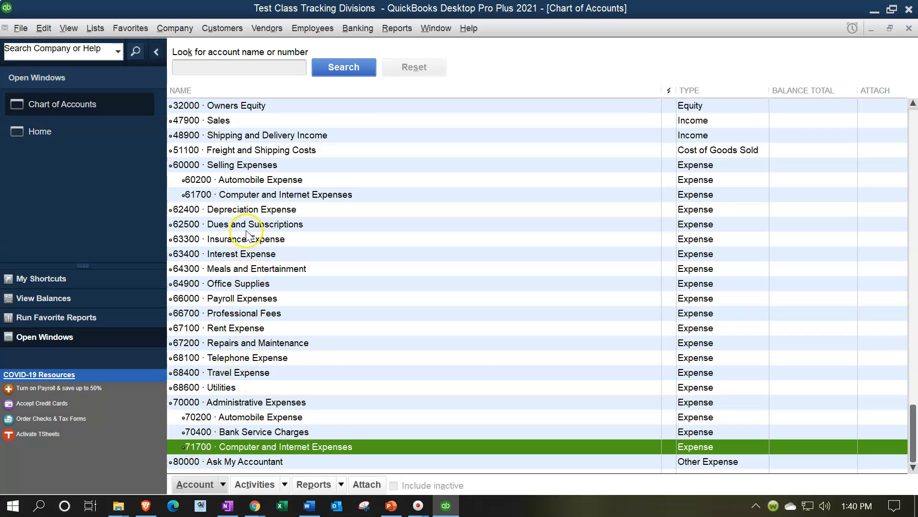
Open the Depreciation Expense account for editing and copy its account name.
click(246, 211)
right_click(246, 211)
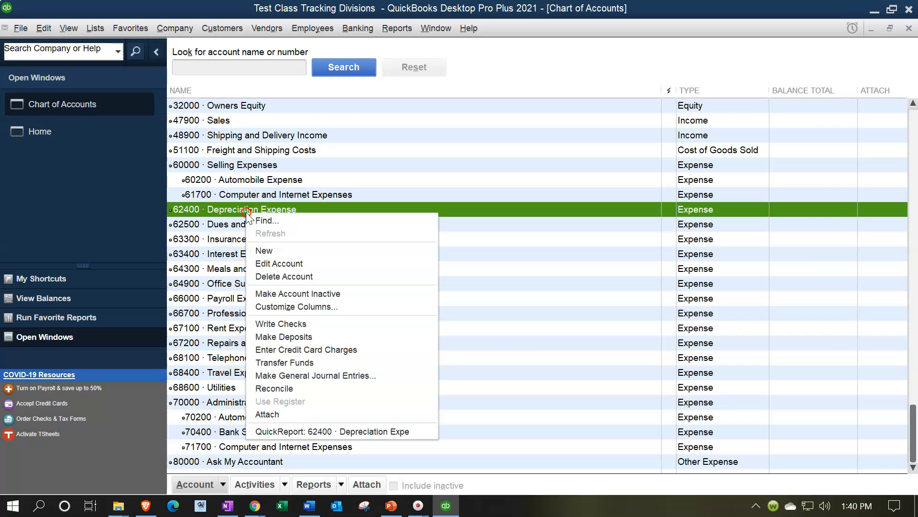
click(279, 263)
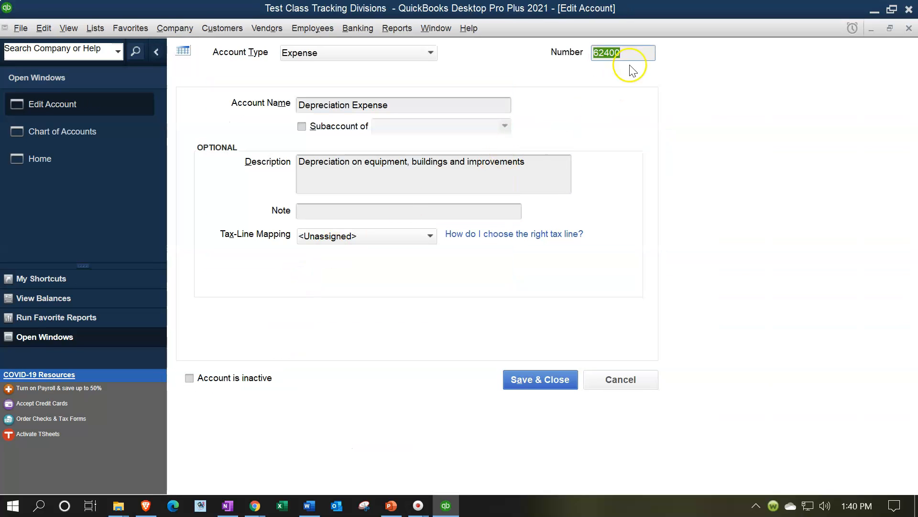
click(419, 105)
drag(419, 106, 219, 102)
key(ctrl+c)
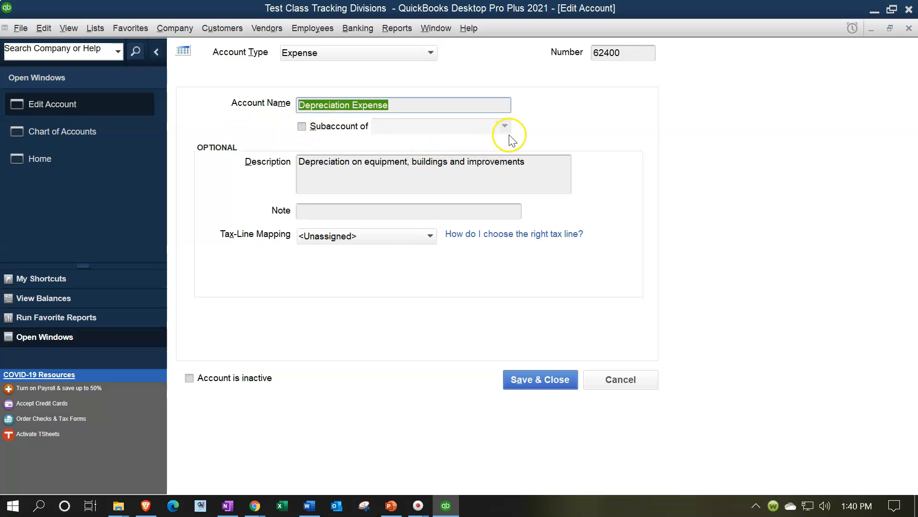
Make Depreciation Expense a subaccount of 60000 · Selling Expenses and save the account.
click(328, 127)
click(402, 126)
text(6000)
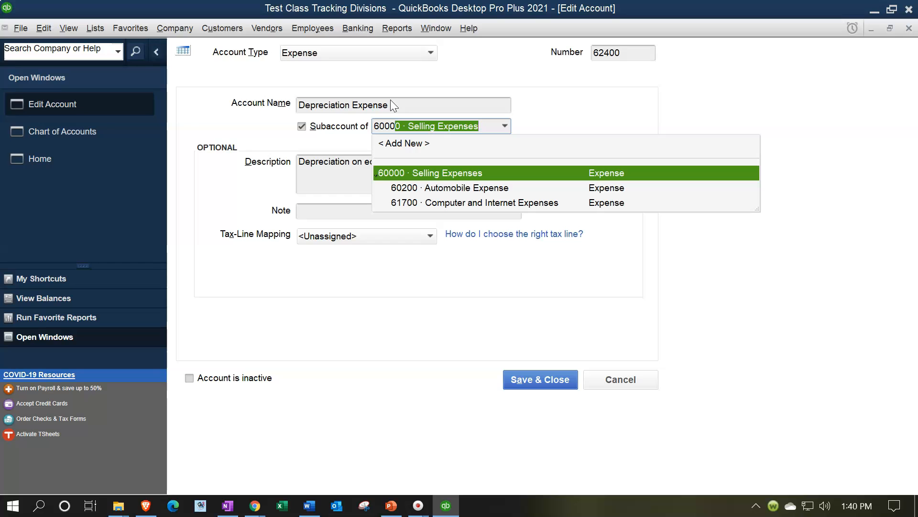
text(0)
key(Tab)
click(520, 379)
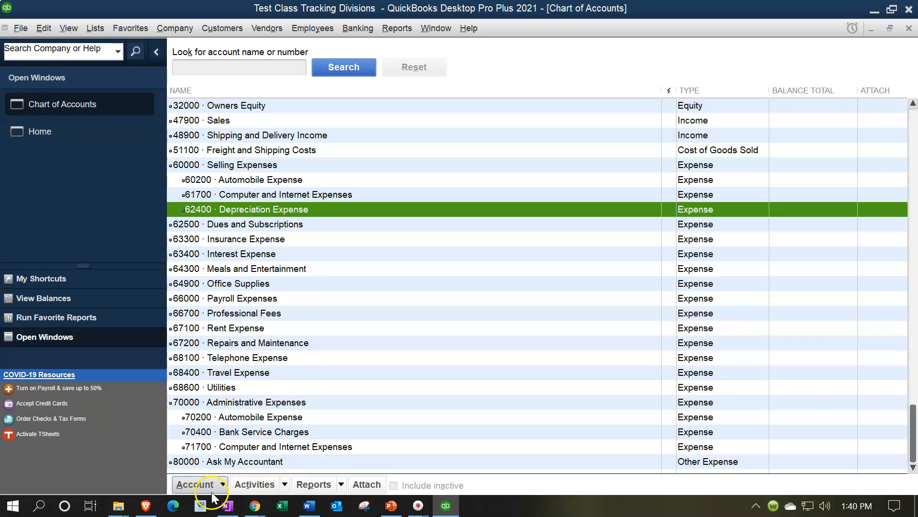
Start another new account of the Expense type and give it the number 7240.
click(222, 485)
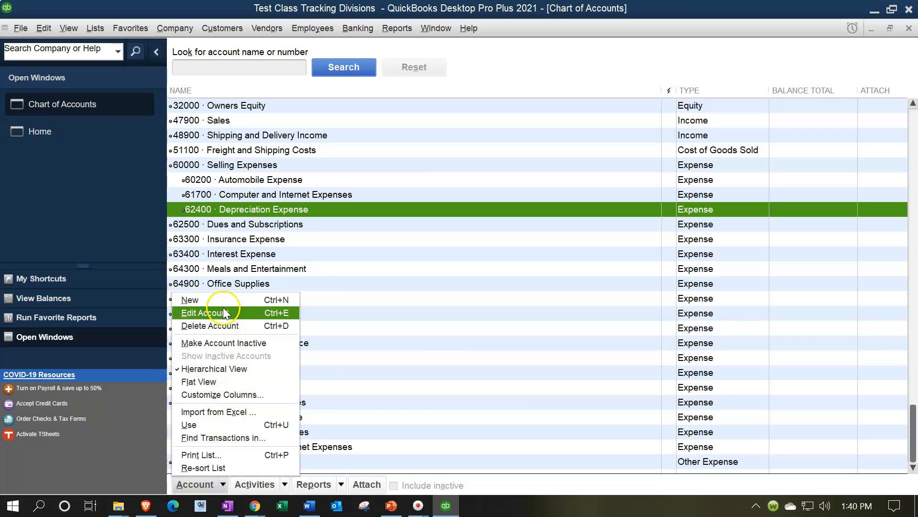
click(242, 301)
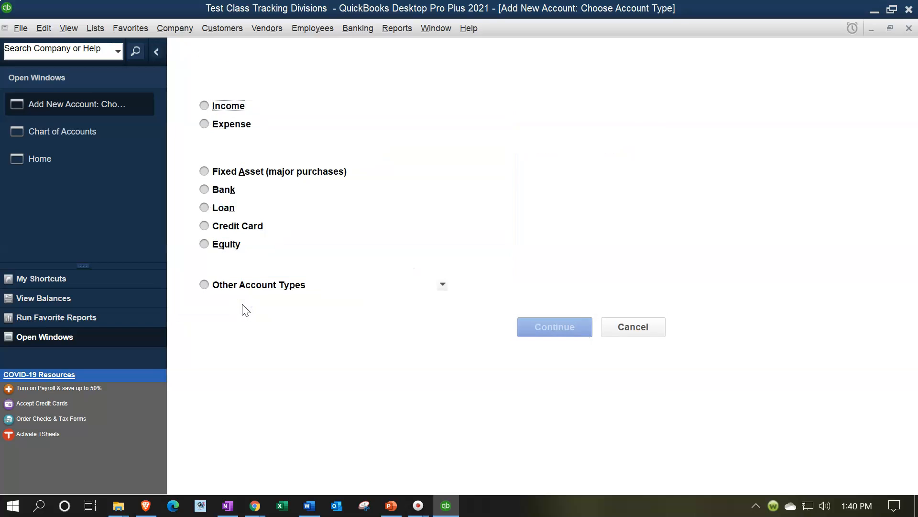
click(225, 126)
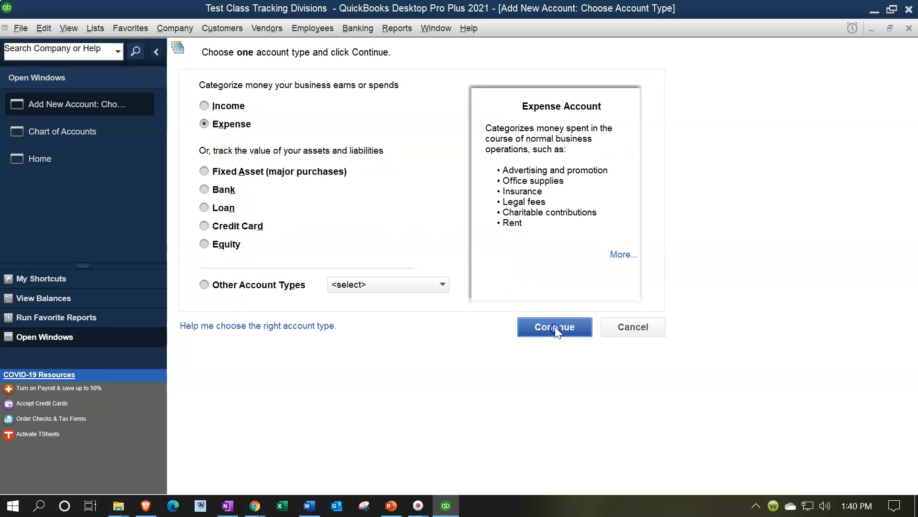
click(555, 327)
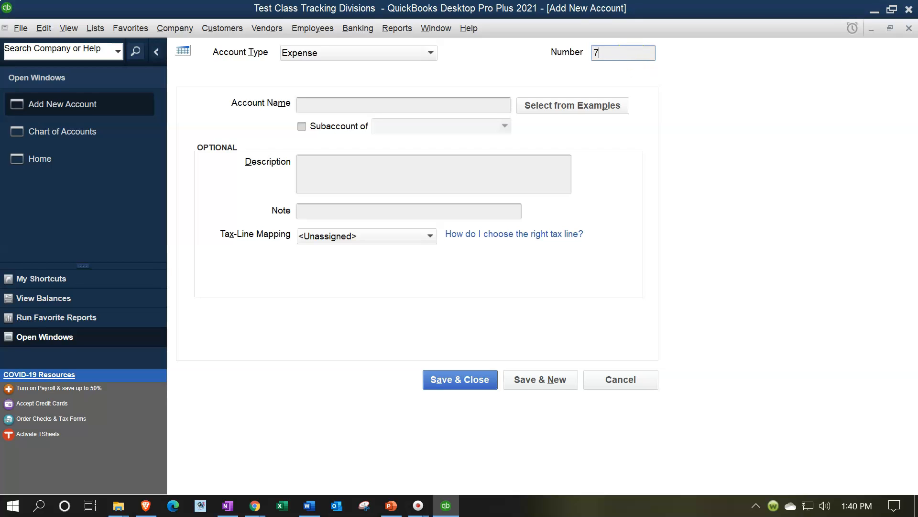
key(Tab)
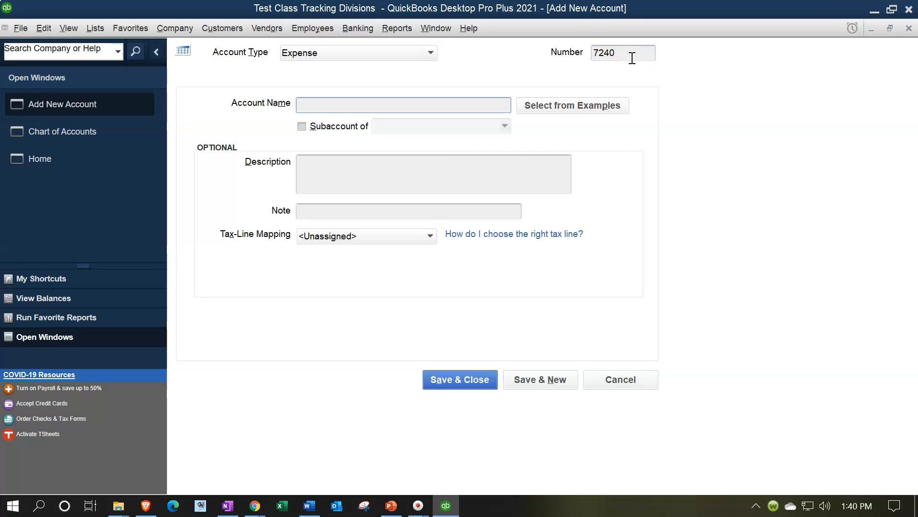
Name the new account Depreciation Expense, make it a subaccount of 70000 · Administrative Expenses, and save it.
key(ctrl+v)
click(336, 127)
click(390, 130)
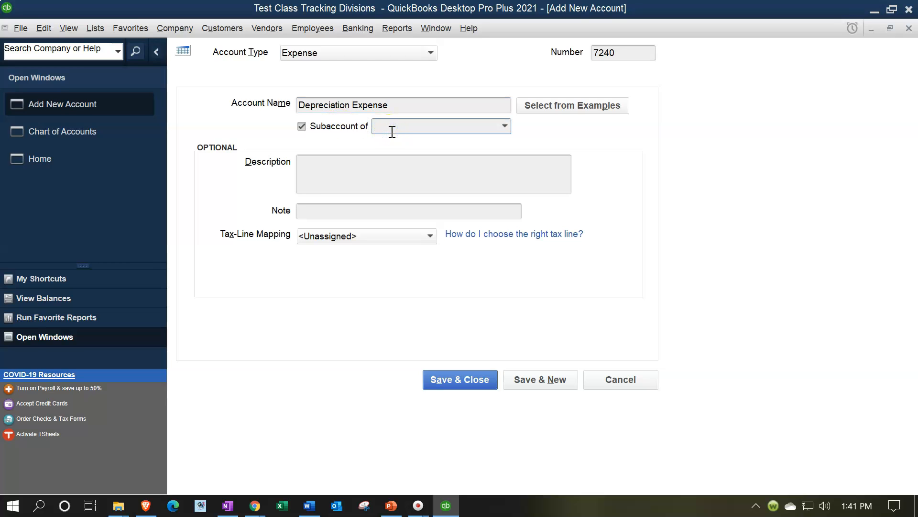
text(7000)
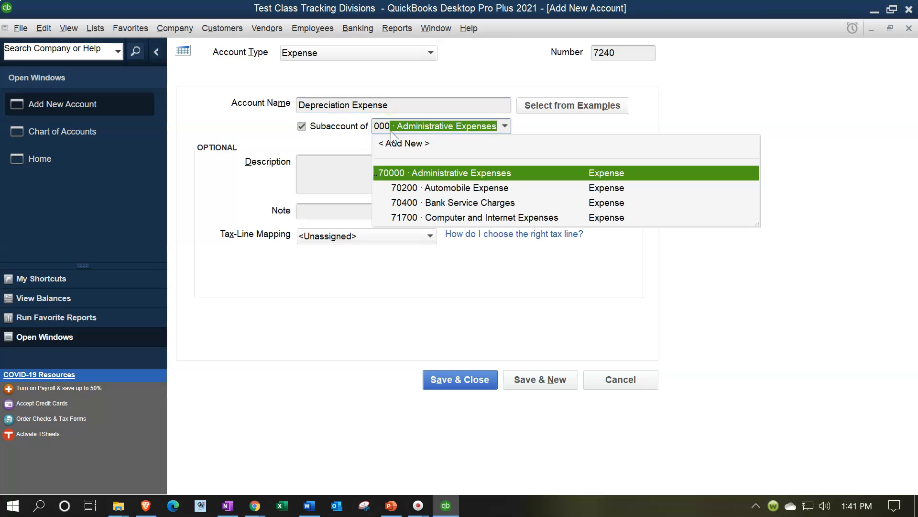
key(Tab)
click(469, 379)
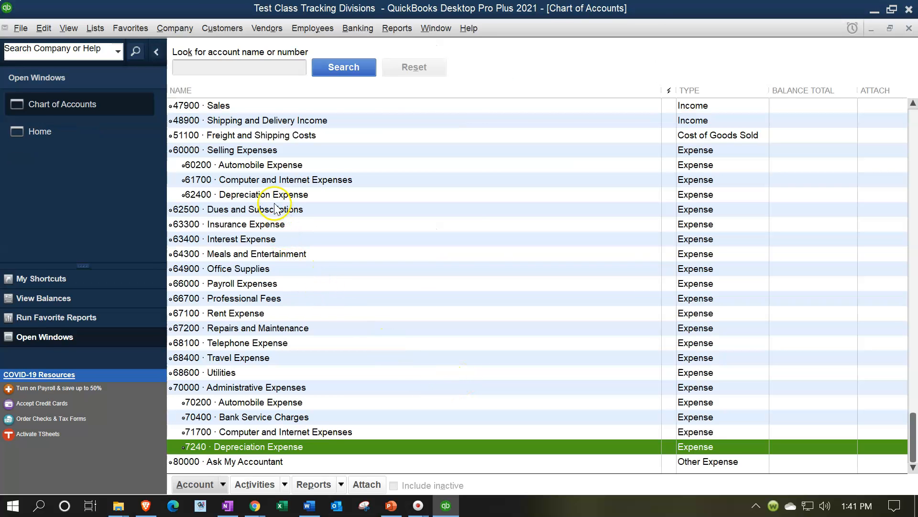
Edit the Dues and Subscriptions account and change its number to 72500.
click(274, 211)
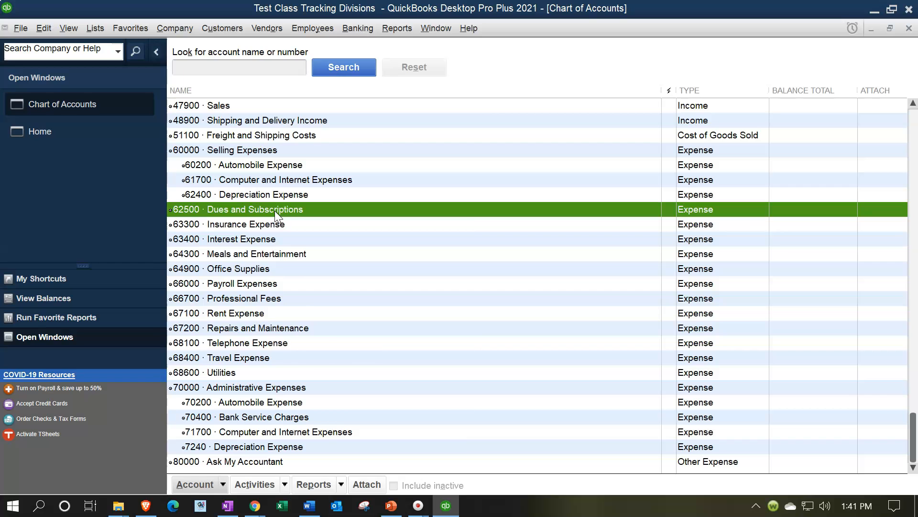
right_click(275, 210)
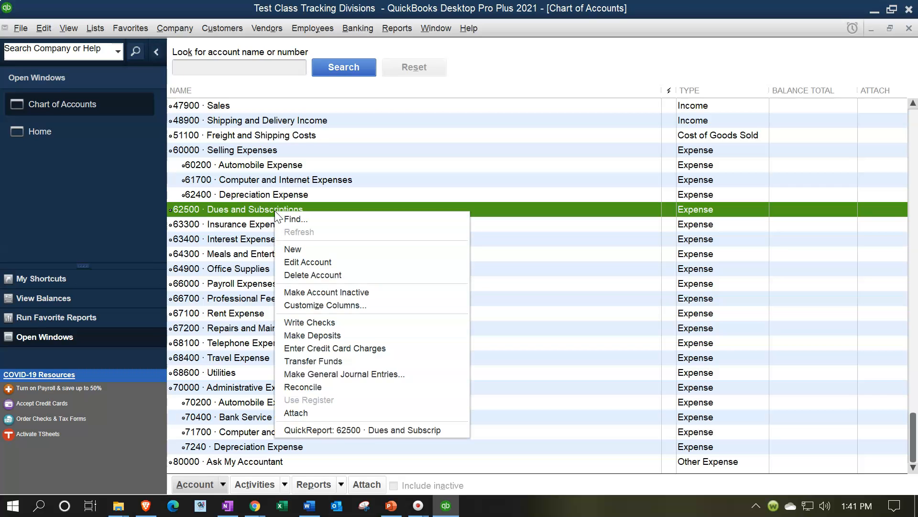
click(295, 262)
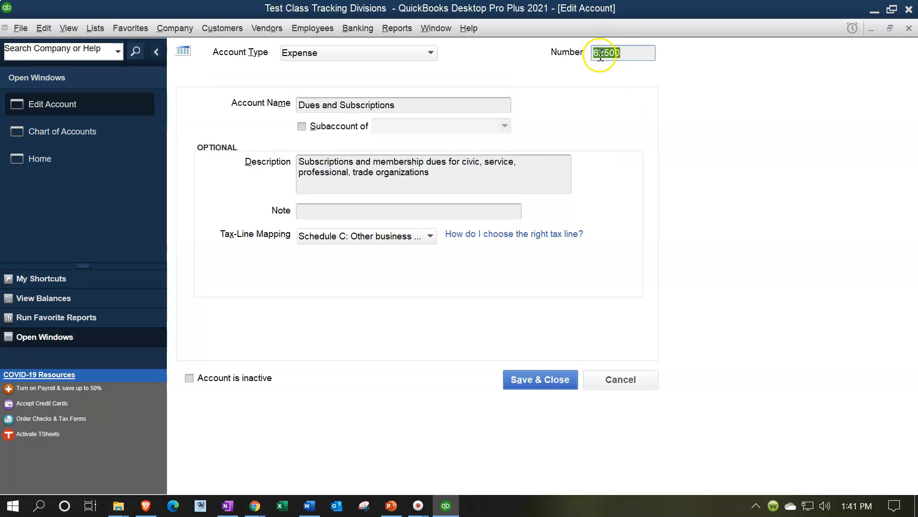
click(600, 53)
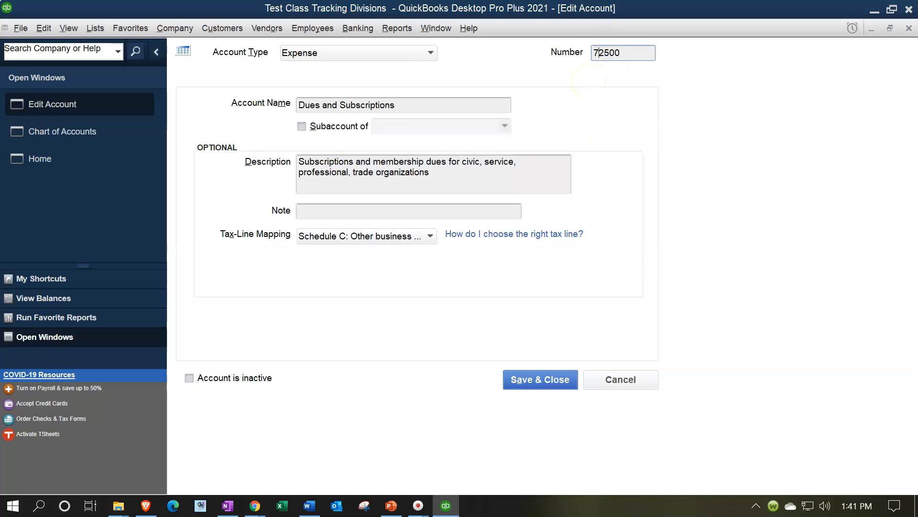
Make Dues and Subscriptions a subaccount of 70000 · Administrative Expenses and save the account.
click(302, 126)
click(402, 124)
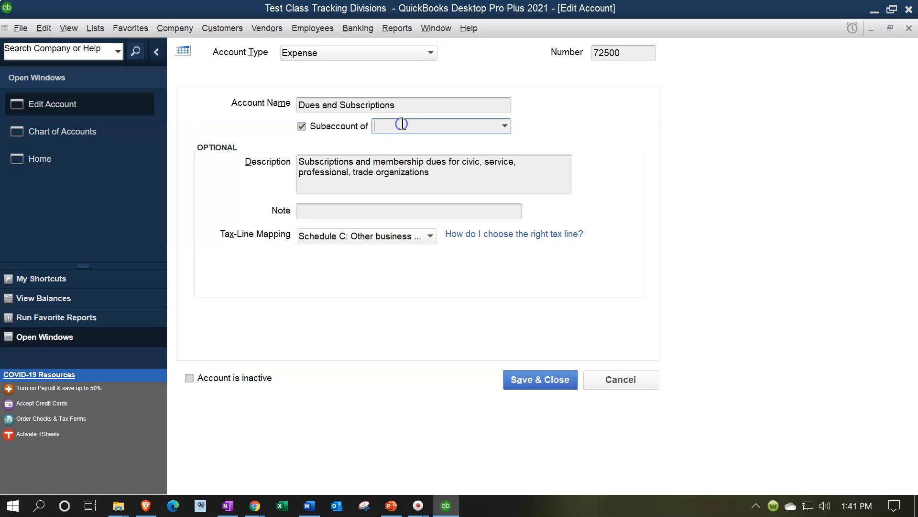
text(70000 · Administrative Expe...)
key(Tab)
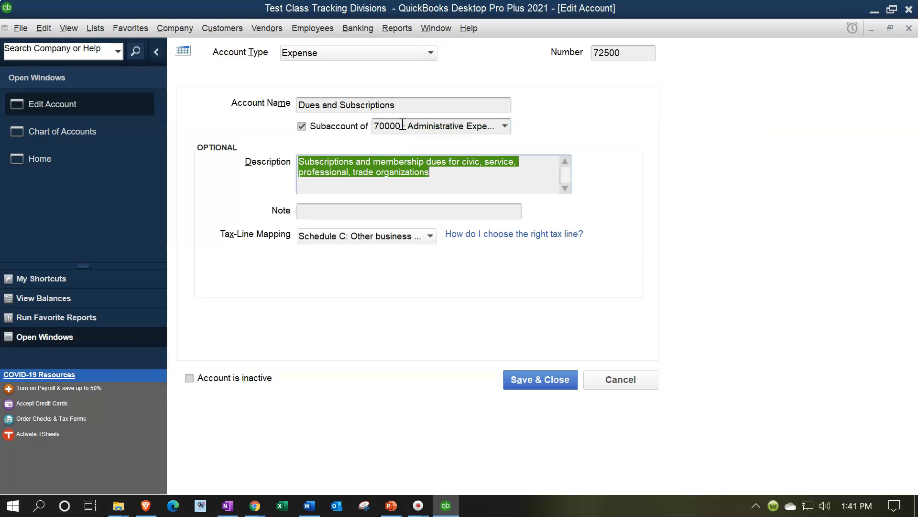
click(518, 382)
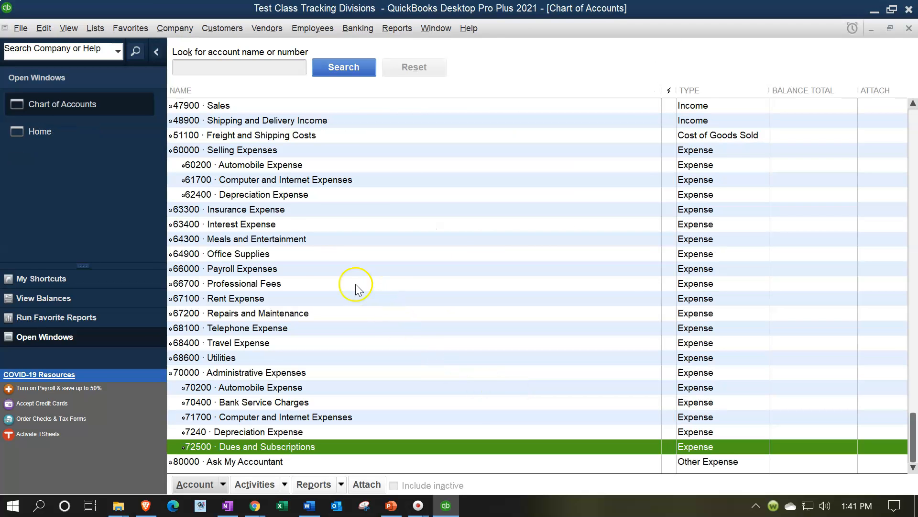
Open the 63300 · Insurance Expense account for editing and copy its account name.
click(250, 210)
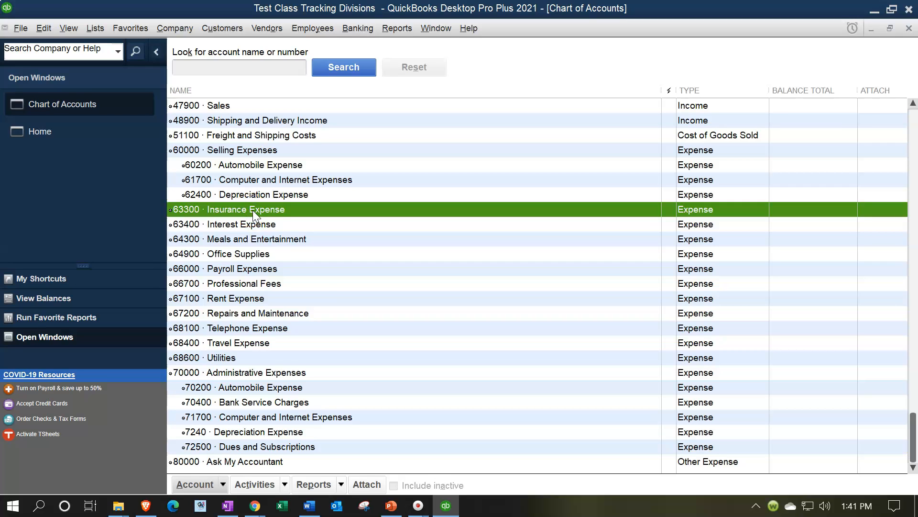
right_click(253, 210)
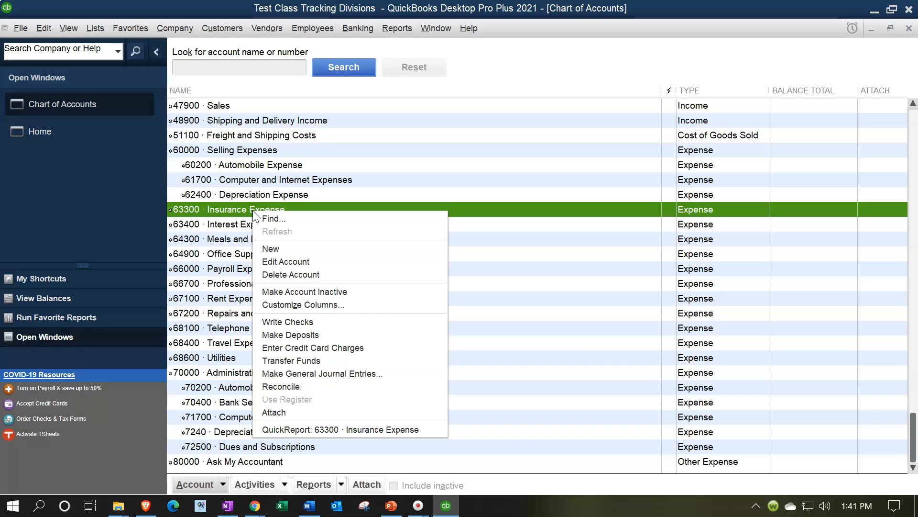
click(289, 276)
click(289, 261)
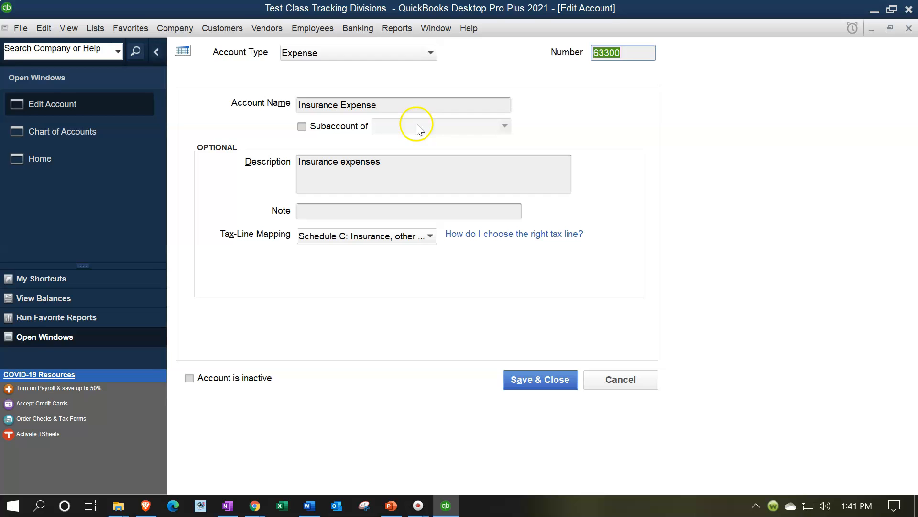
drag(402, 105, 185, 107)
key(ctrl+c)
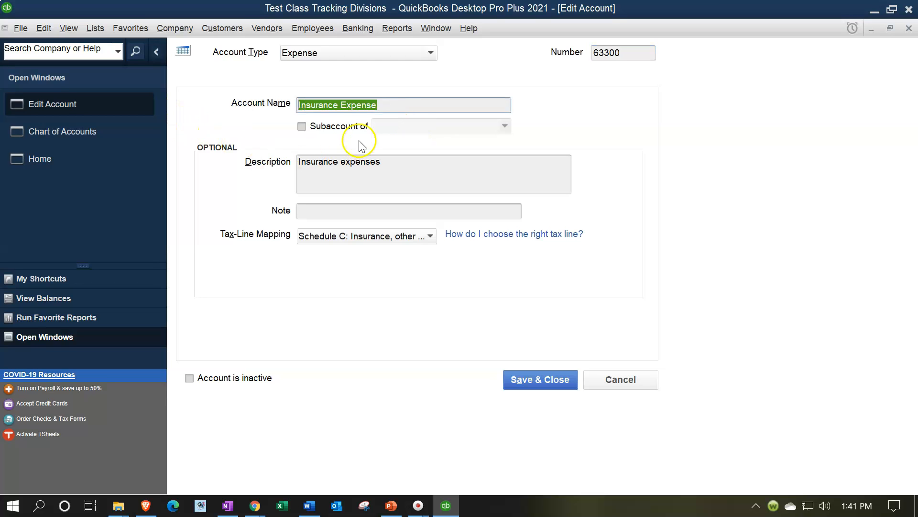
Make Insurance Expense a subaccount of 60000 · Selling Expenses and save the account.
click(337, 126)
click(453, 127)
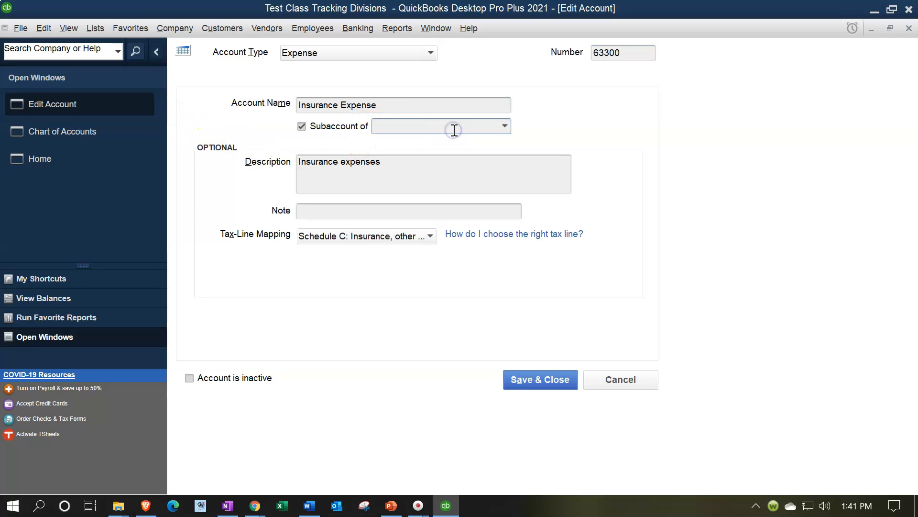
text(60000 · Selling Expenses)
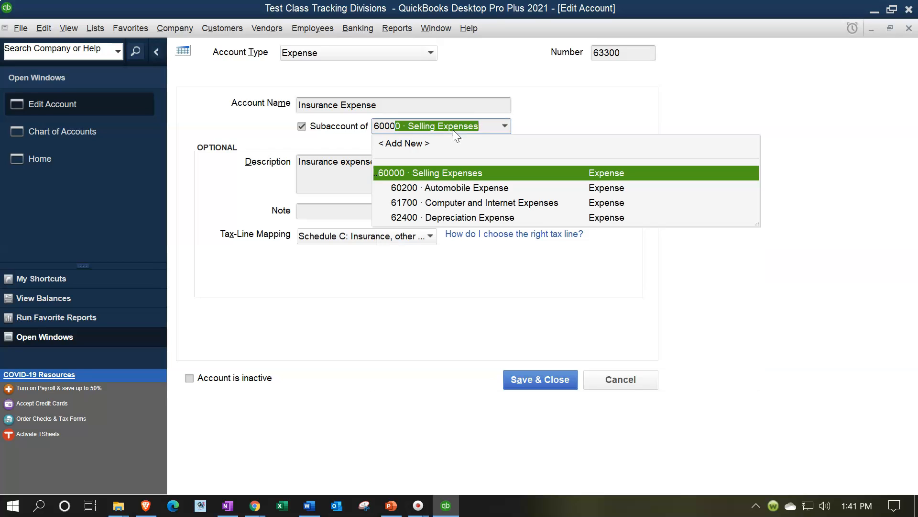
key(Tab)
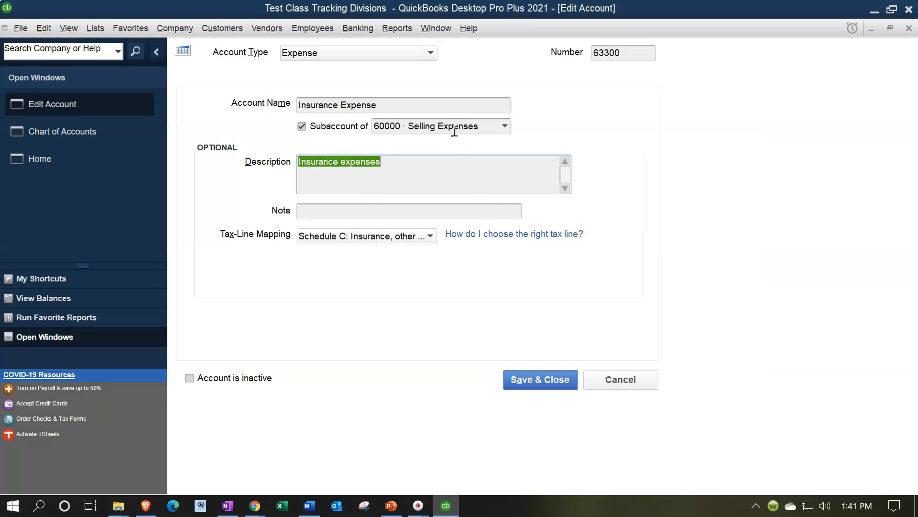
click(553, 388)
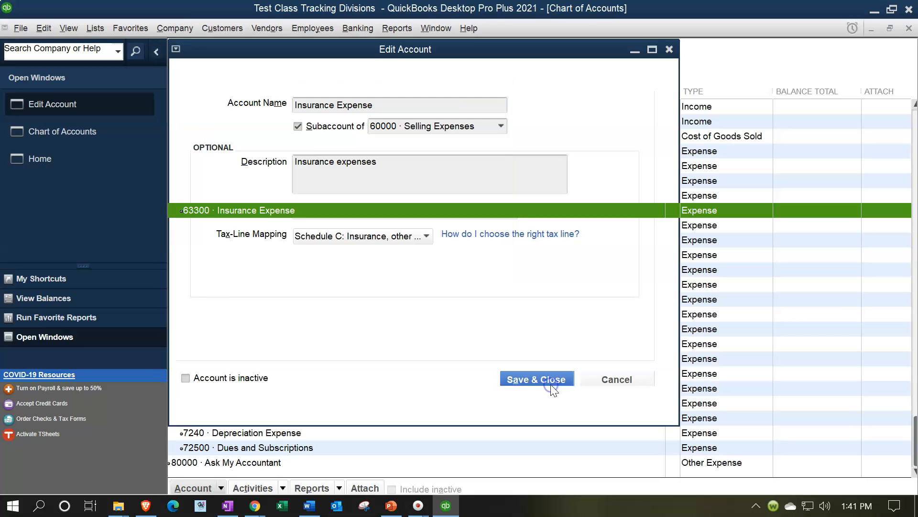
Start a new account of the Expense type and give it the number 73300.
click(228, 485)
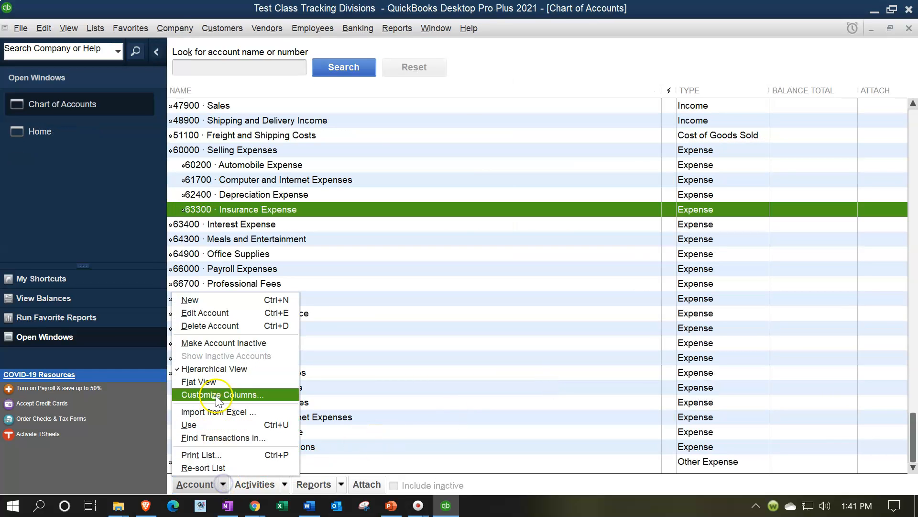
click(212, 303)
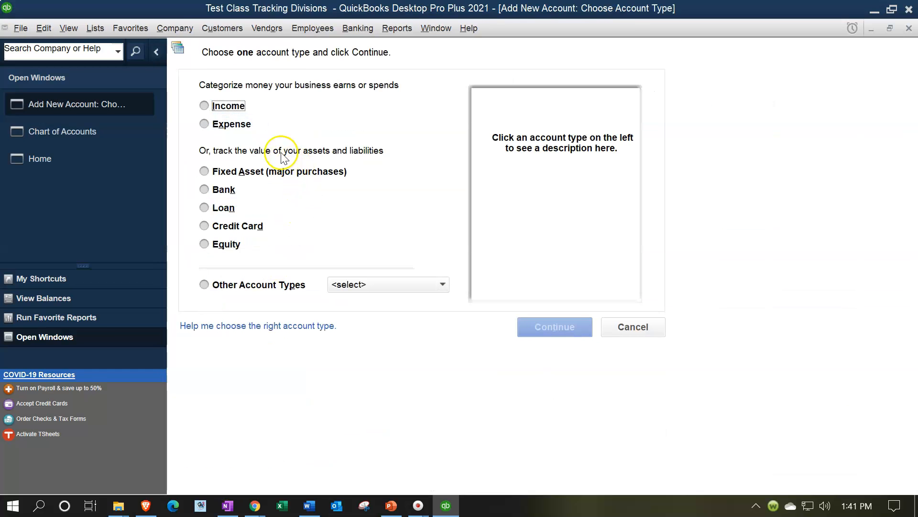
click(235, 124)
click(404, 284)
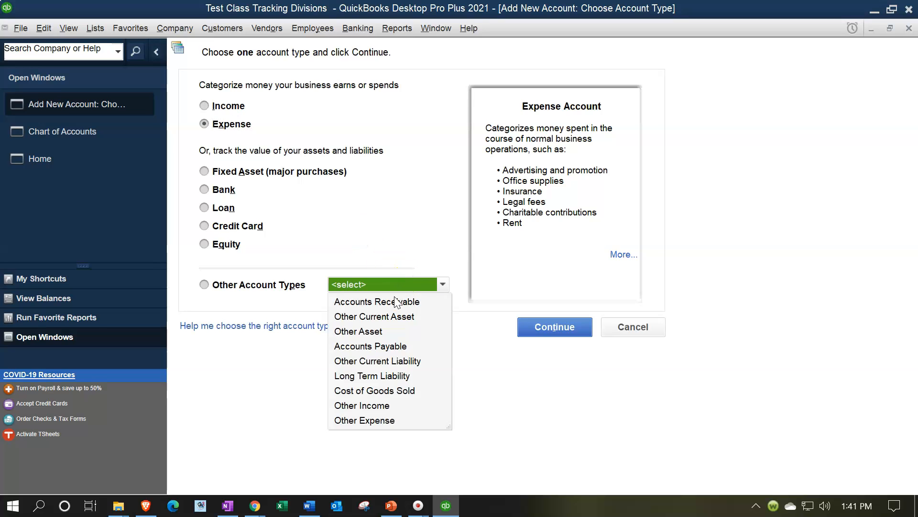
click(404, 224)
click(566, 324)
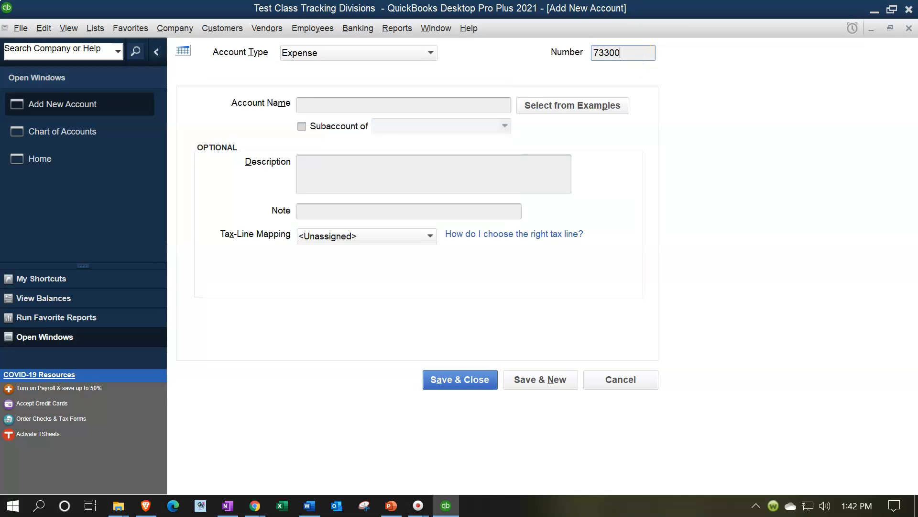
key(Tab)
Name the new account Insurance Expense, make it a subaccount of 70000 · Administrative Expenses, and save it.
key(ctrl+v)
click(304, 125)
click(431, 113)
click(430, 123)
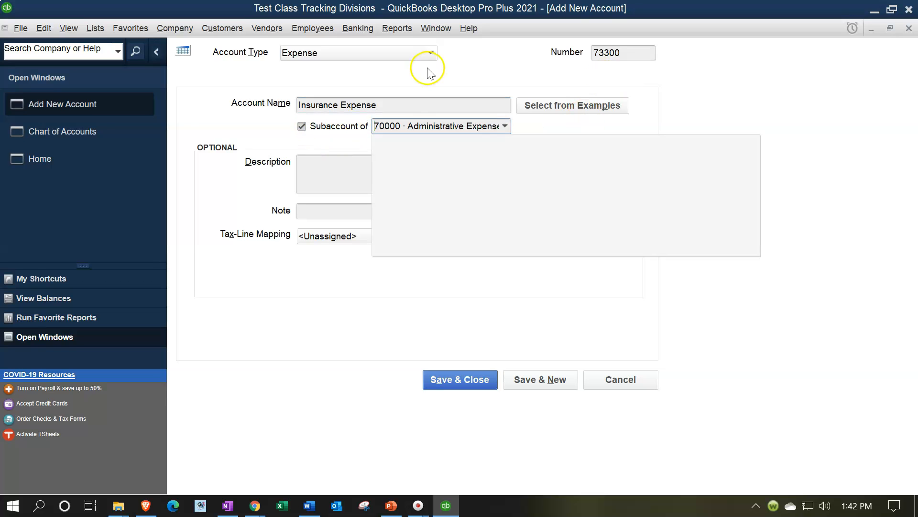
click(427, 70)
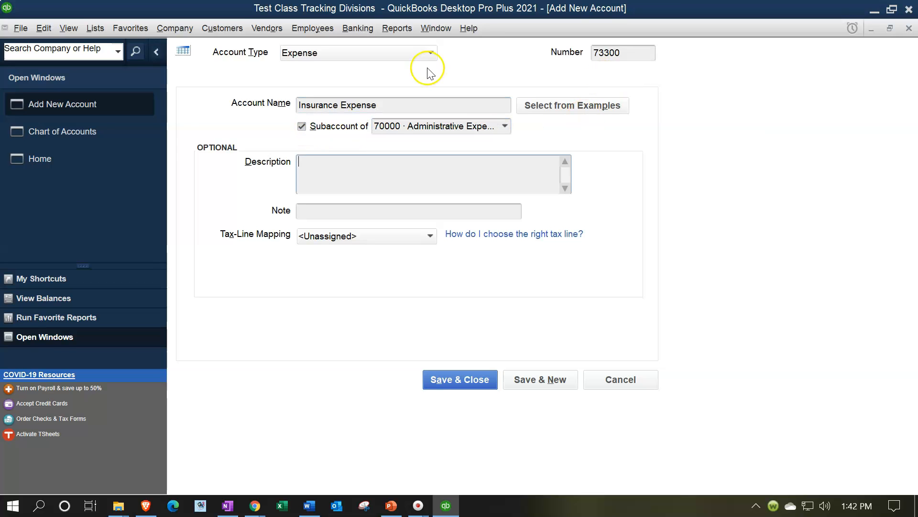
click(476, 383)
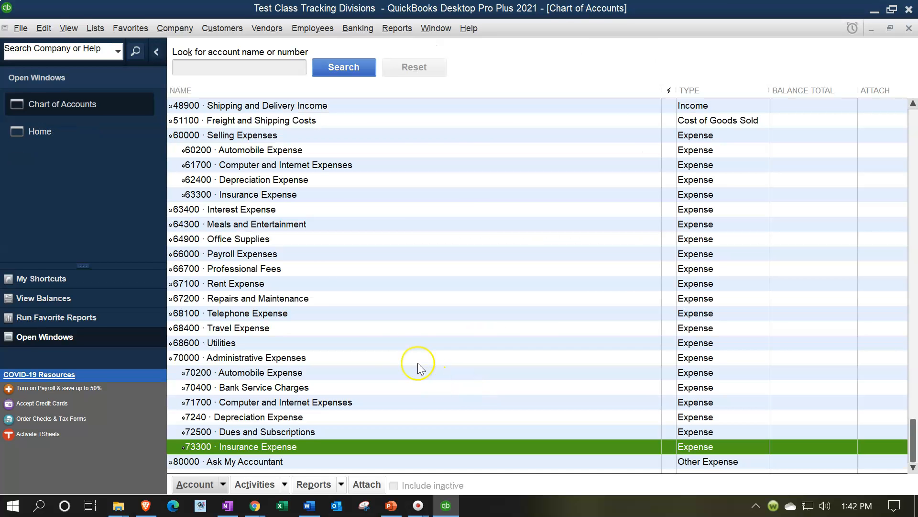
Edit the 63400 · Interest Expense account to make it a subaccount of 60000 · Selling Expenses, and save it.
click(261, 210)
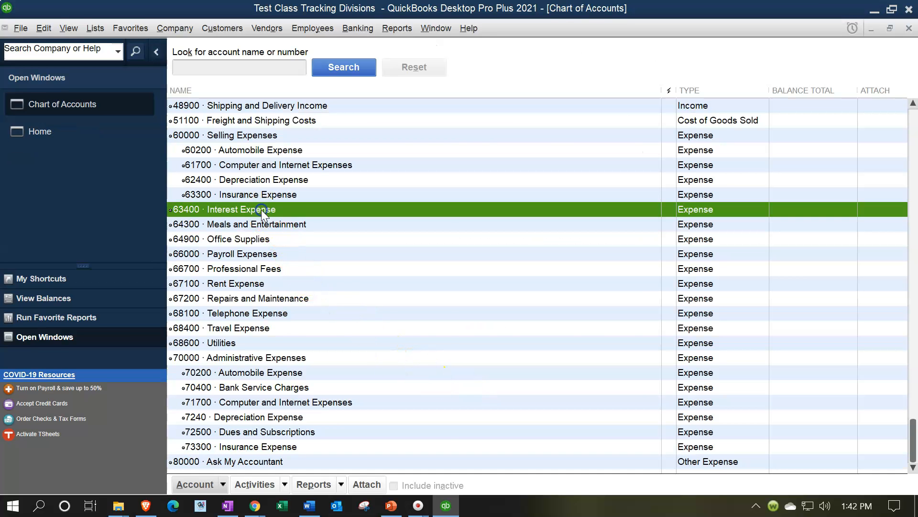
right_click(261, 210)
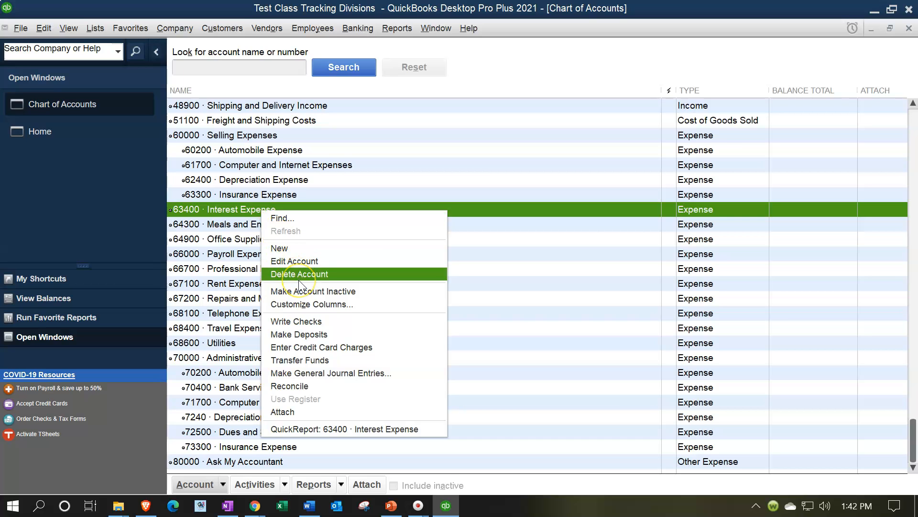
click(294, 261)
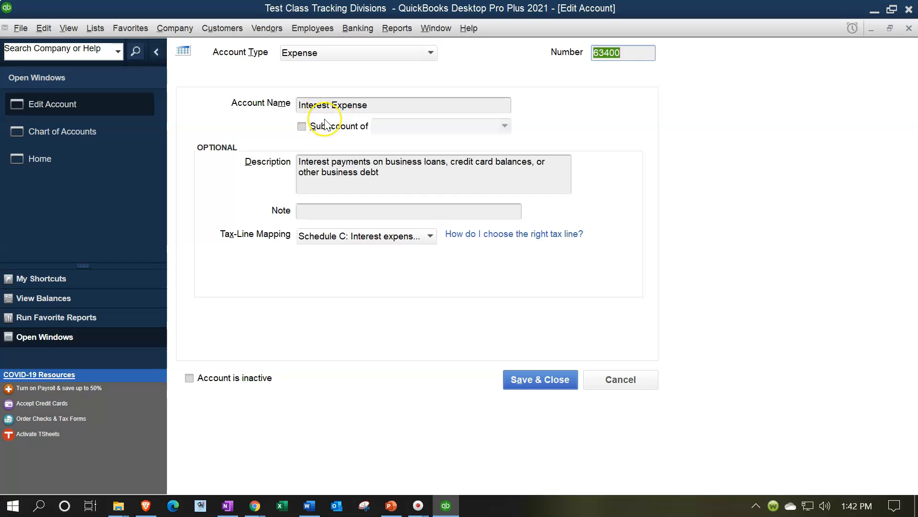
click(316, 127)
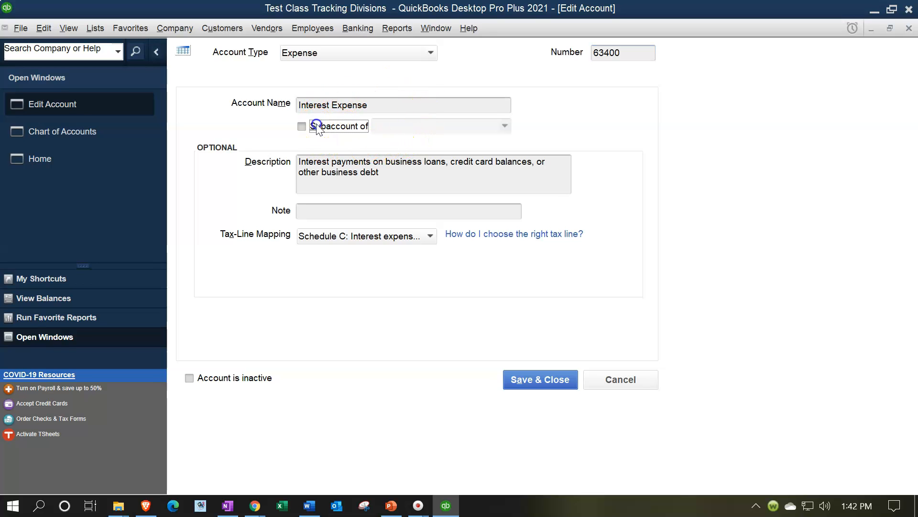
click(380, 132)
text(60000 · Selling Expenses)
key(Tab)
click(518, 378)
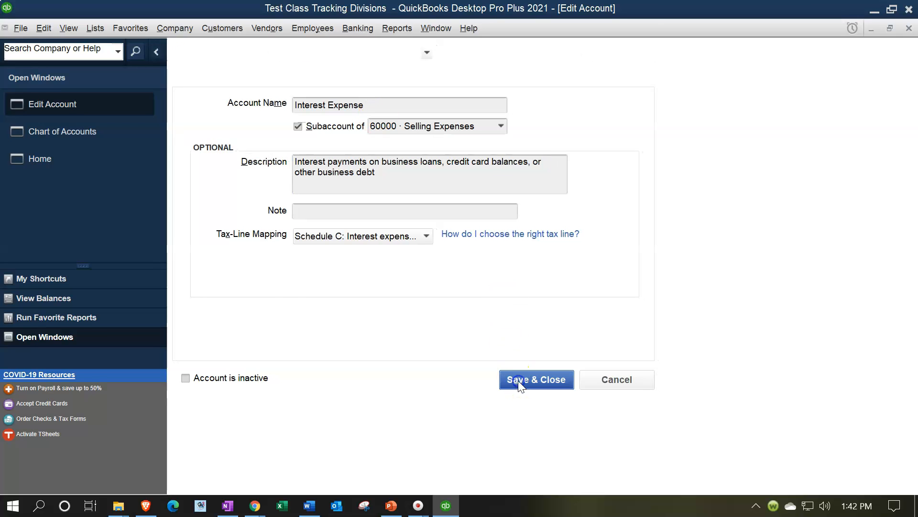
Open the 64300 · Meals and Entertainment account for editing and copy its account name.
click(268, 224)
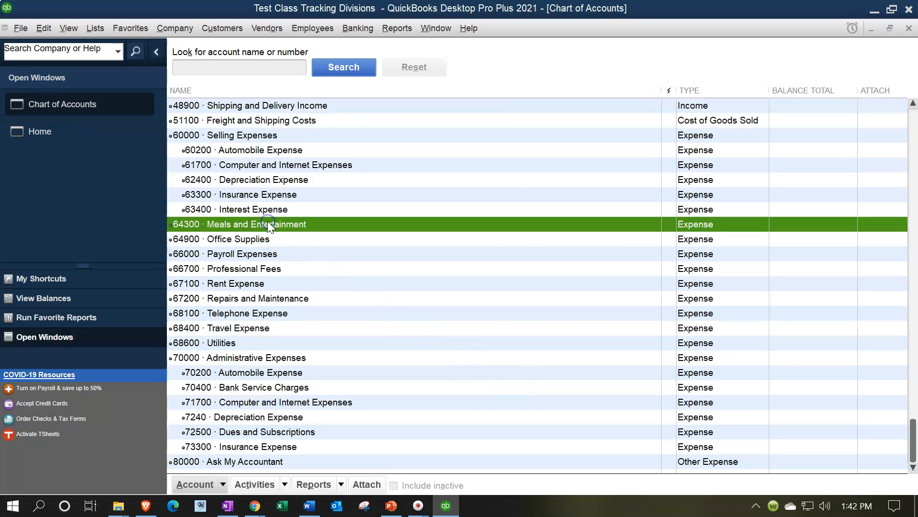
right_click(269, 225)
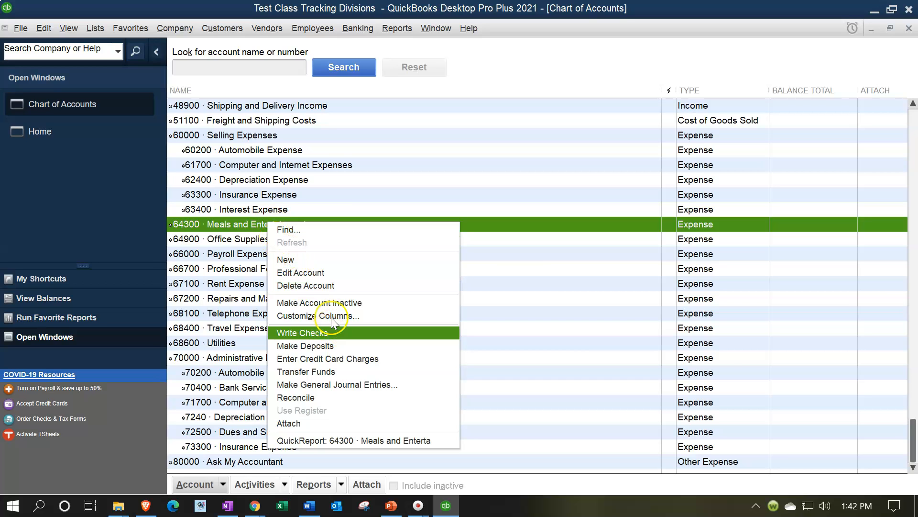
click(326, 271)
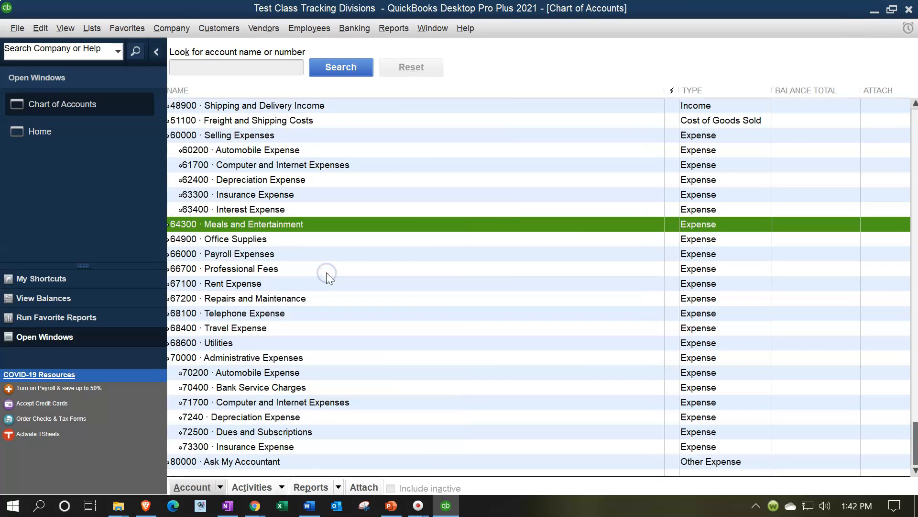
drag(397, 106, 189, 114)
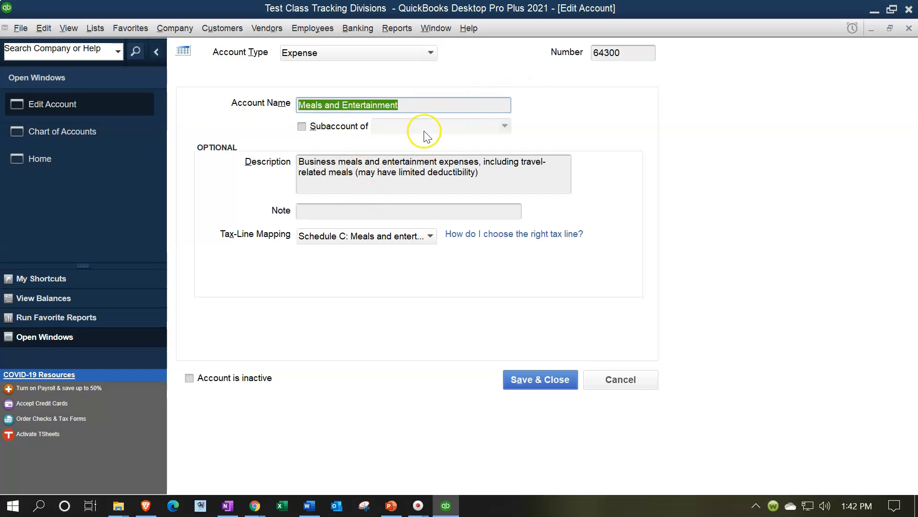
Make Meals and Entertainment a subaccount of 60000 · Selling Expenses and save the account.
click(374, 128)
text(60000 · Selling Expenses)
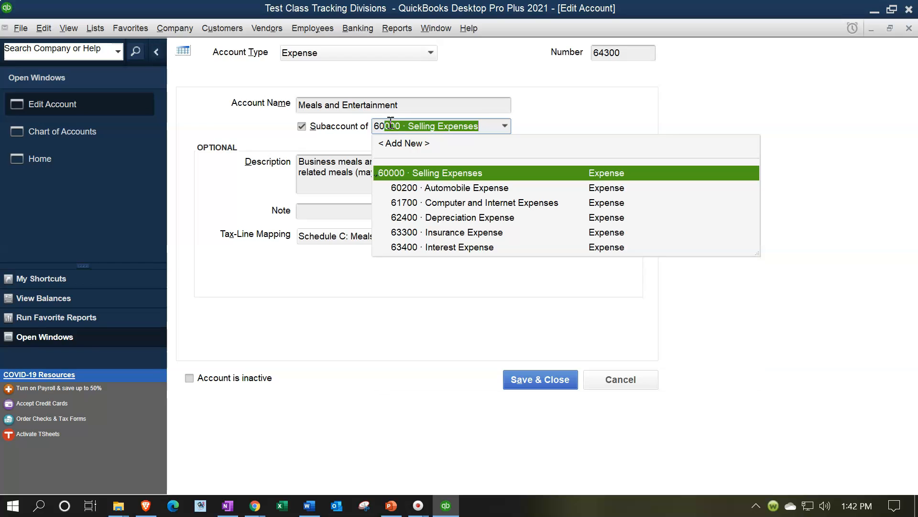
key(Tab)
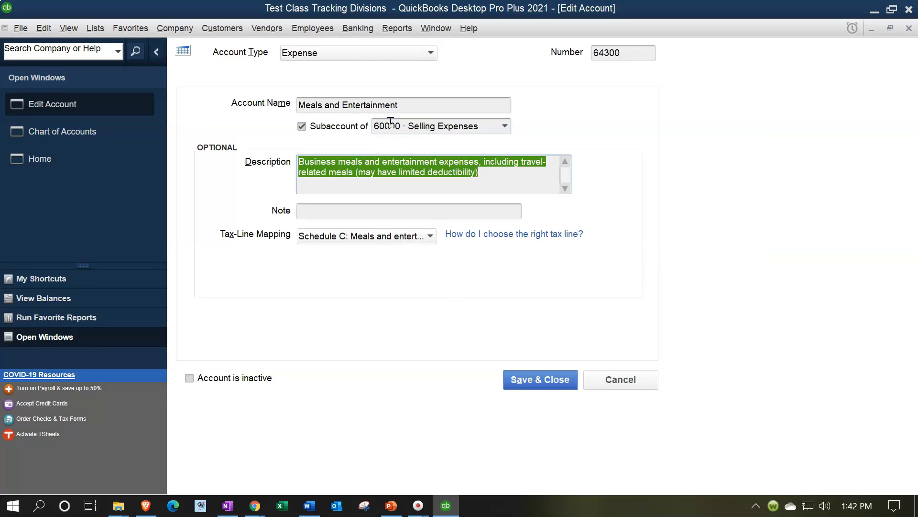
click(550, 381)
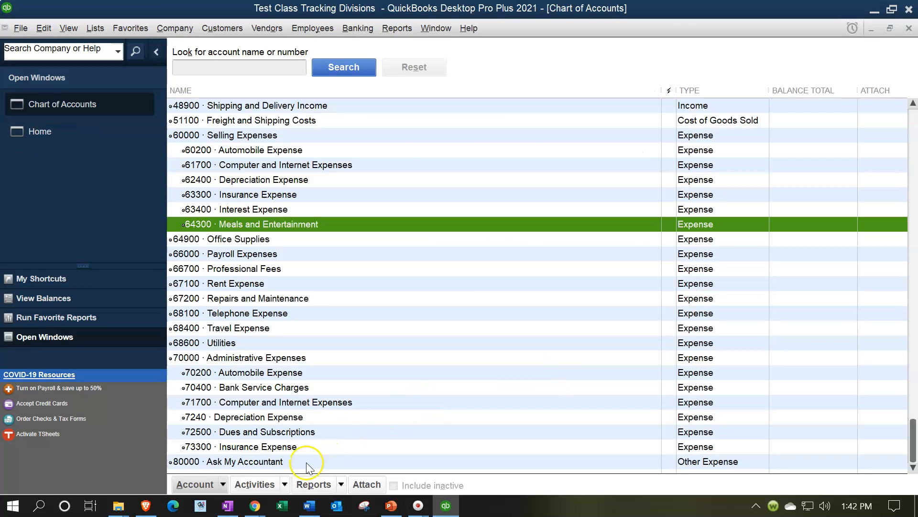
Start another new account of the Expense type and give it the number 74300.
click(215, 484)
click(212, 299)
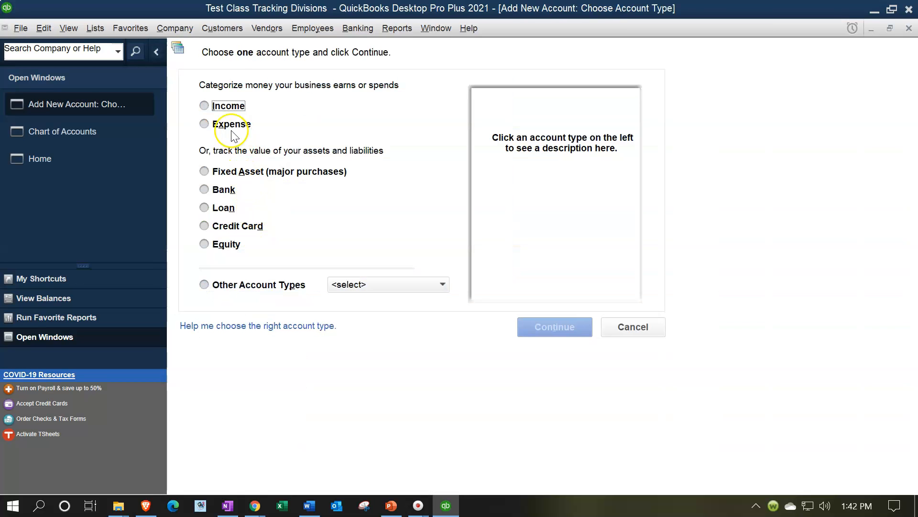
click(227, 130)
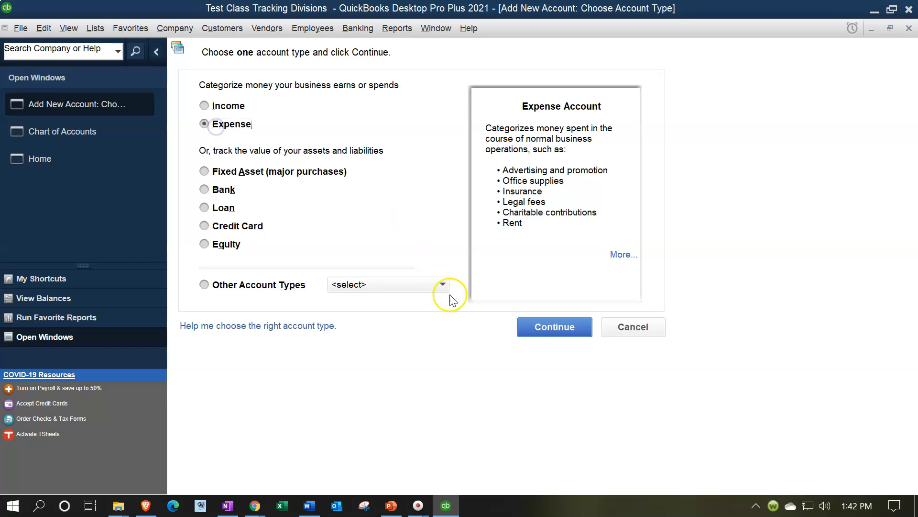
click(437, 284)
click(411, 248)
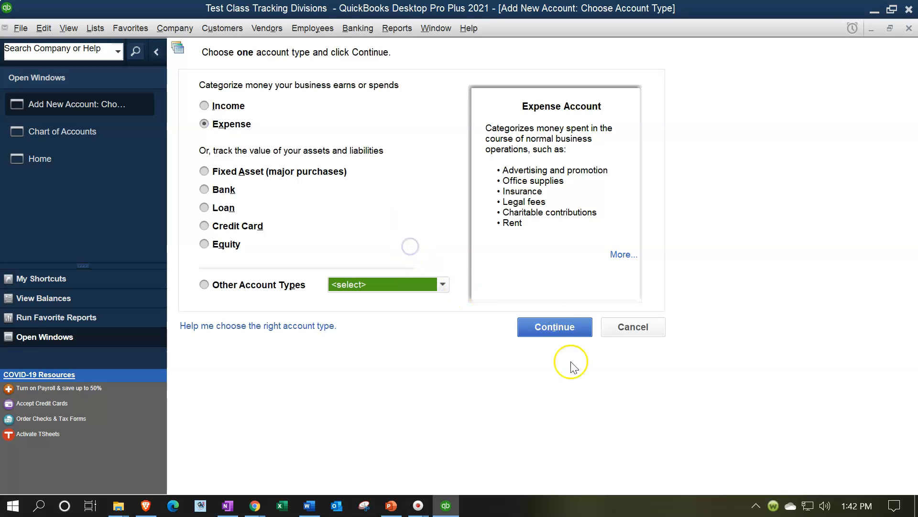
click(560, 325)
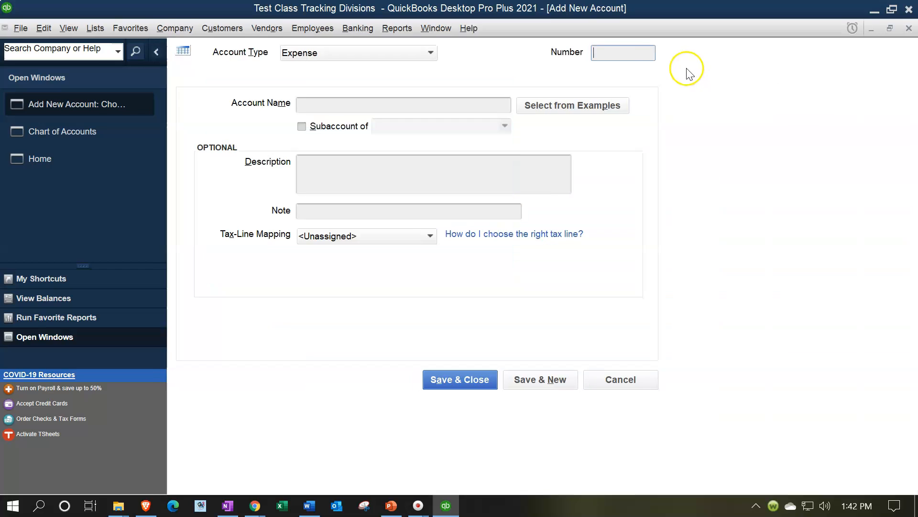
click(646, 55)
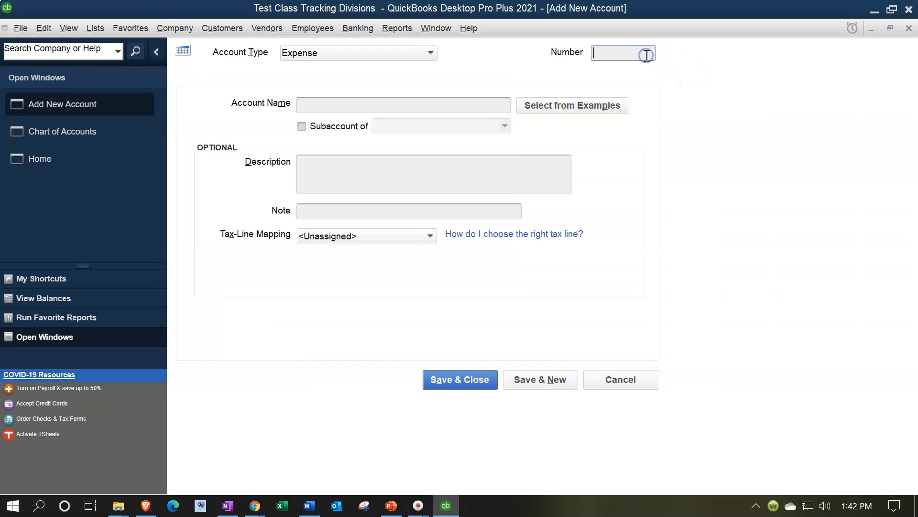
text(74300)
key(Tab)
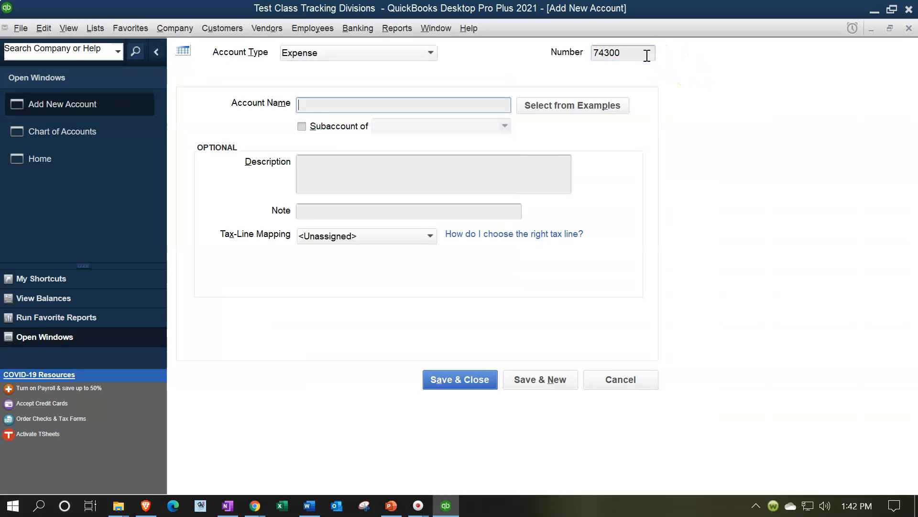
Name the new account Meals and Entertainment, make it a subaccount of 70000 · Administrative Expenses, and save it.
text(Meals and Entertainment)
click(342, 128)
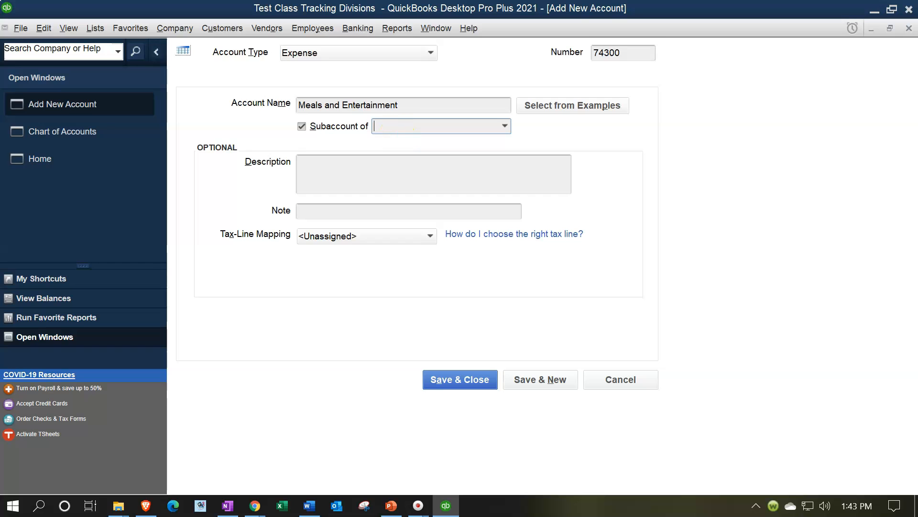
text(70000)
key(Tab)
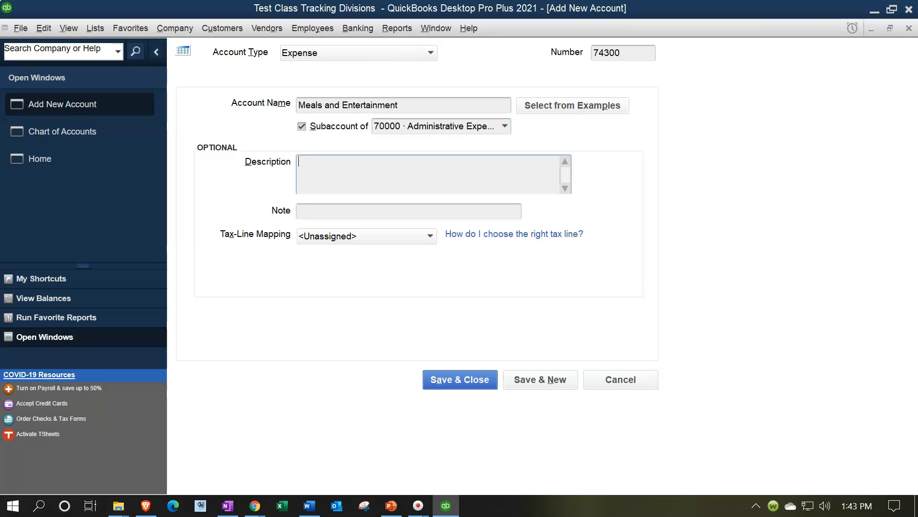
click(469, 382)
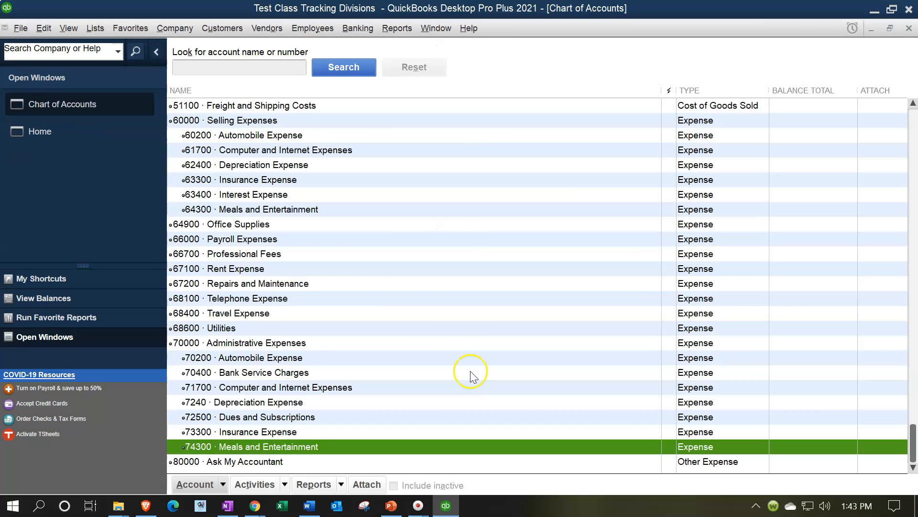
Edit the Office Supplies account to number 74900 as a subaccount of 70000 · Administrative Expenses, and save it.
click(277, 225)
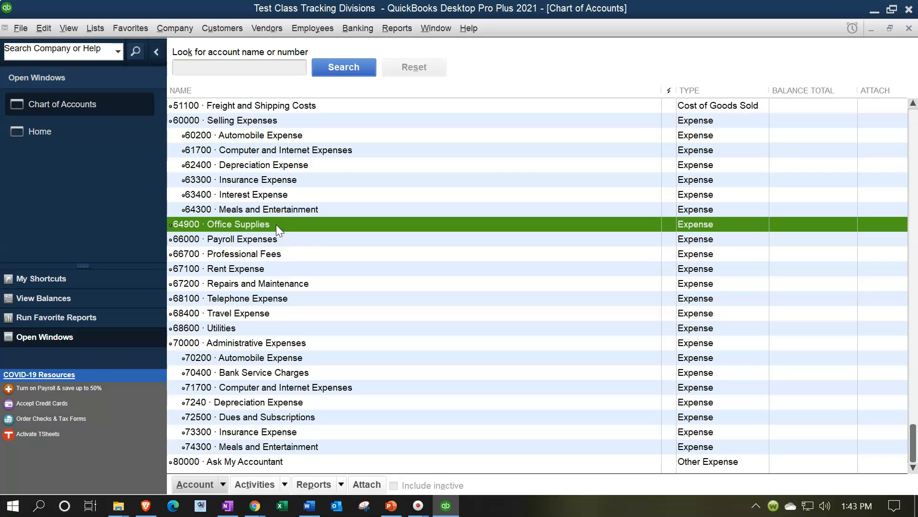
right_click(277, 224)
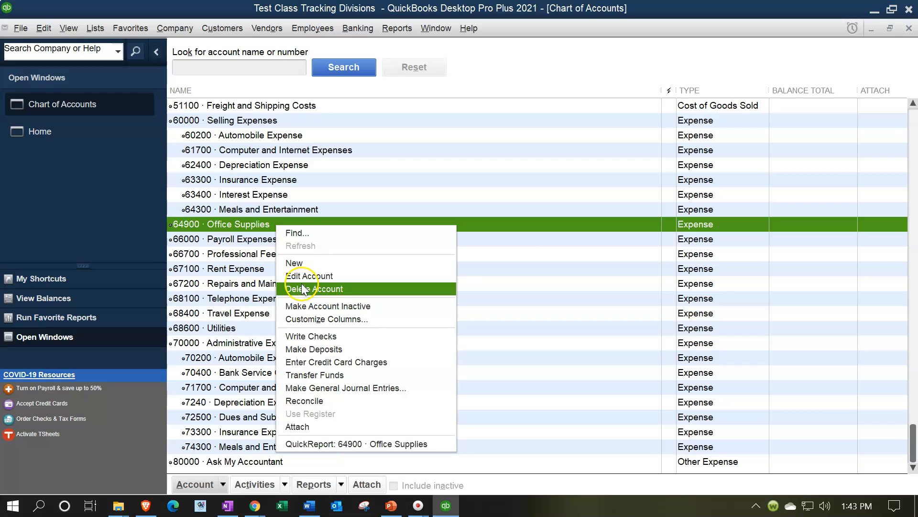
click(295, 271)
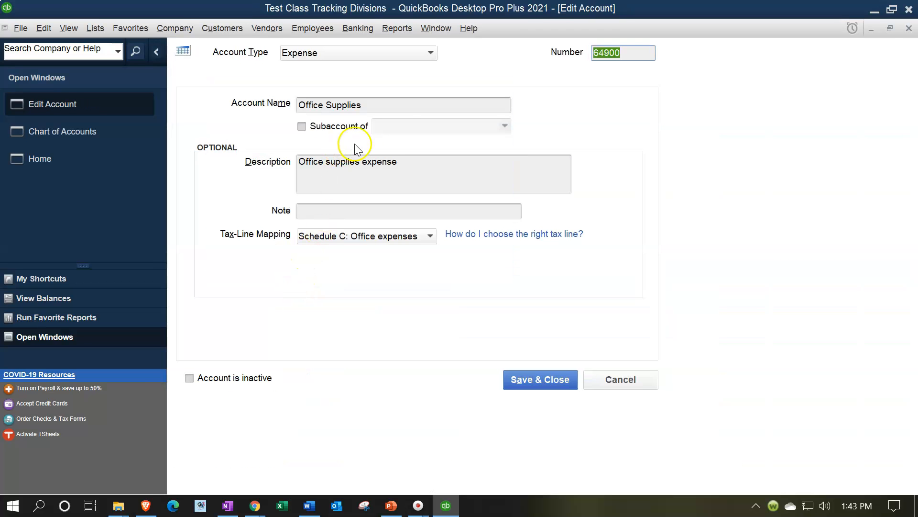
click(302, 126)
click(410, 128)
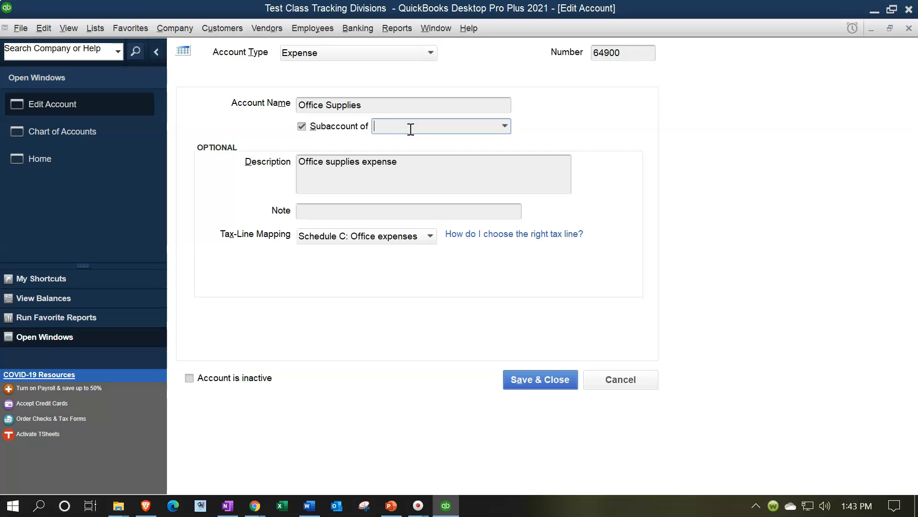
text(7)
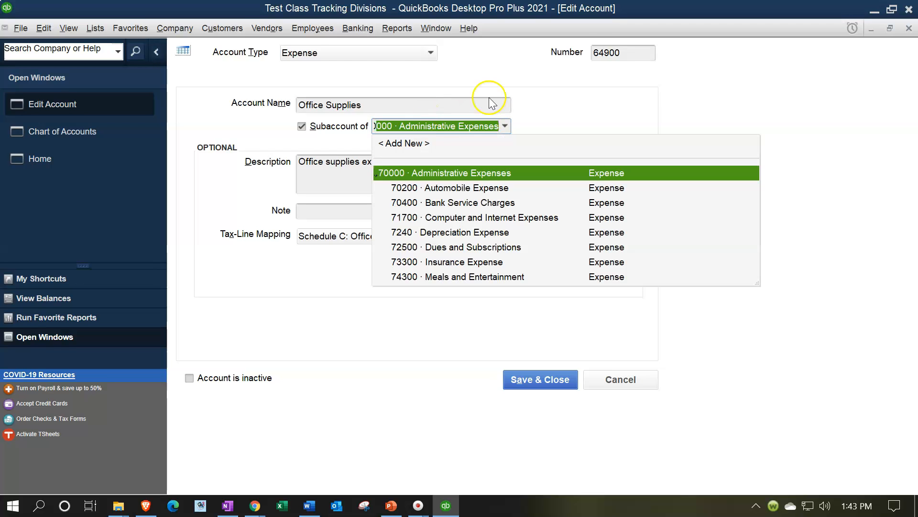
key(Tab)
click(597, 53)
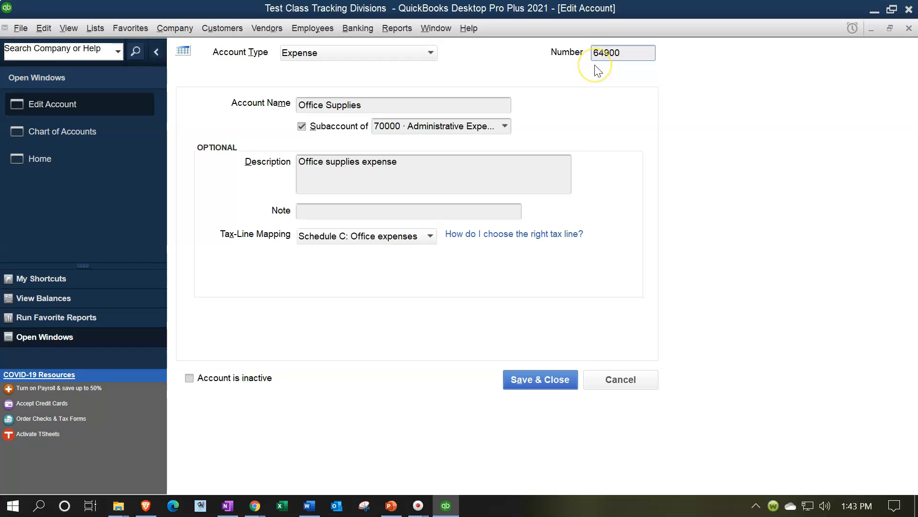
click(533, 381)
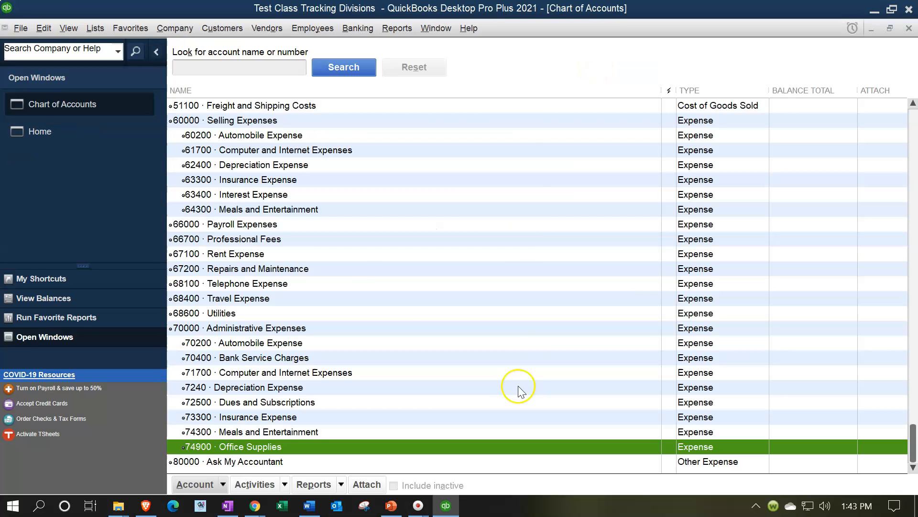
Edit the 66000 · Payroll Expenses account to make it a subaccount of 60000 · Selling Expenses, and save it.
click(258, 224)
right_click(257, 222)
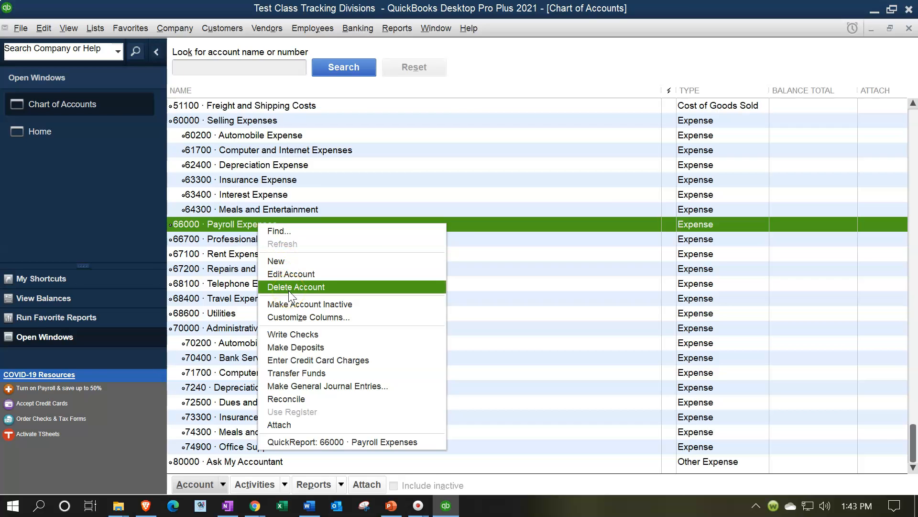
click(290, 273)
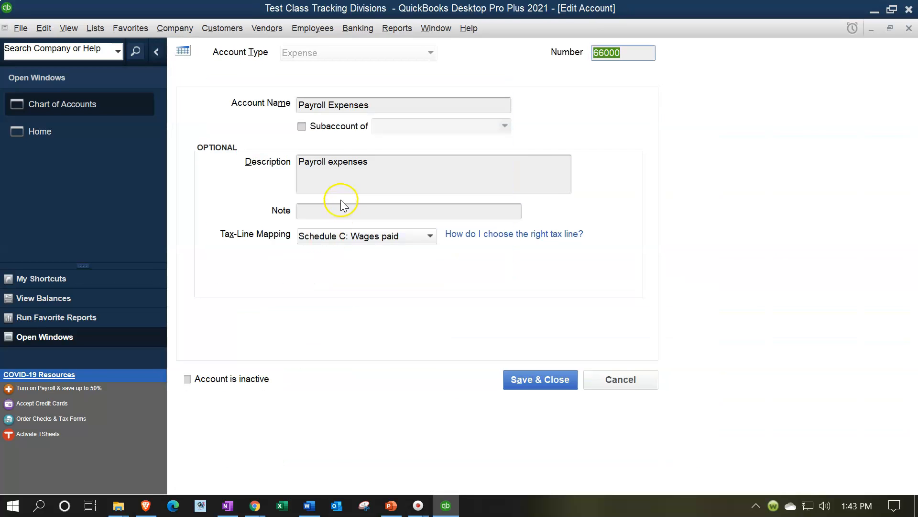
key(Tab)
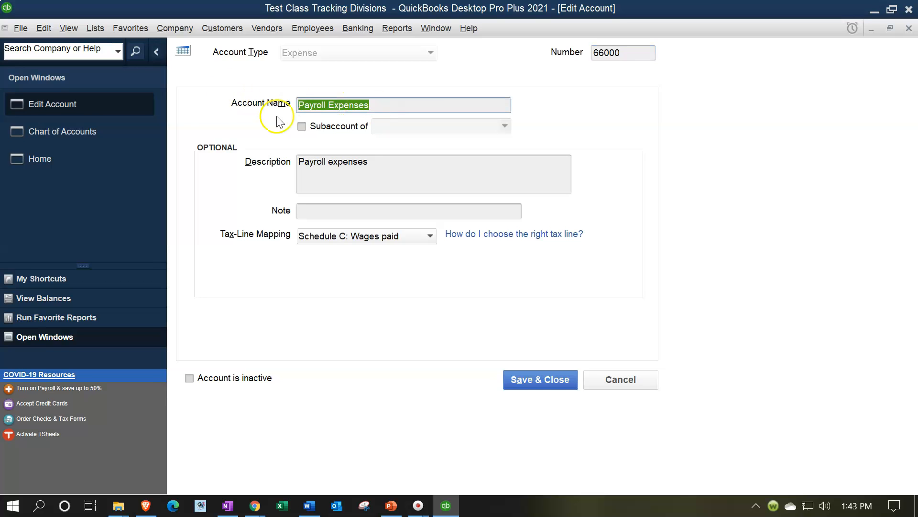
click(302, 126)
click(424, 133)
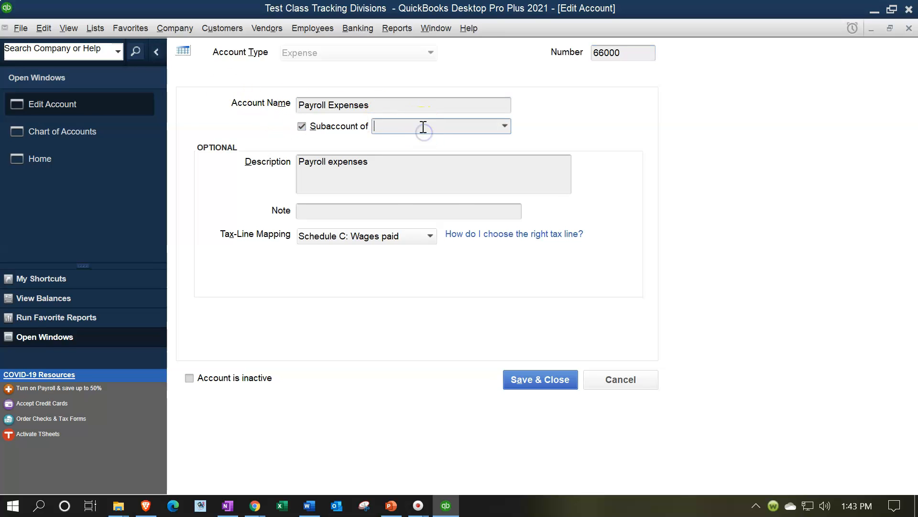
text(60000 · Selling Expenses)
key(Tab)
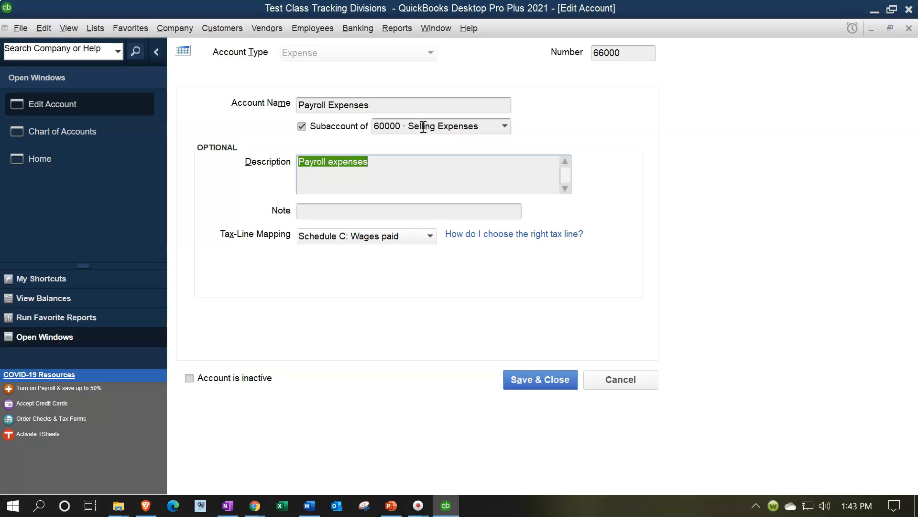
click(541, 381)
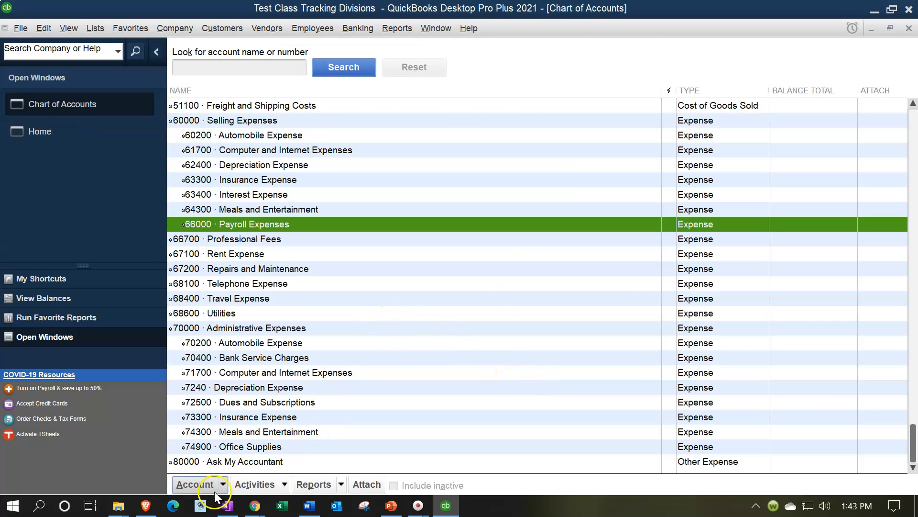
Start a new account of the Expense type with number 760000 and the name Payroll Expenses.
click(222, 485)
click(232, 301)
click(230, 123)
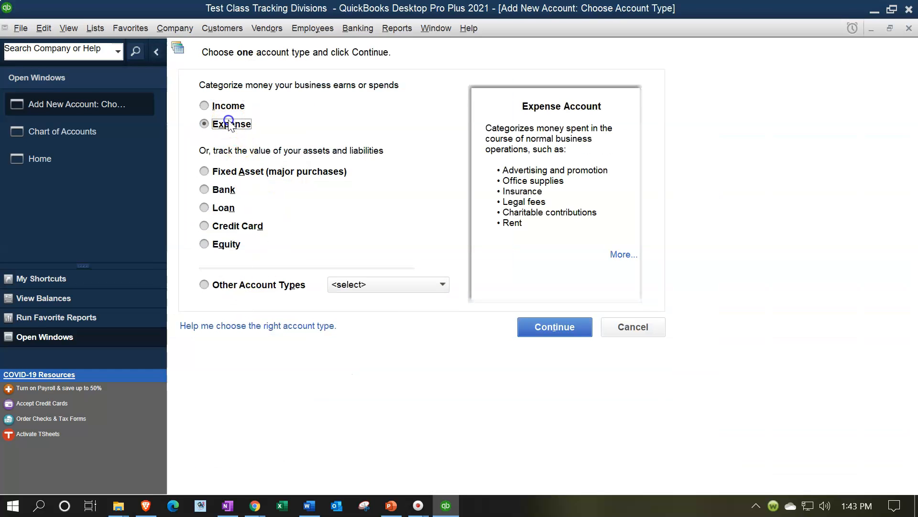
click(545, 326)
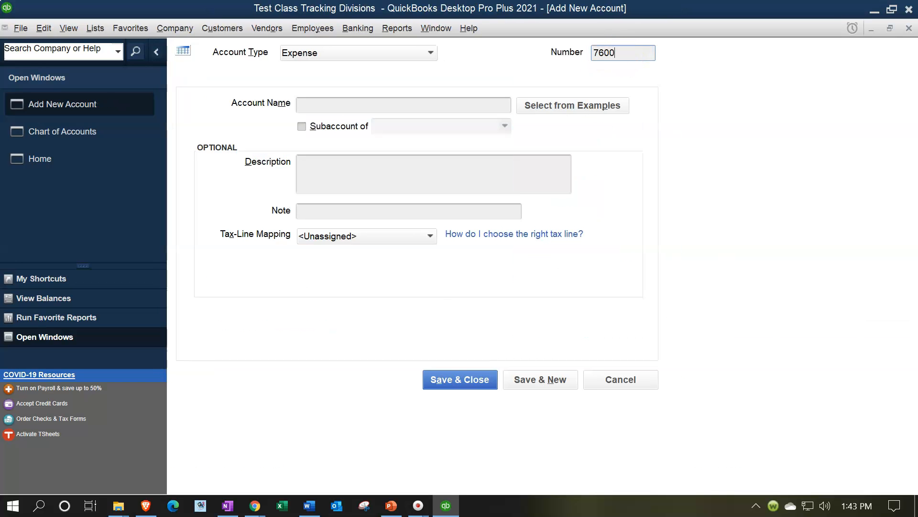
text(760000)
key(Tab)
text(Payroll Expenses)
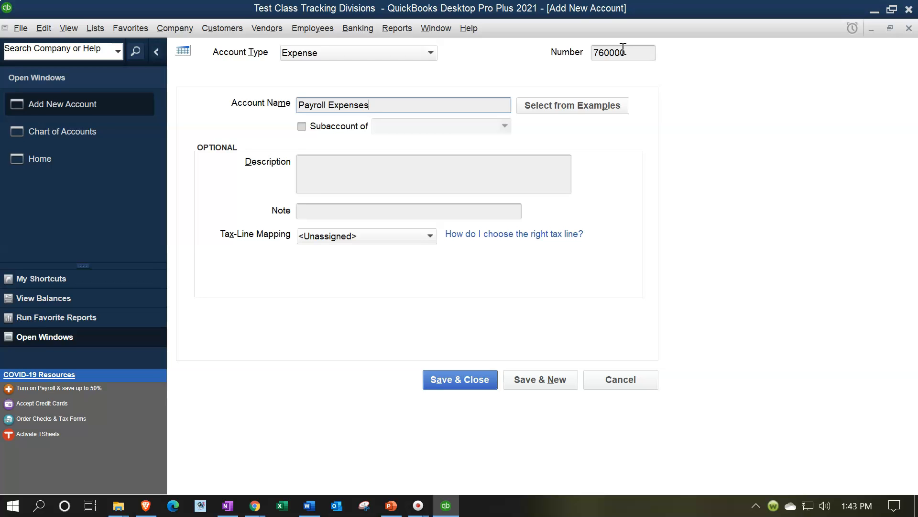
Make the new Payroll Expenses account a subaccount of 70000 · Administrative Expenses and save it.
click(302, 126)
click(396, 125)
text(7)
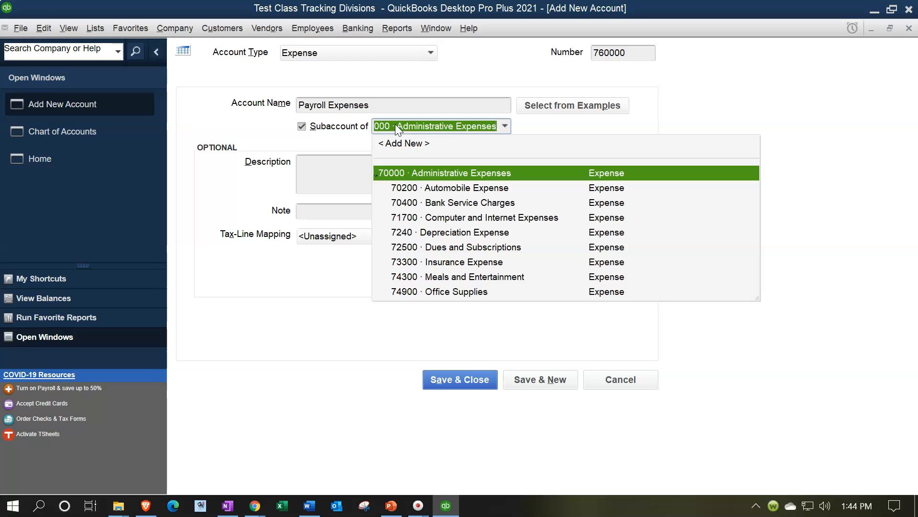
key(Tab)
click(479, 375)
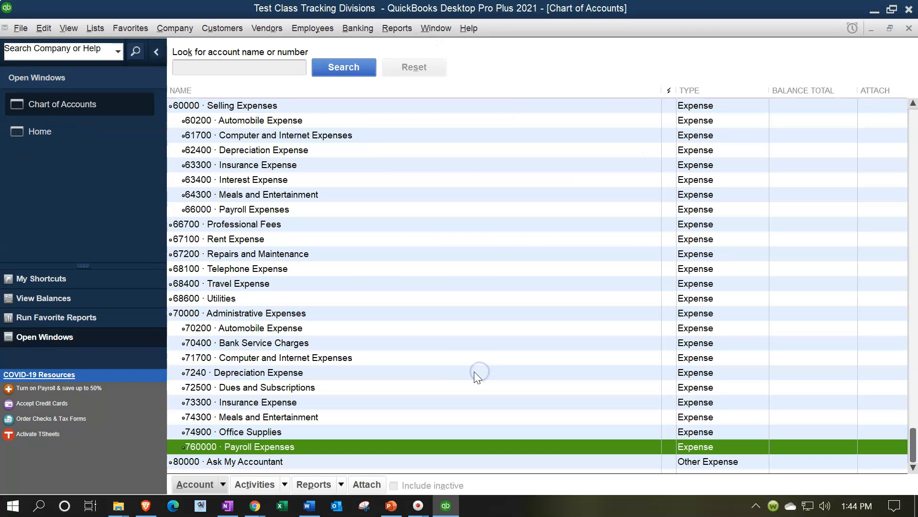
Edit the Professional Fees account to number 76700 as a subaccount of 70000 · Administrative Expenses, and save it.
click(254, 225)
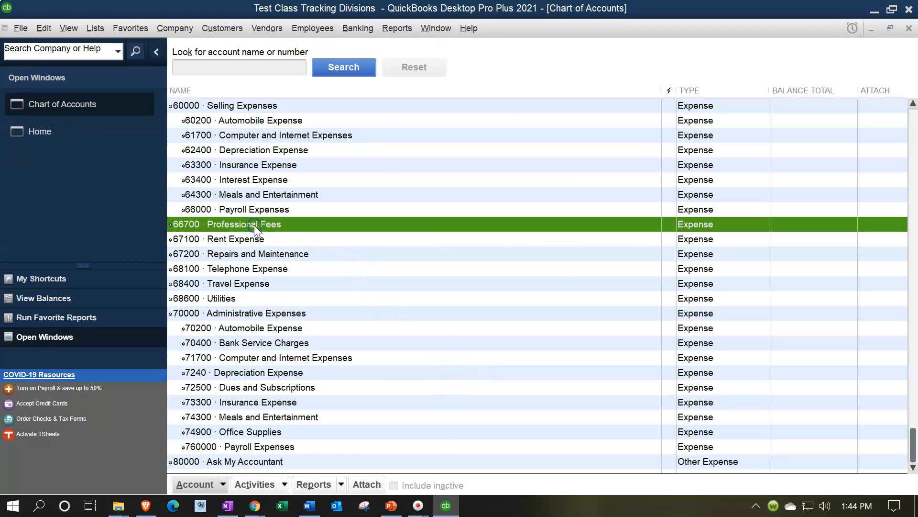
right_click(254, 225)
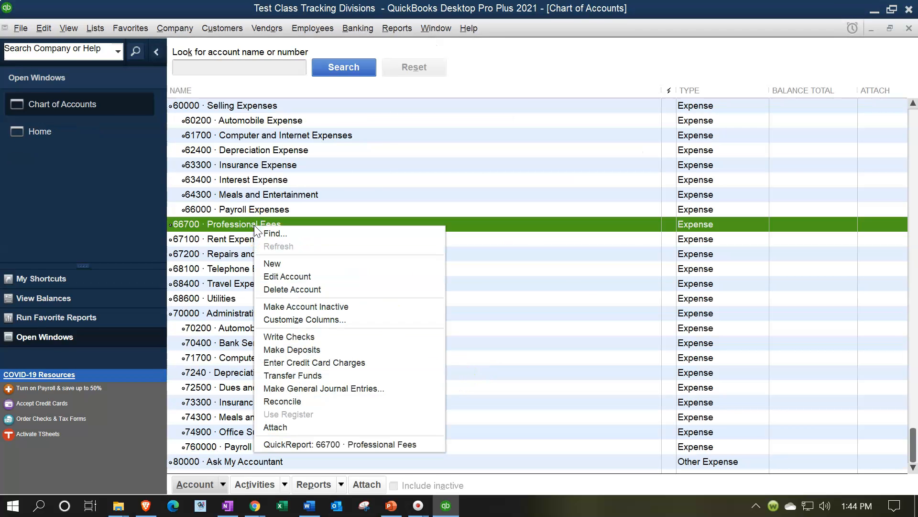
click(292, 276)
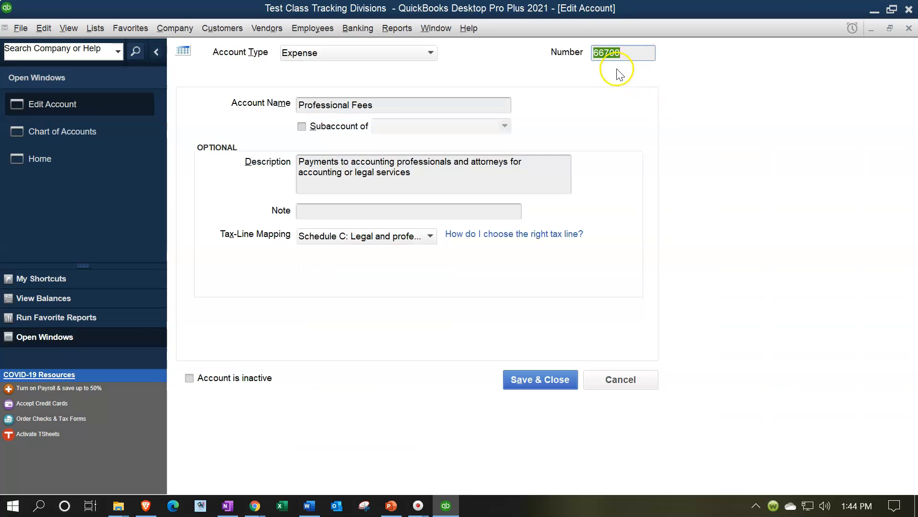
click(601, 53)
key(BackSpace)
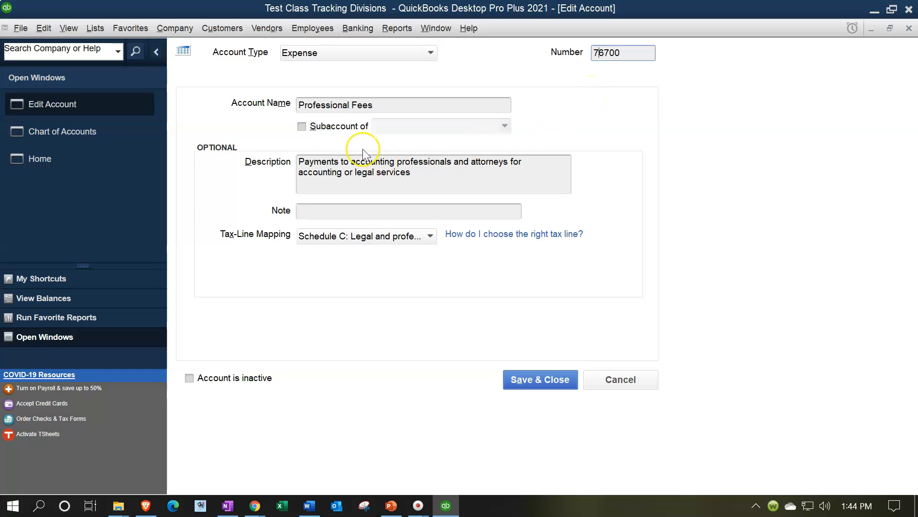
click(338, 127)
click(410, 126)
text(70000 · Administrative Expe...)
key(Tab)
click(520, 381)
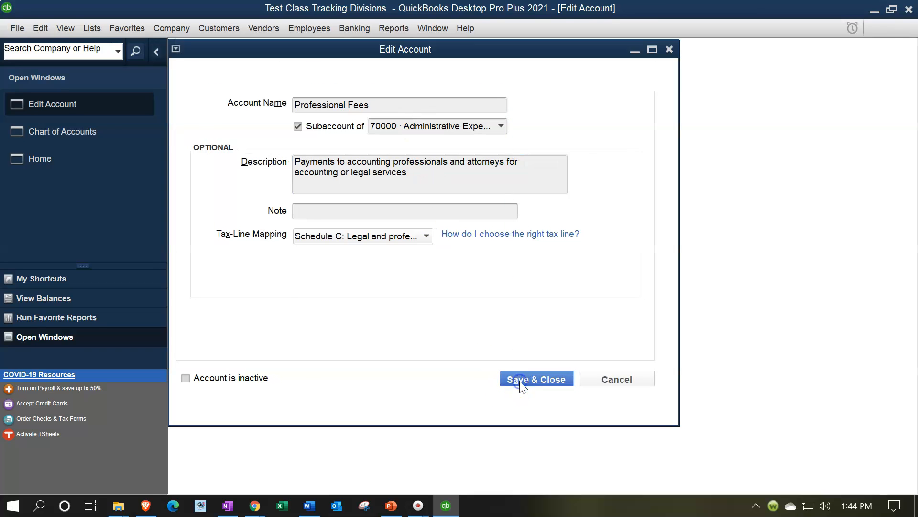
Make the 67100 · Rent Expense account a subaccount of 60000 · Selling Expenses, copying its account name before saving it.
click(259, 223)
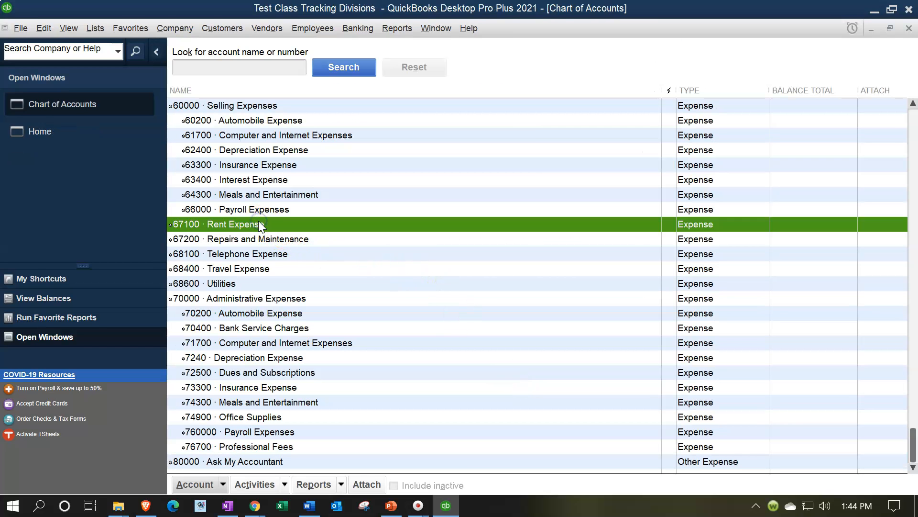
right_click(262, 224)
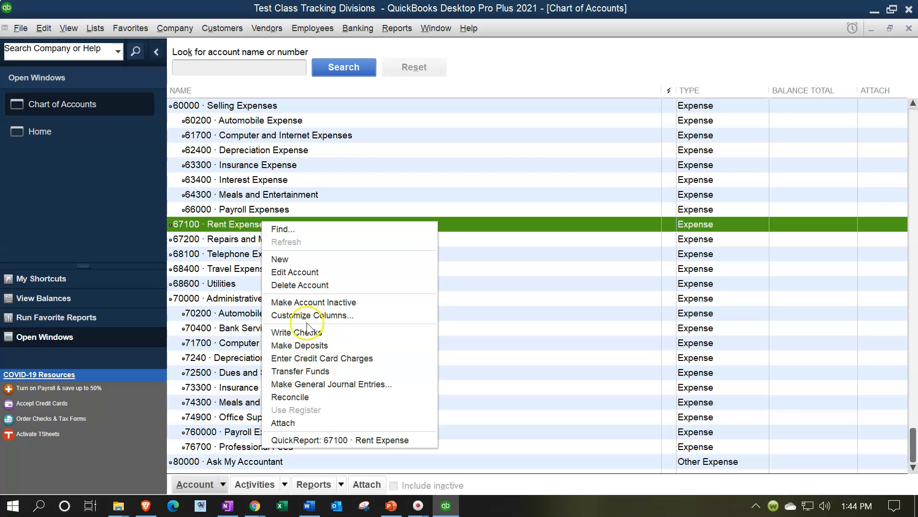
click(306, 272)
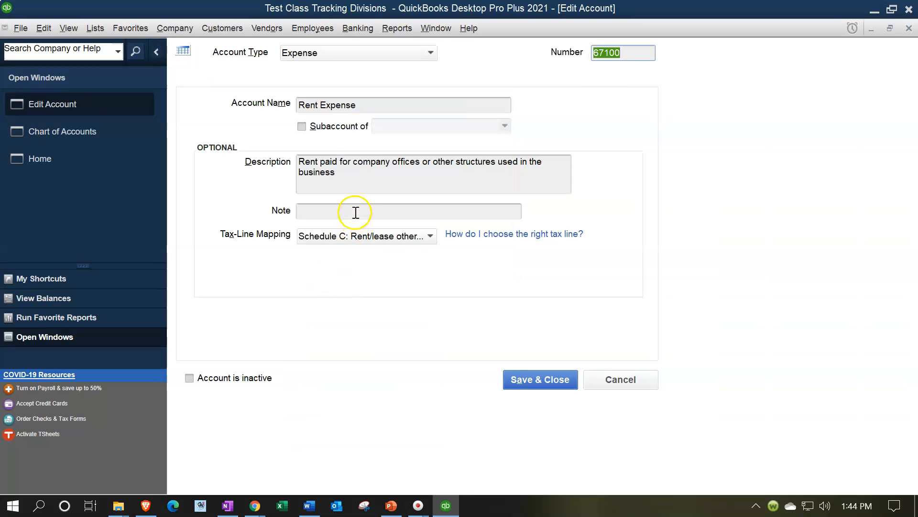
click(302, 126)
click(403, 129)
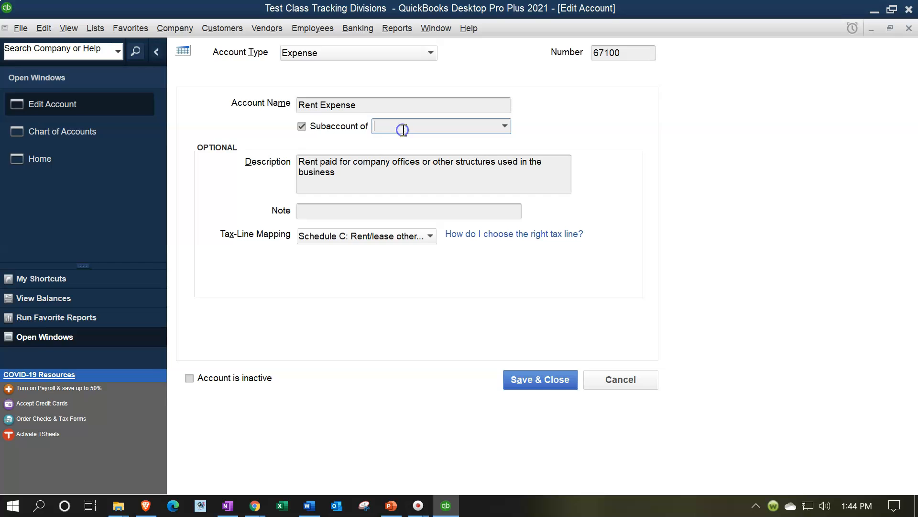
text(60000 · Selling Expenses)
key(Tab)
key(Tab)
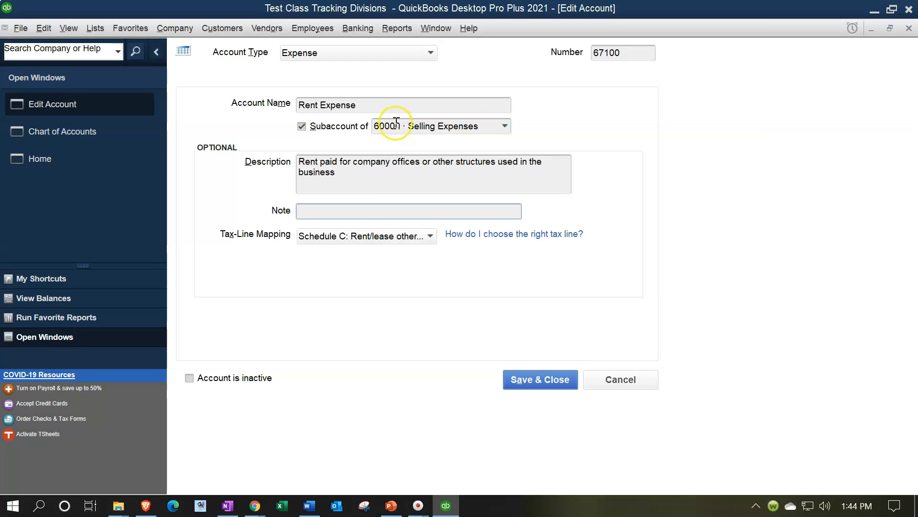
click(372, 104)
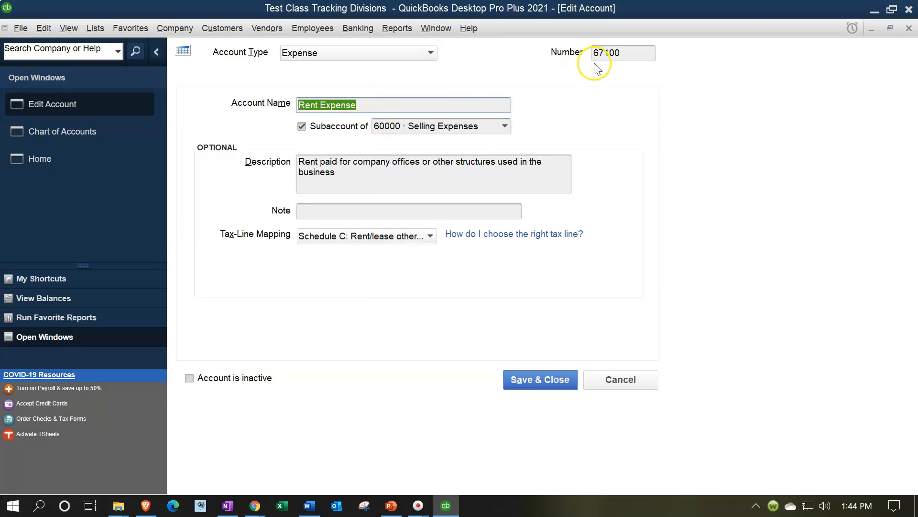
click(556, 378)
Start a new account of the Expense type with number 77100 and the name Rent Expense.
click(221, 486)
click(196, 240)
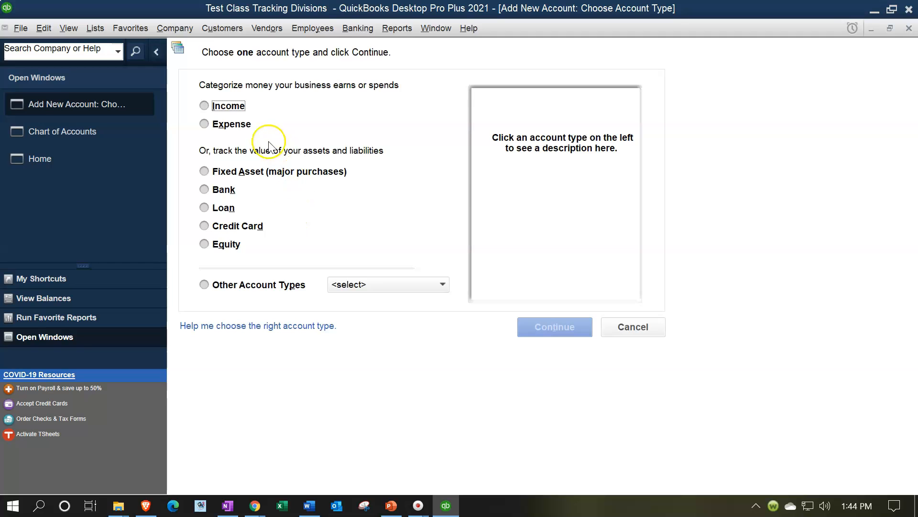
click(225, 123)
click(540, 327)
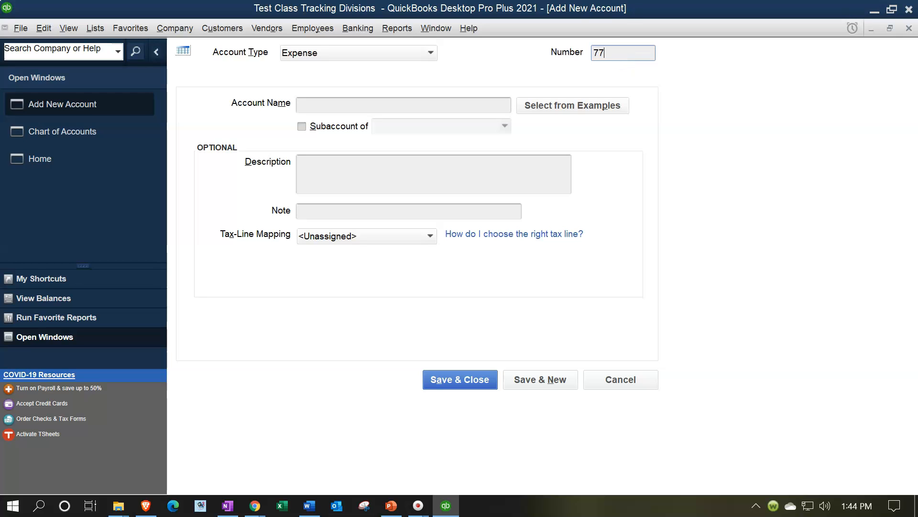
text(77100)
key(Tab)
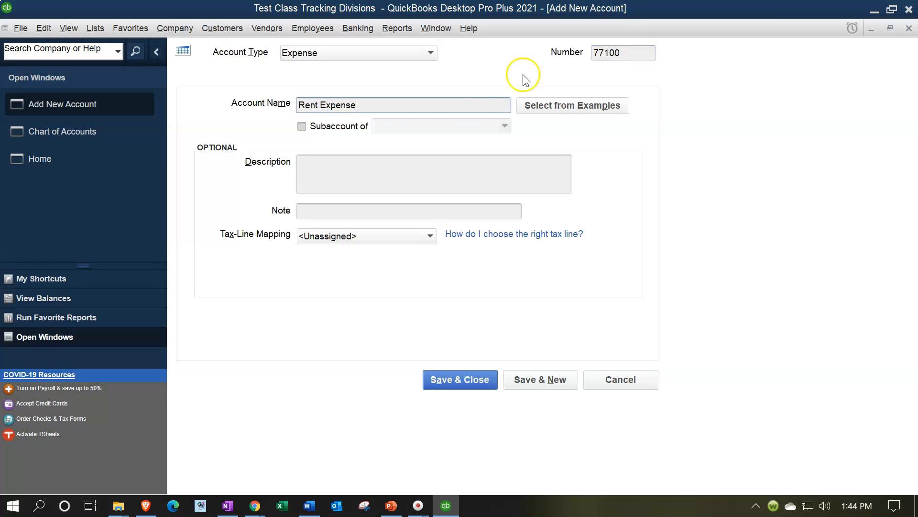
Make the new Rent Expense account a subaccount of 70000 · Administrative Expenses and save it.
click(325, 127)
click(392, 125)
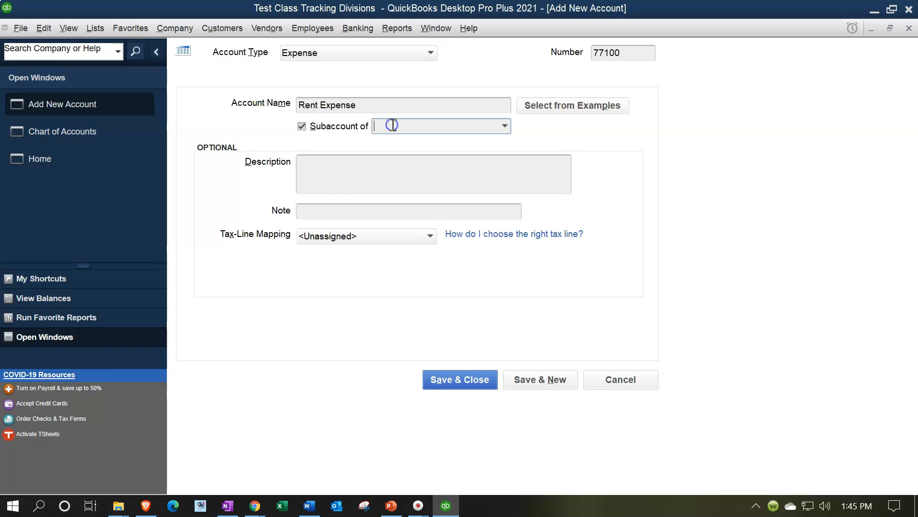
text(7)
key(Tab)
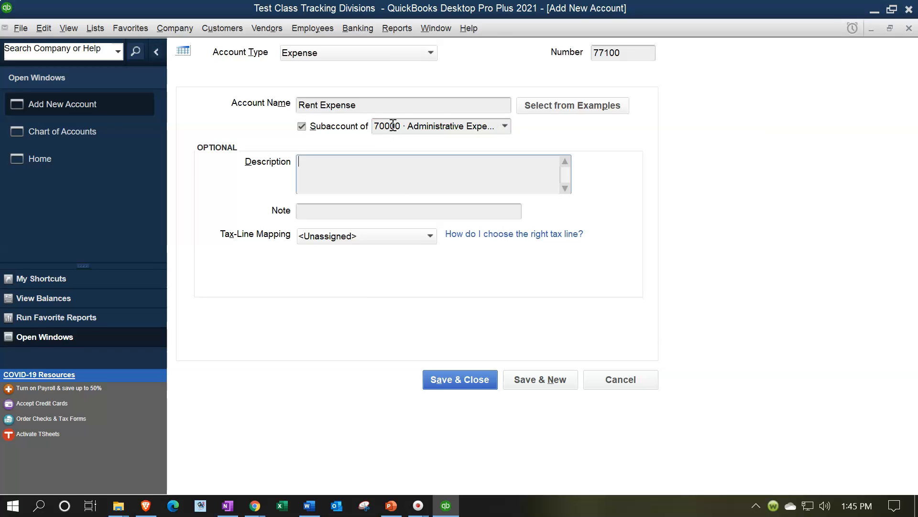
click(462, 380)
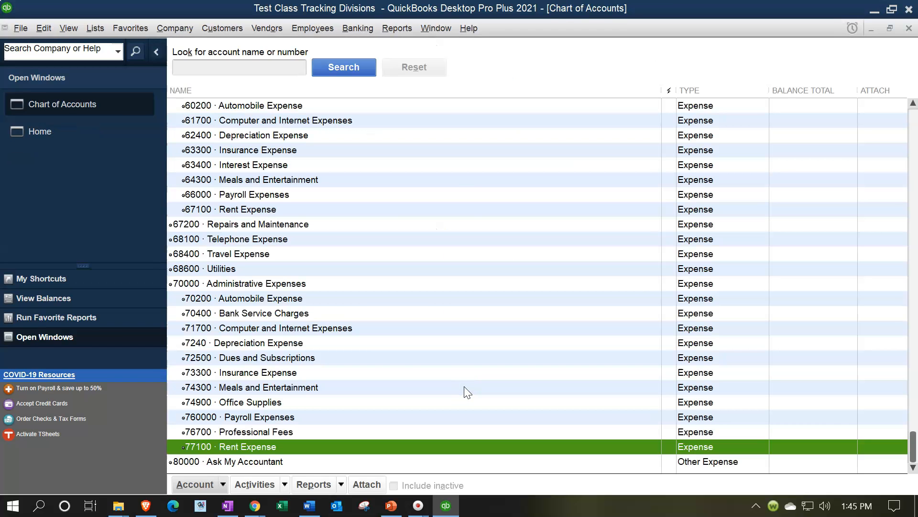
Edit the 67200 · Repairs and Maintenance account to be a subaccount of 60000 · Selling Expenses, and save it.
click(266, 227)
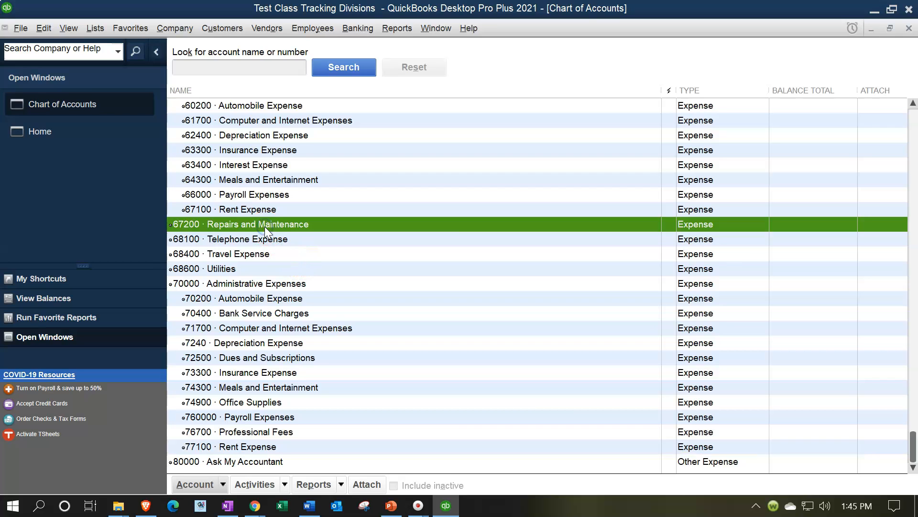
right_click(265, 225)
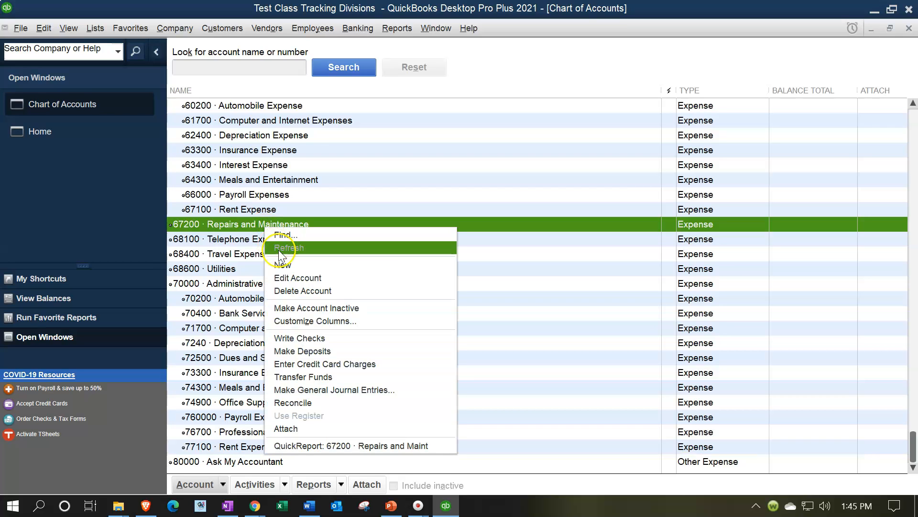
click(294, 278)
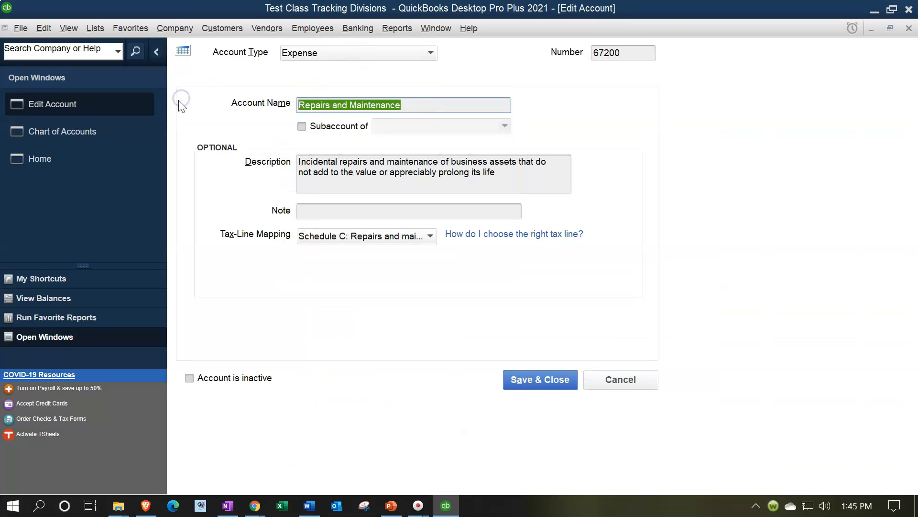
click(330, 129)
click(385, 130)
text(6)
key(Tab)
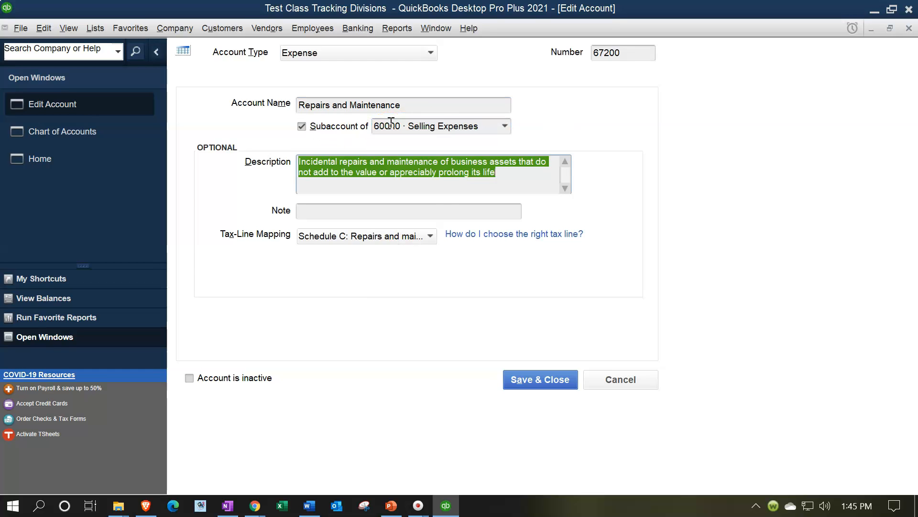
click(531, 381)
Start a new account of the Expense type with number 77200 and the name Repairs and Maintenance.
click(196, 483)
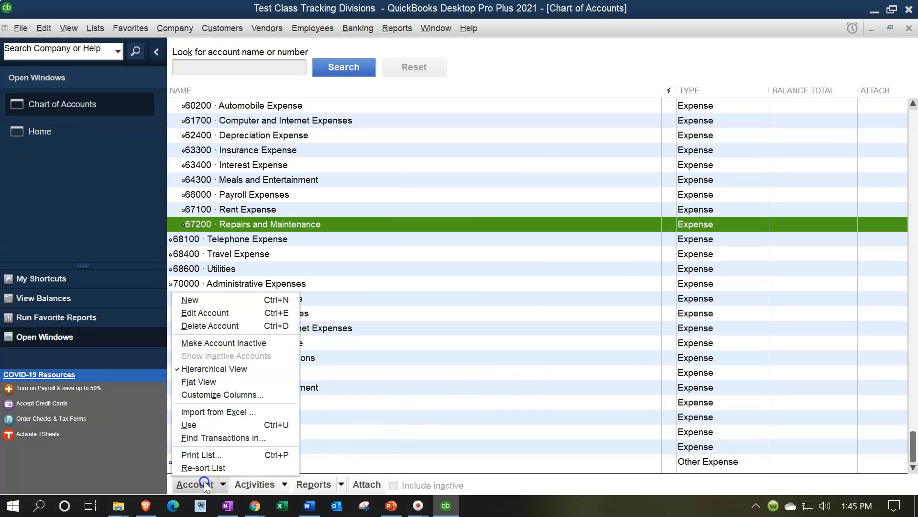
click(210, 302)
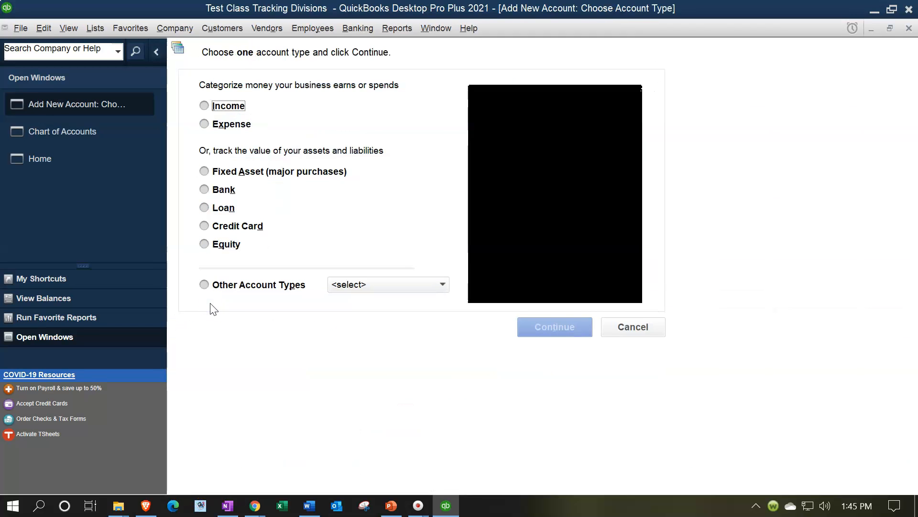
click(222, 129)
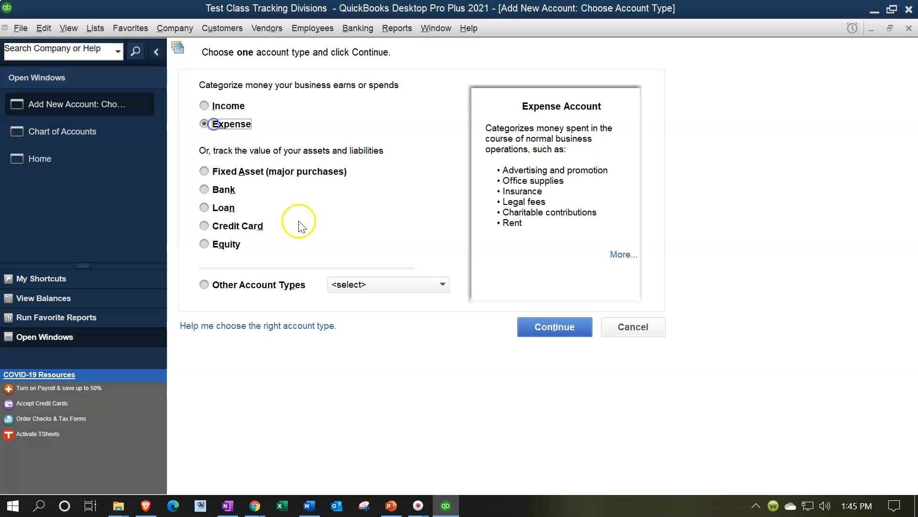
click(532, 326)
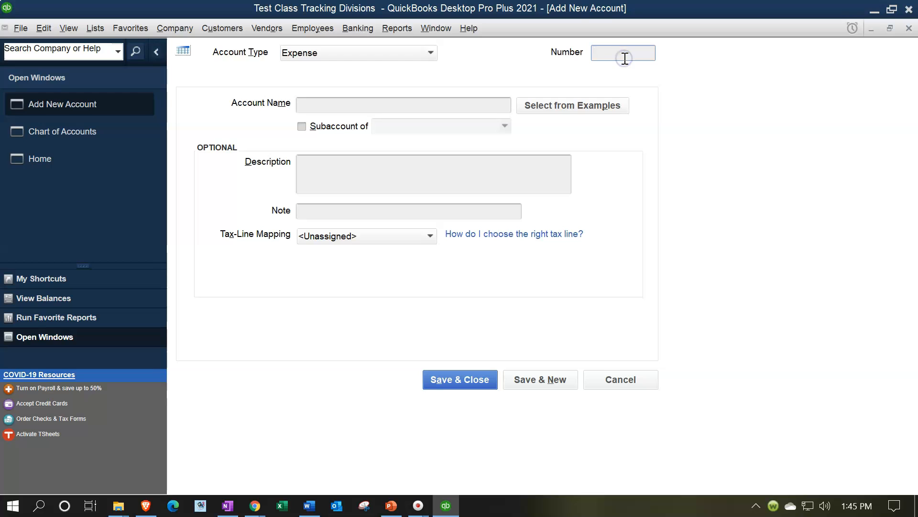
key(Tab)
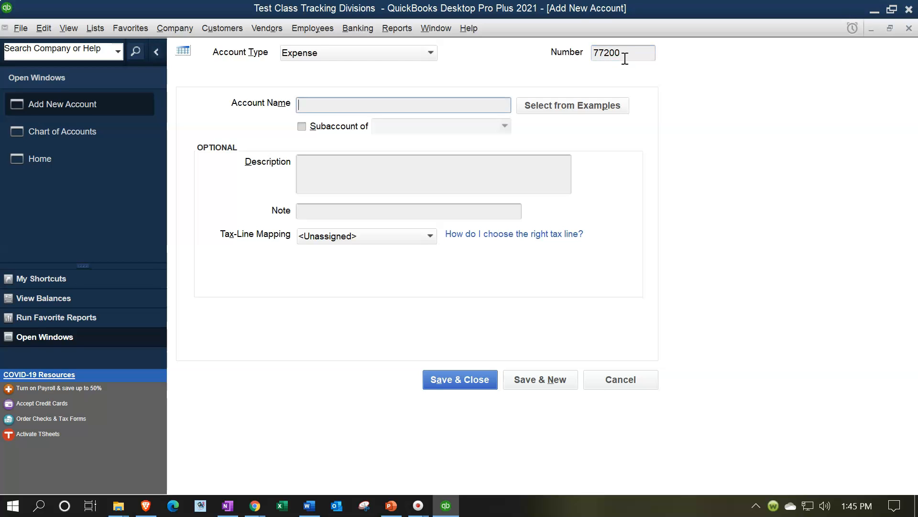
text(Repairs and Maintenance)
Make the new Repairs and Maintenance account a subaccount of 70000 · Administrative Expenses and save it.
click(311, 124)
click(374, 127)
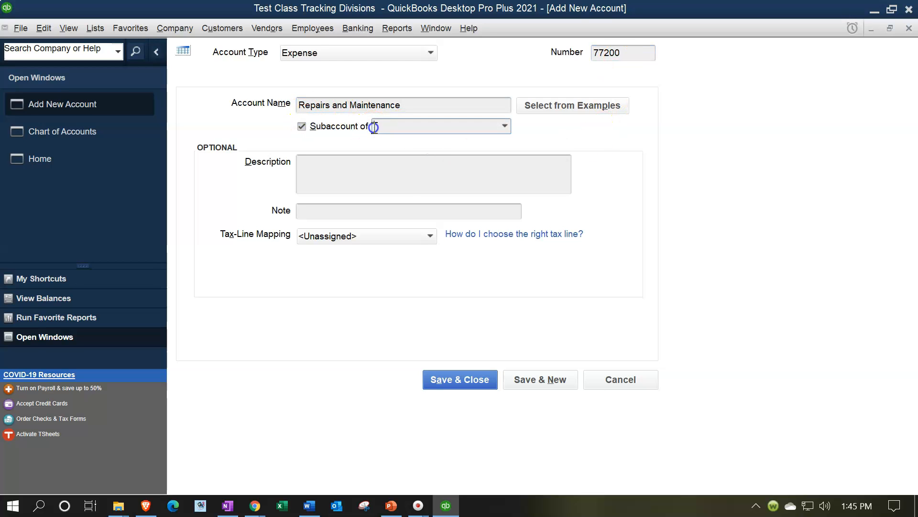
key(Tab)
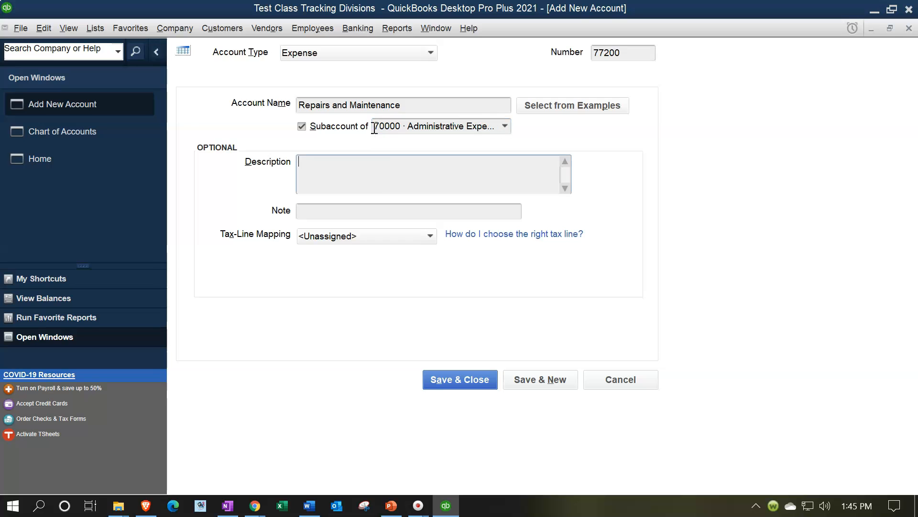
click(471, 381)
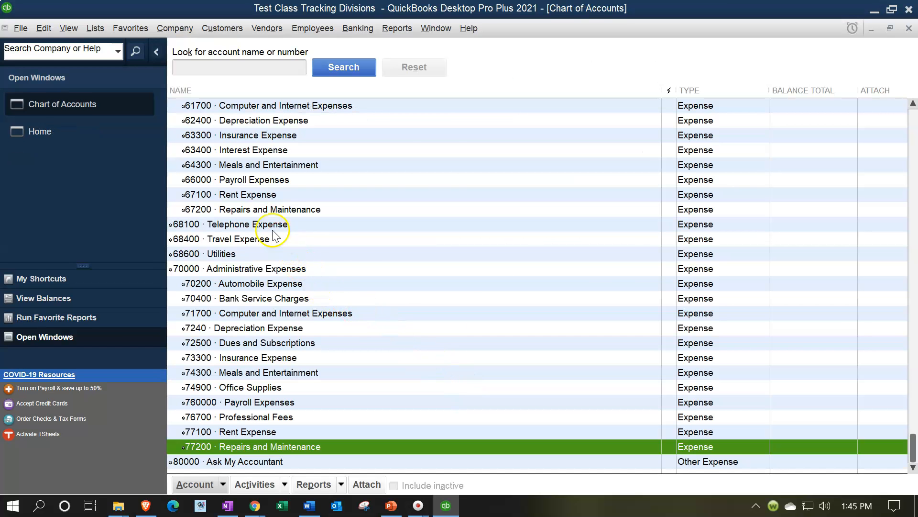
Copy the account name of 68100 · Telephone Expense, make the account a subaccount of 60000 · Selling Expenses, and save it.
click(268, 225)
right_click(268, 227)
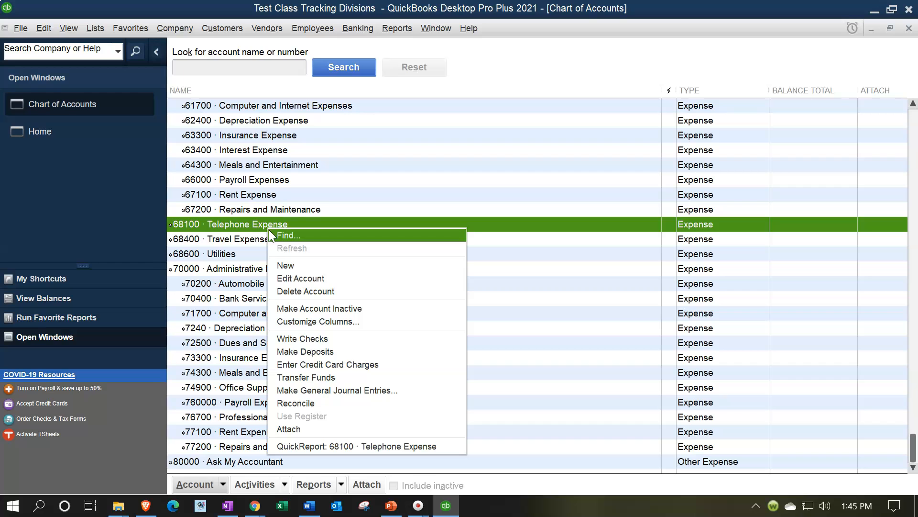
click(302, 277)
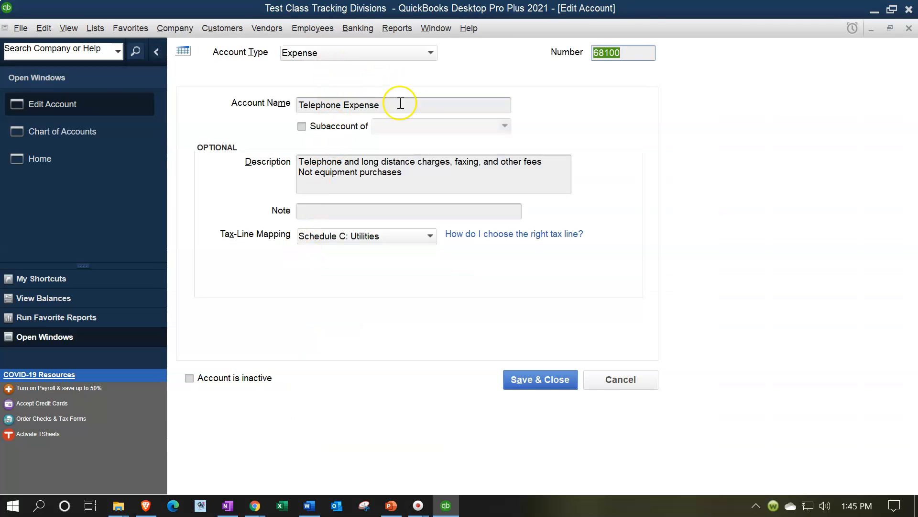
drag(399, 100, 123, 99)
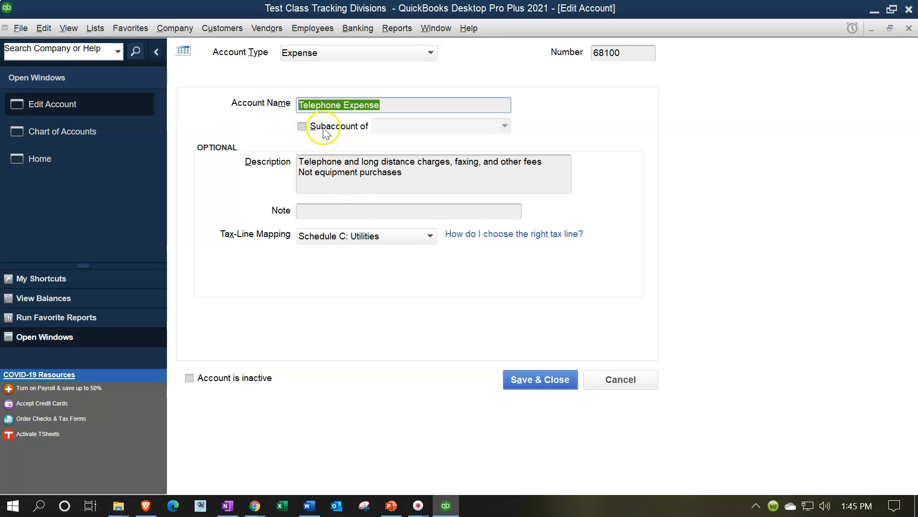
click(407, 125)
text(60000 · Selling Expenses)
key(Tab)
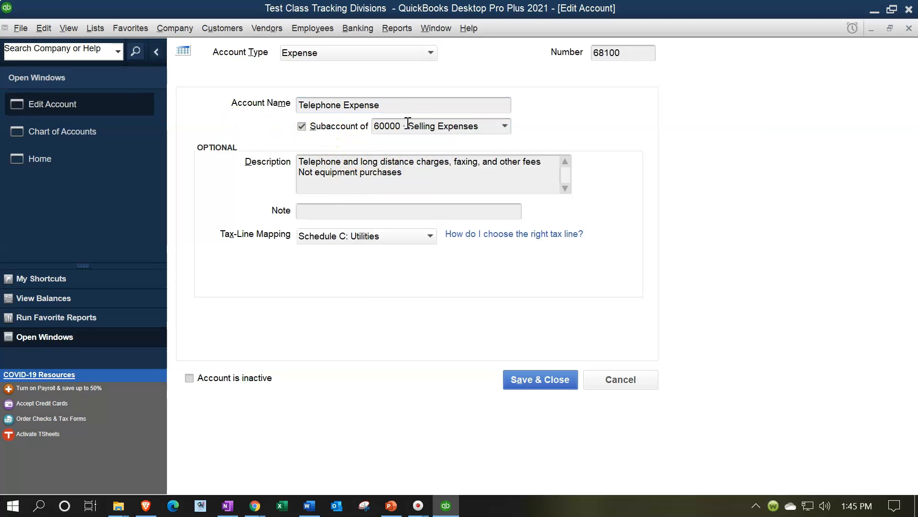
click(543, 378)
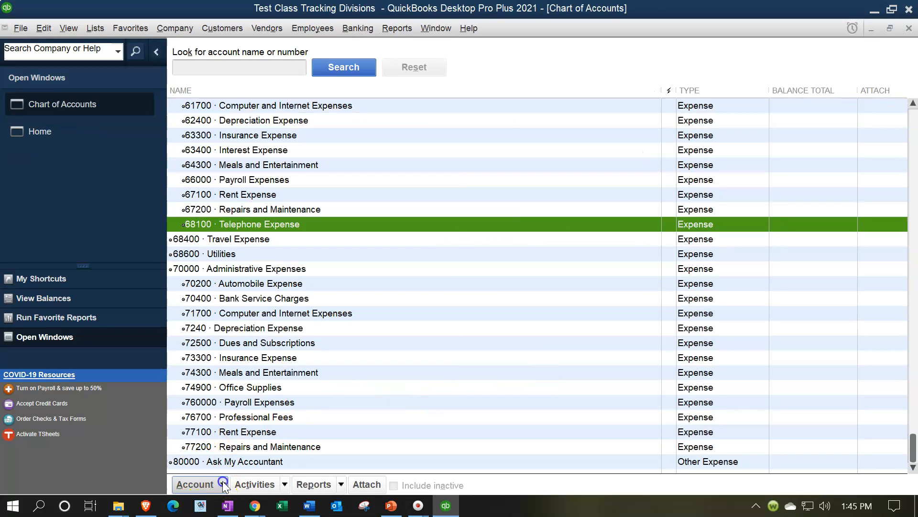
Start a new account of the Expense type with number 78100 and the name Telephone Expense.
click(195, 485)
click(200, 301)
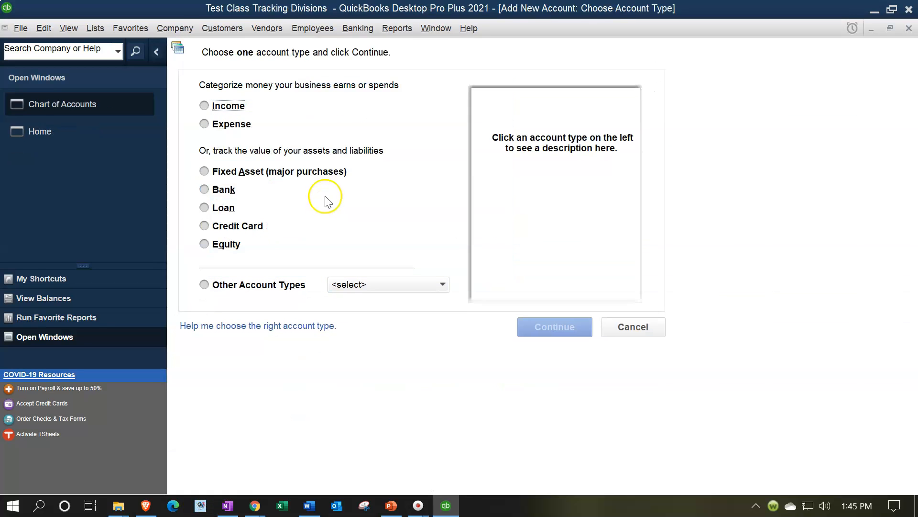
click(204, 124)
click(555, 327)
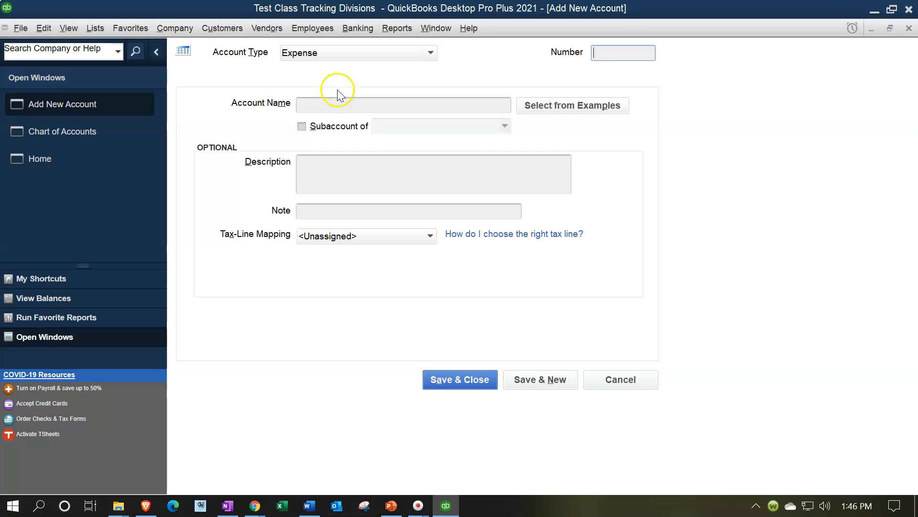
text(78100)
key(Tab)
text(Telephone Expense)
Make the new Telephone Expense account a subaccount of 70000 · Administrative Expenses and save it.
click(301, 126)
click(391, 126)
text(7)
key(Tab)
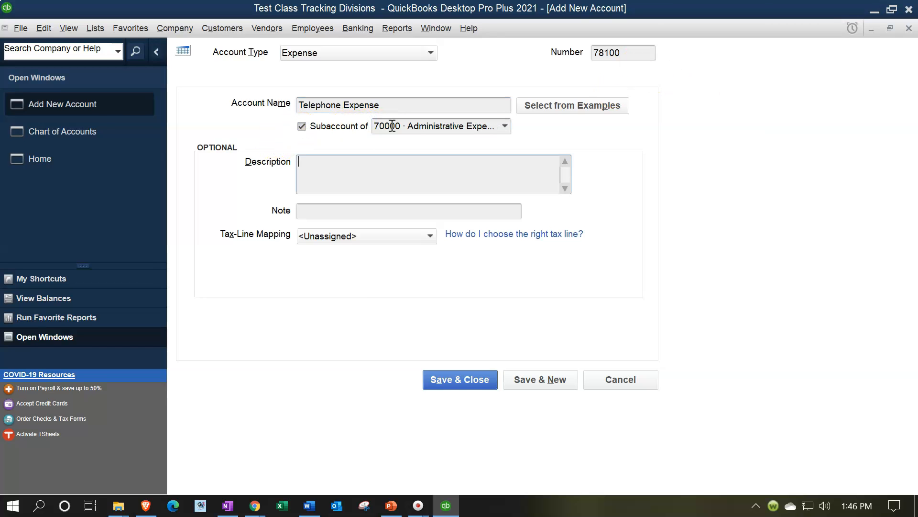
click(464, 383)
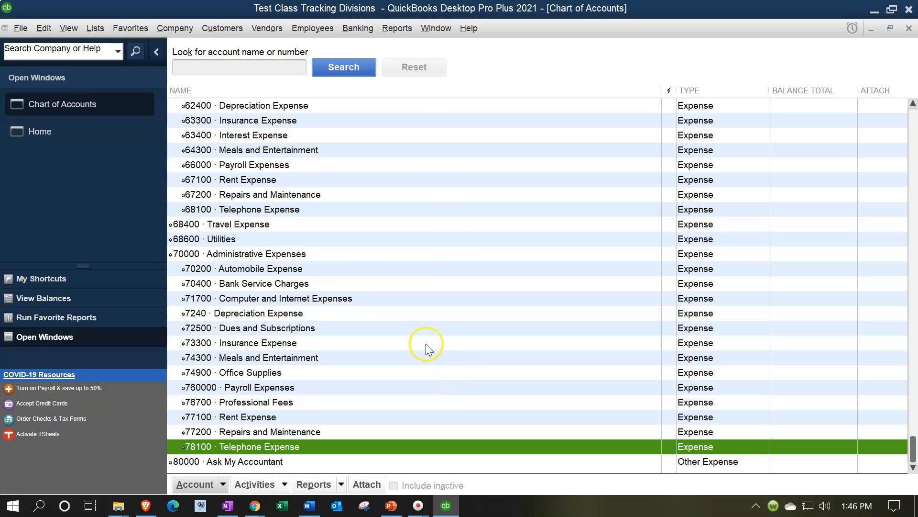
Delete the 68400 · Travel Expense account from the chart of accounts.
click(264, 224)
right_click(264, 223)
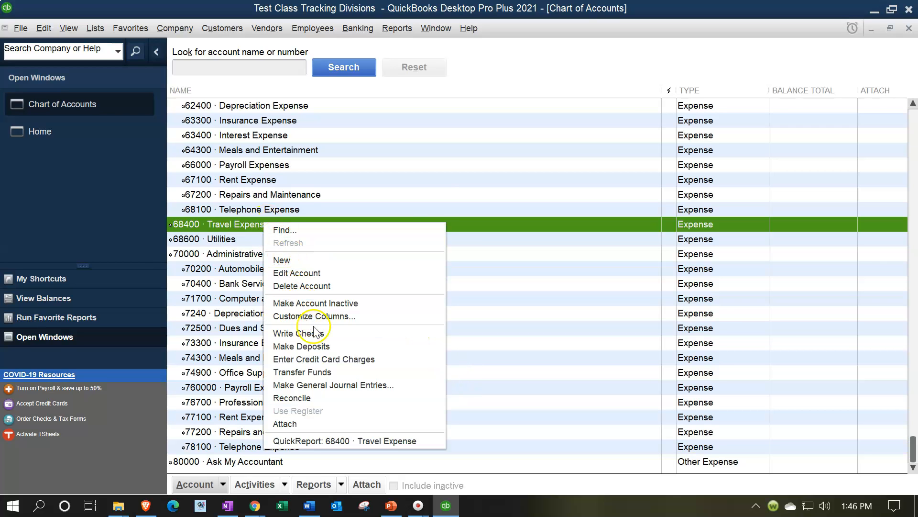
click(318, 286)
click(431, 156)
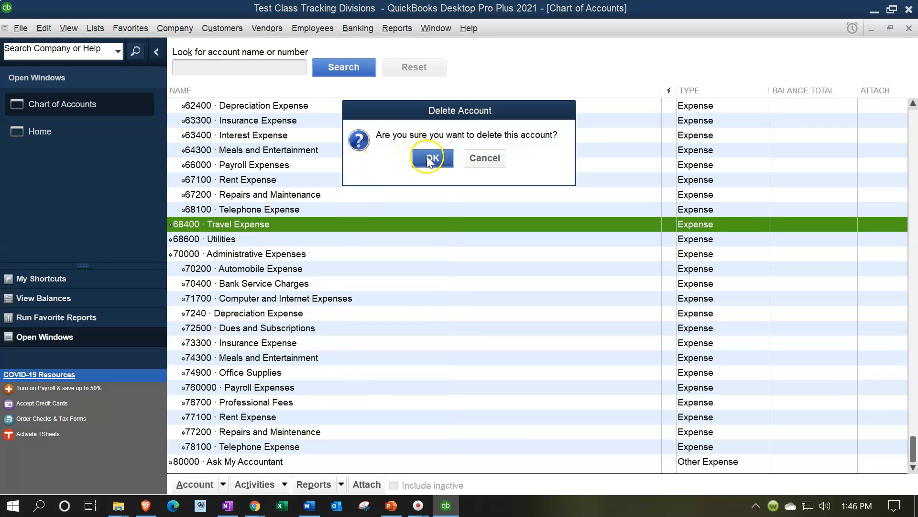
Make the 68600 · Utilities account a subaccount of 60000 · Selling Expenses, copying its account name before saving it.
right_click(255, 234)
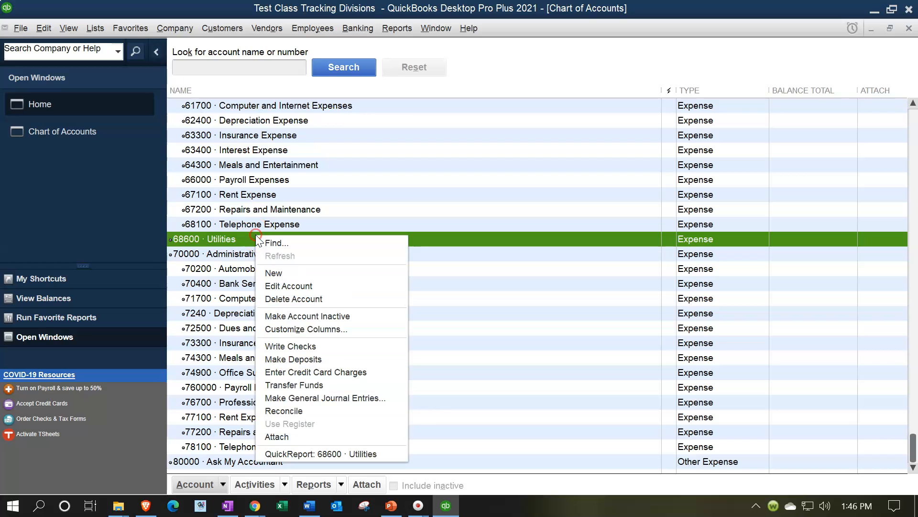
click(291, 286)
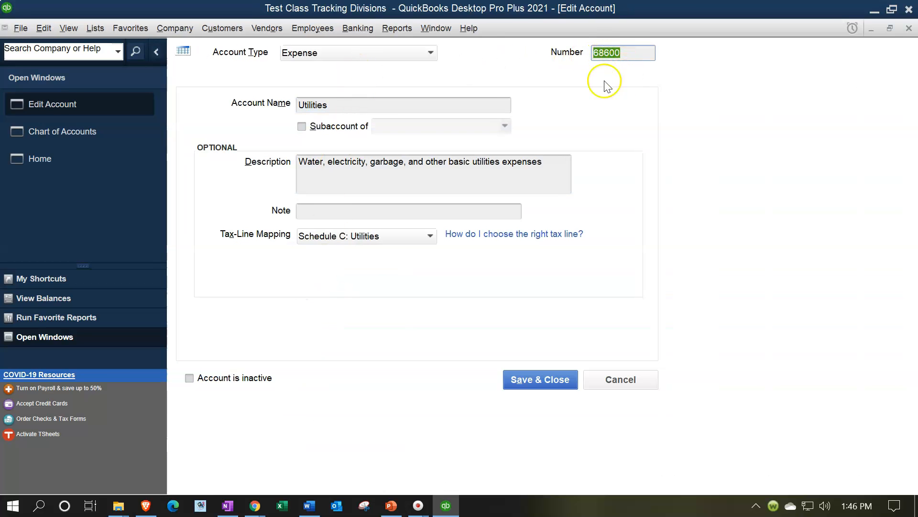
click(306, 126)
click(435, 130)
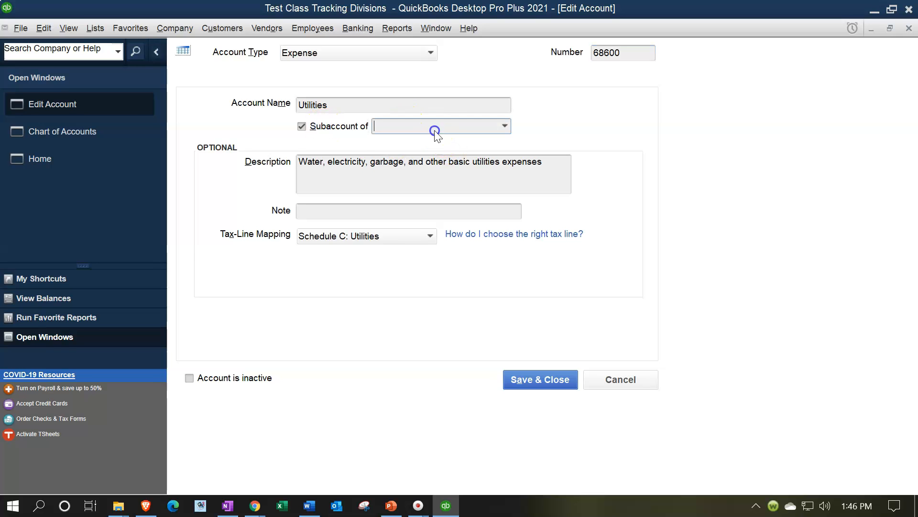
text(60000 · Selling Expenses)
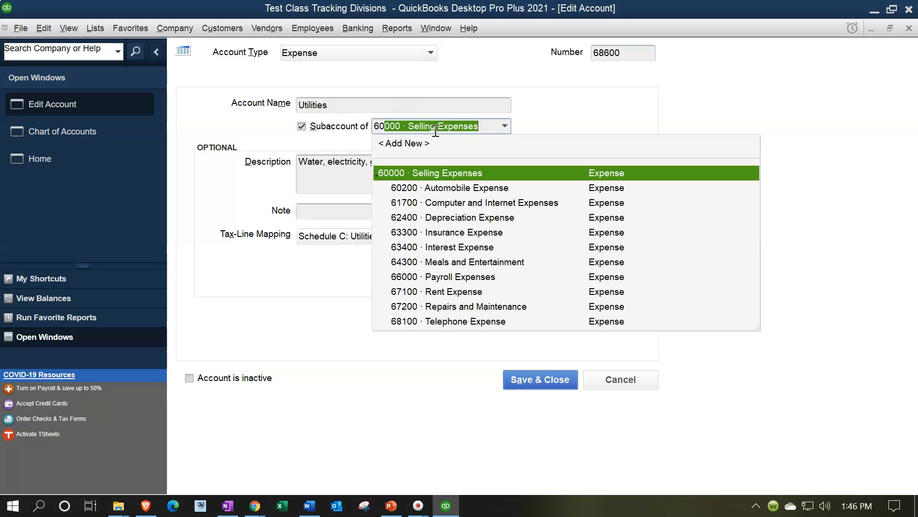
key(Tab)
drag(362, 104, 142, 94)
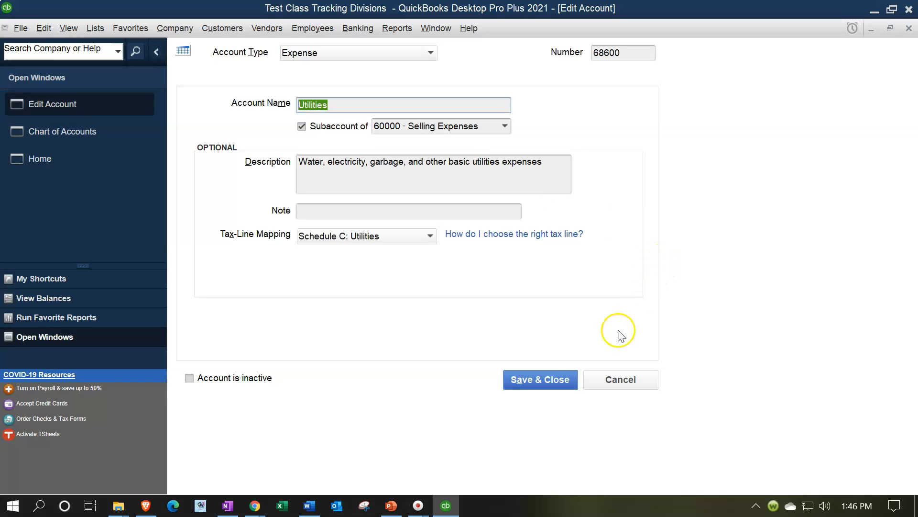
click(572, 380)
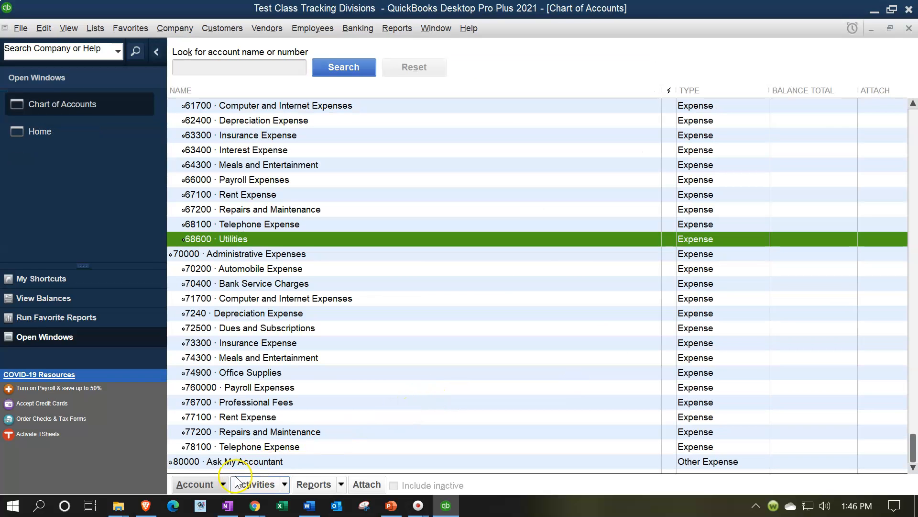
Start a new account of the Expense type with number 78600 and the name Utilities.
click(211, 484)
click(239, 299)
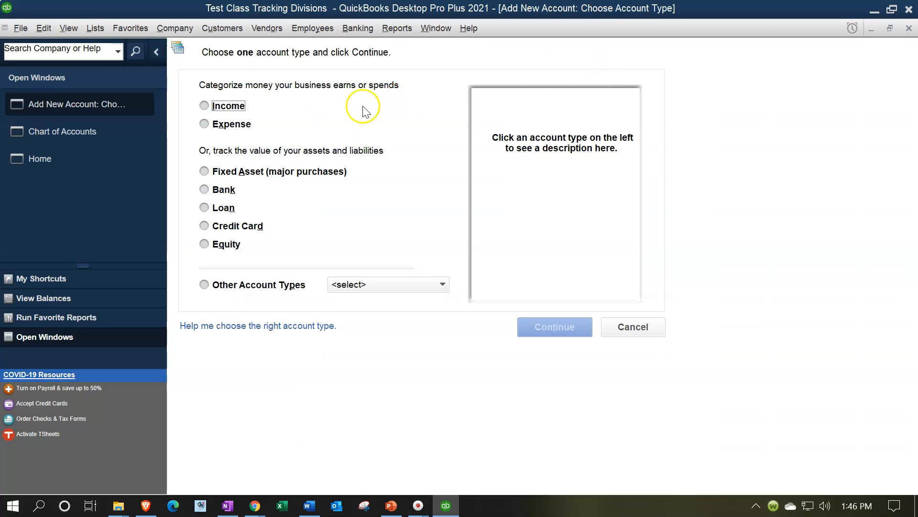
click(215, 124)
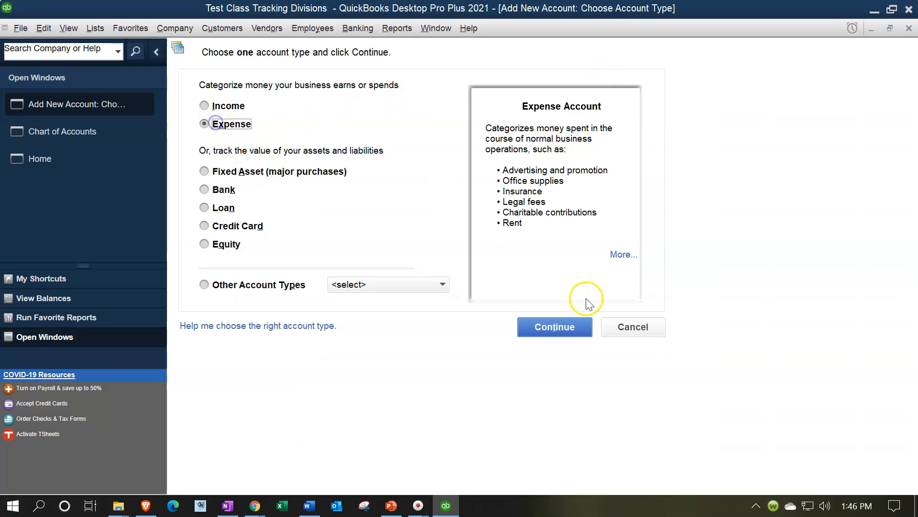
click(589, 328)
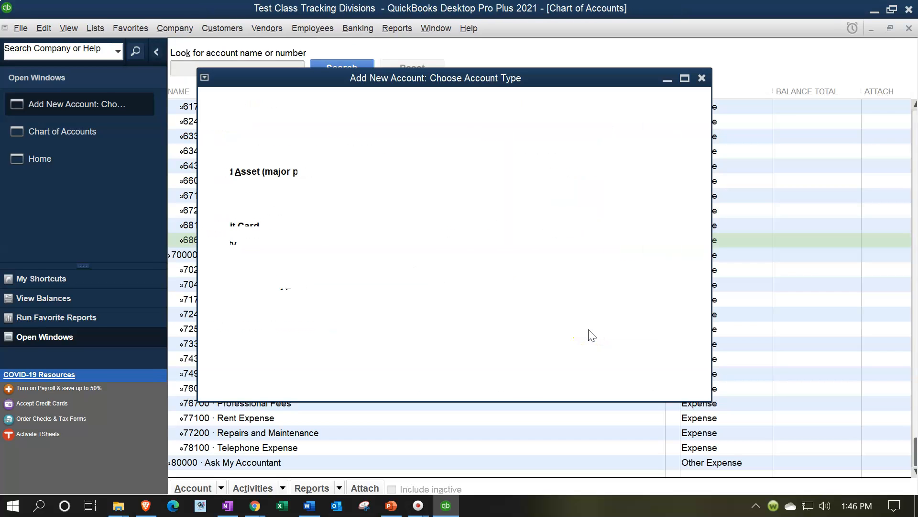
text(78600)
key(Tab)
Make the new Utilities account a subaccount of 70000 · Administrative Expenses and save it.
click(321, 126)
click(383, 126)
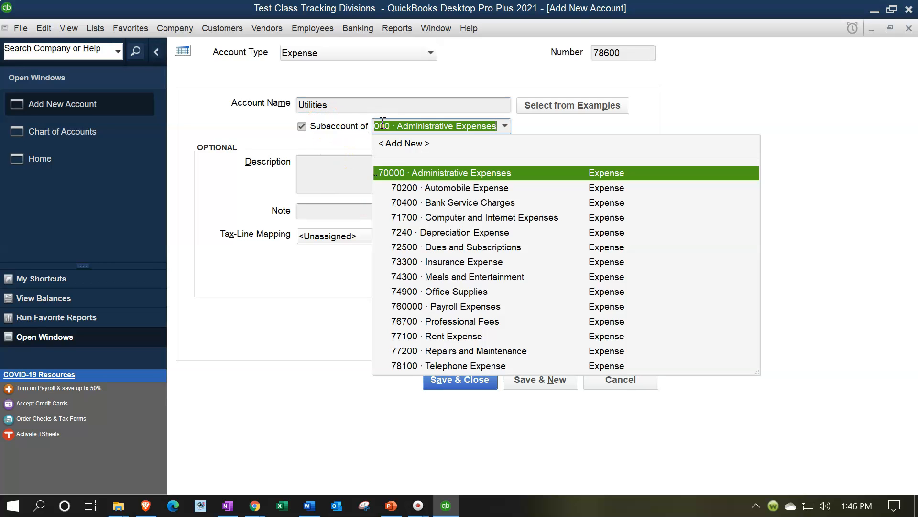
click(383, 126)
click(436, 383)
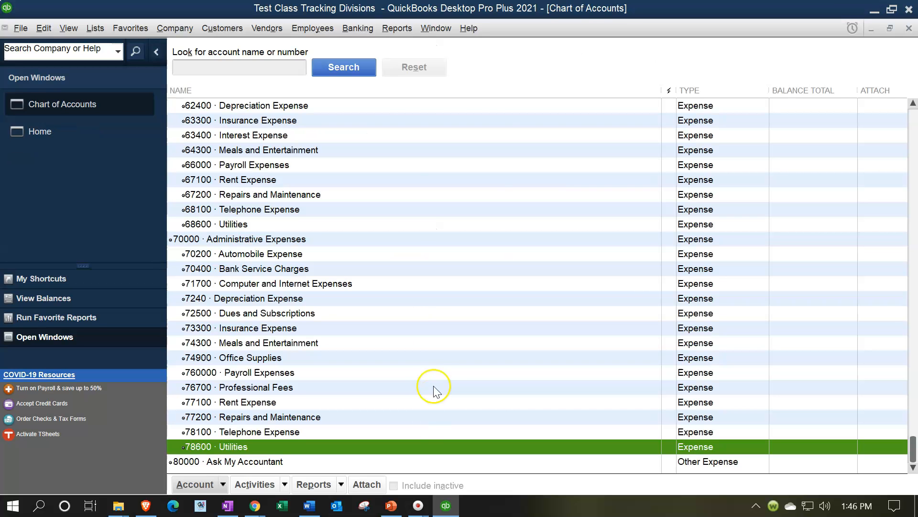
Start a new invoice from the home page and add Customer 1 as its new customer.
scroll(435, 385, up, 4)
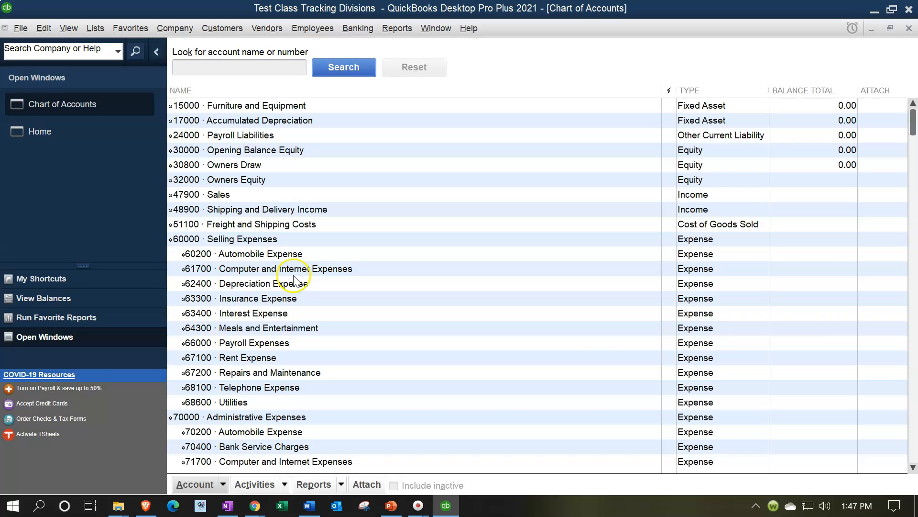
click(61, 137)
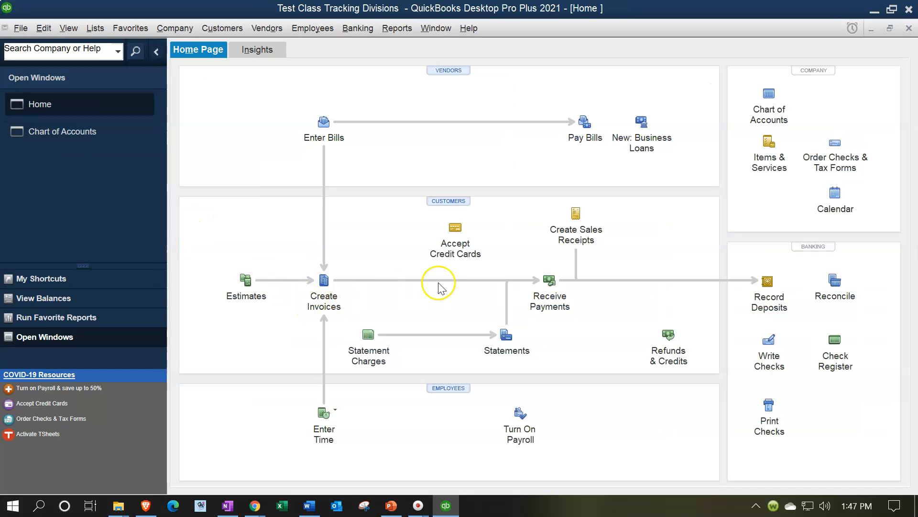
click(317, 282)
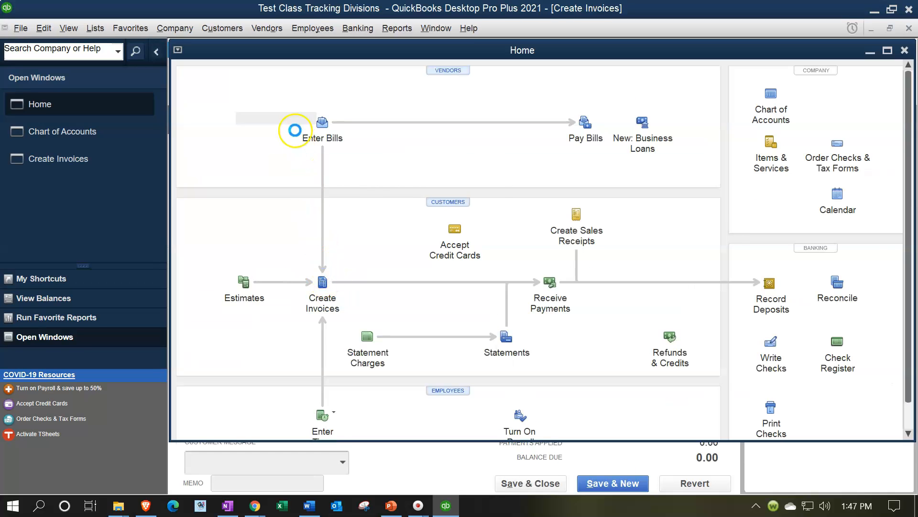
text(Cle)
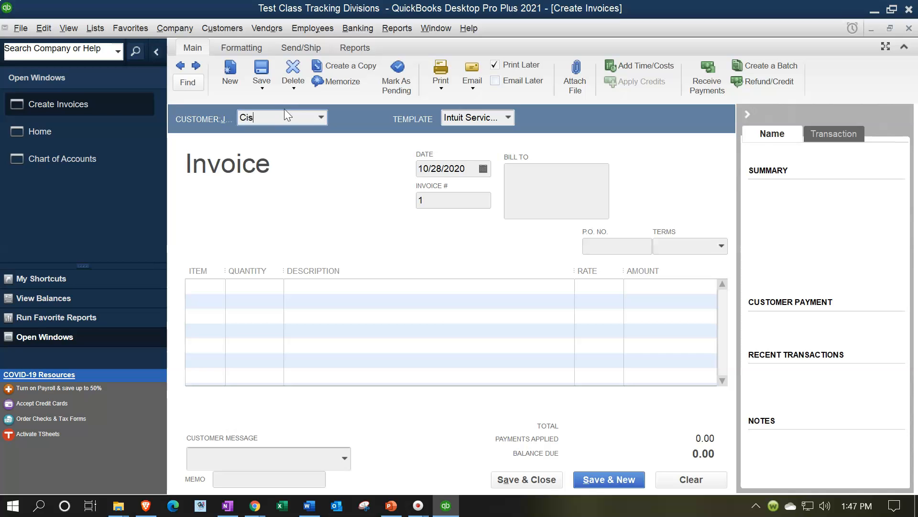
key(BackSpace)
key(BackSpace)
key(BackSpace)
text(Customer 1)
key(Tab)
key(Return)
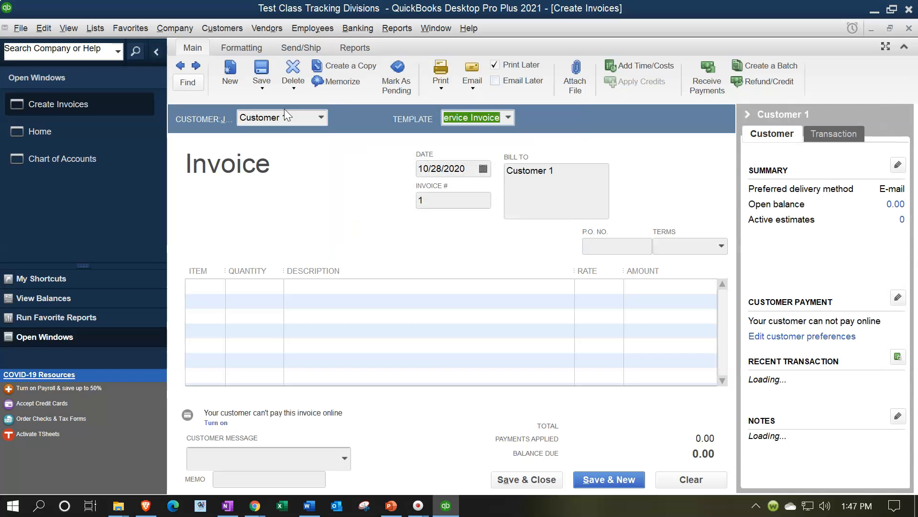
Date the invoice 01/15/2021 and collapse the customer details beside the form.
click(333, 205)
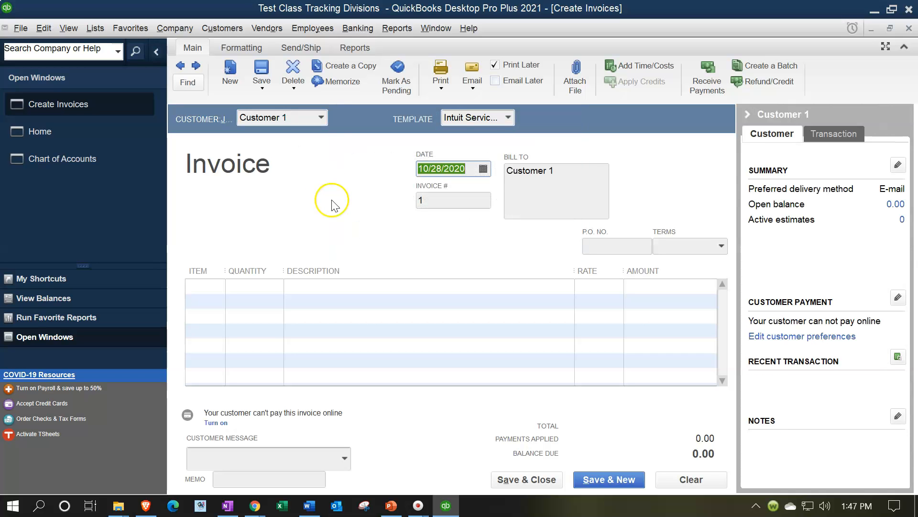
text(0115)
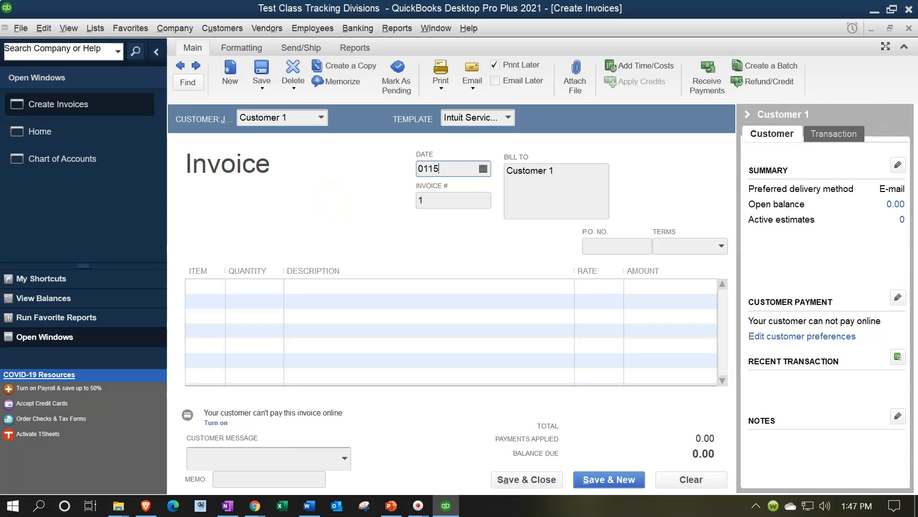
key(Tab)
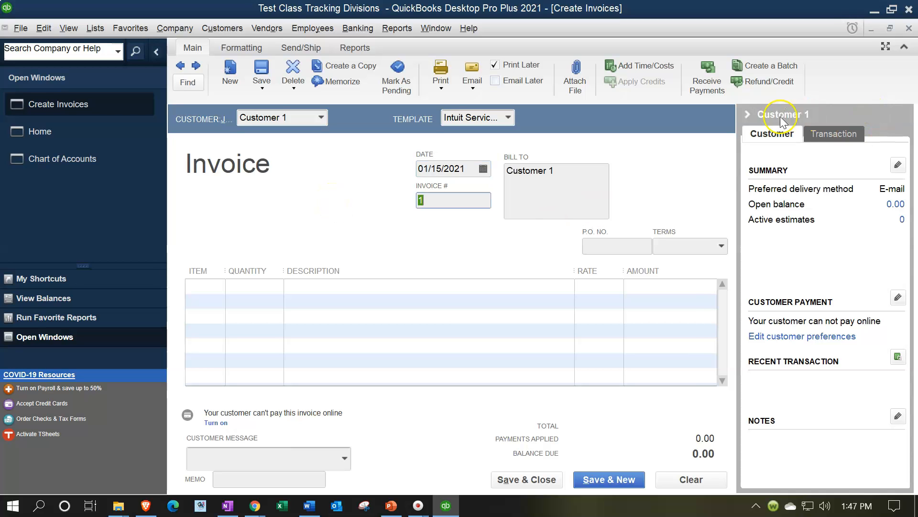
click(748, 115)
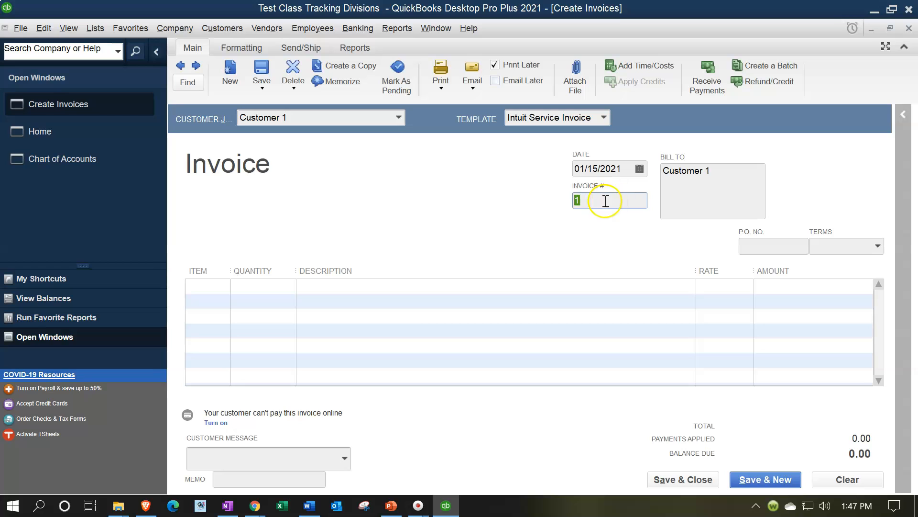
Enter Item 1 on the invoice's first line and begin setting it up as a new item.
key(Tab)
key(Tab)
key(Tab)
key(Tab)
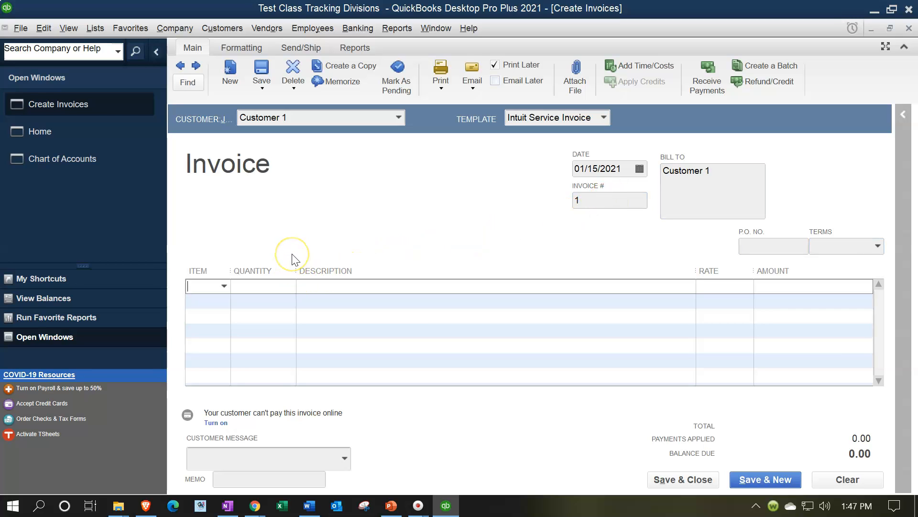
key(Tab)
key(Return)
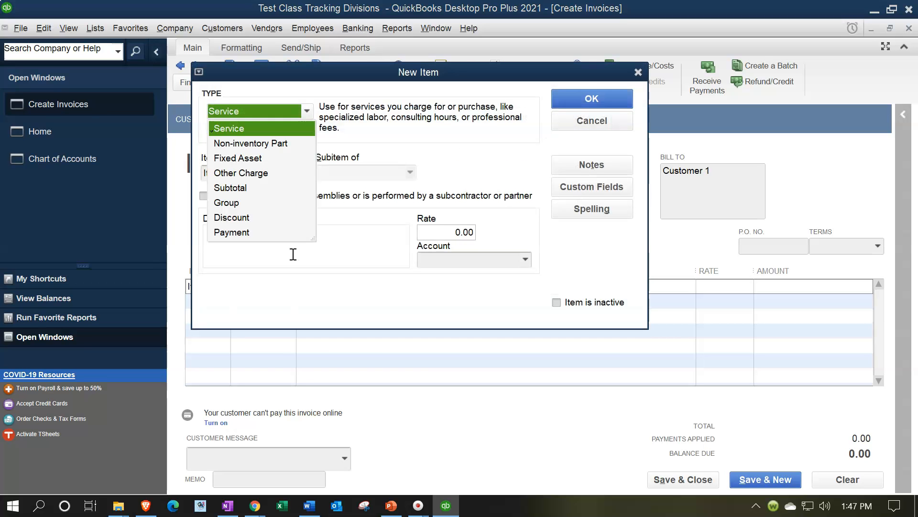
Keep Item 1 as a Service item and set its rate to 10,000.
key(Tab)
key(Tab)
key(Tab)
key(Tab)
key(Tab)
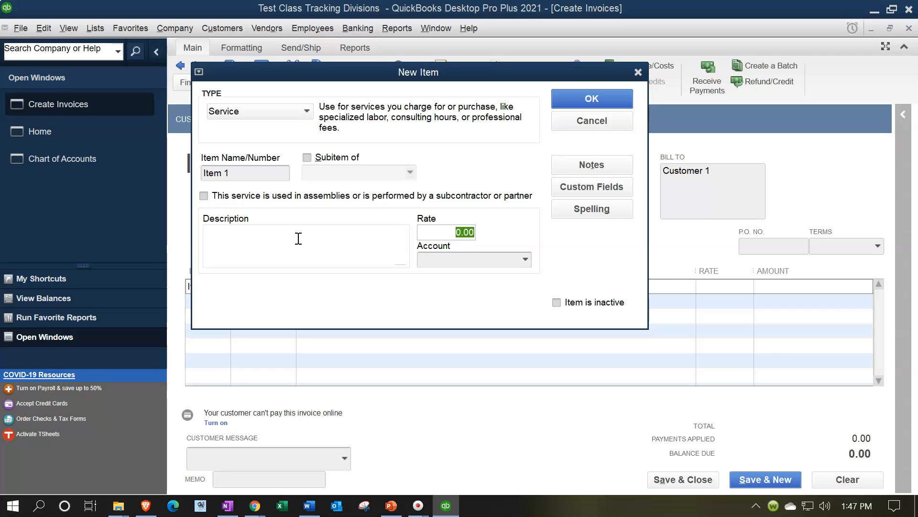
text(10,000)
key(Tab)
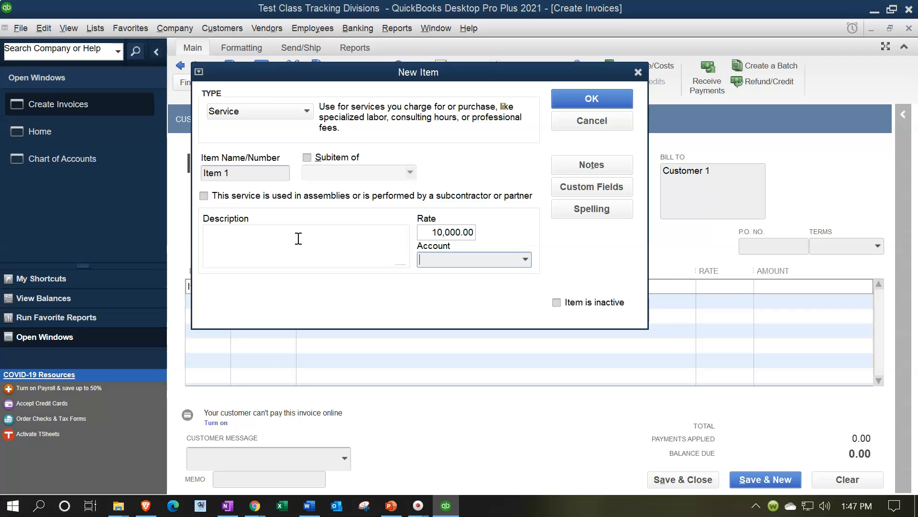
Assign the 47900 · Sales account to Item 1 and save the item onto the invoice.
click(525, 259)
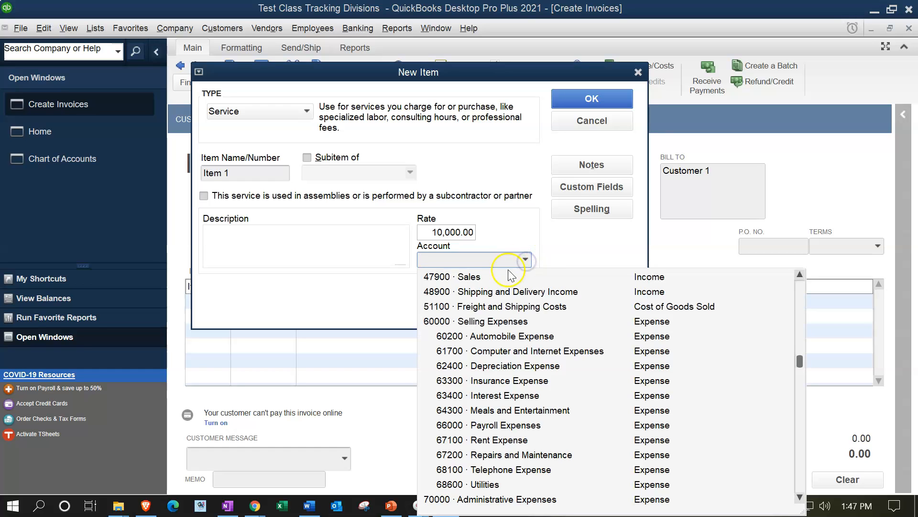
scroll(481, 301, up, 1)
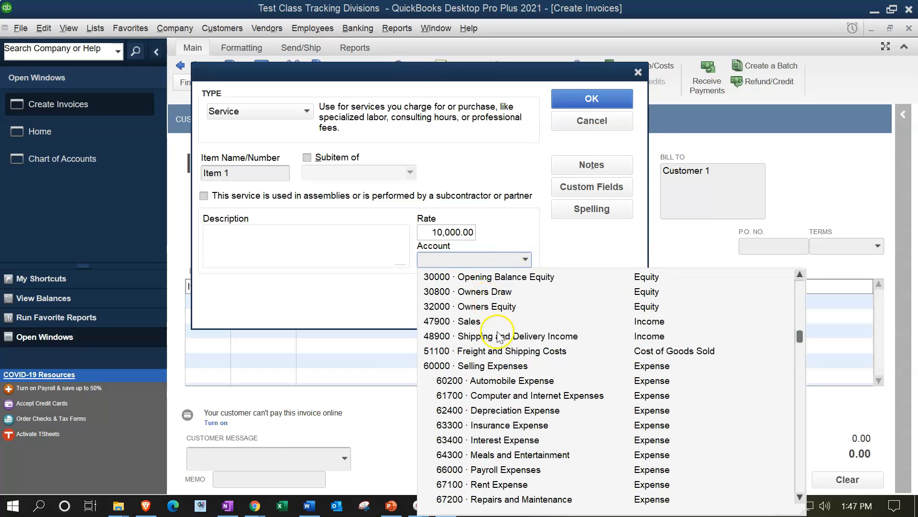
click(472, 321)
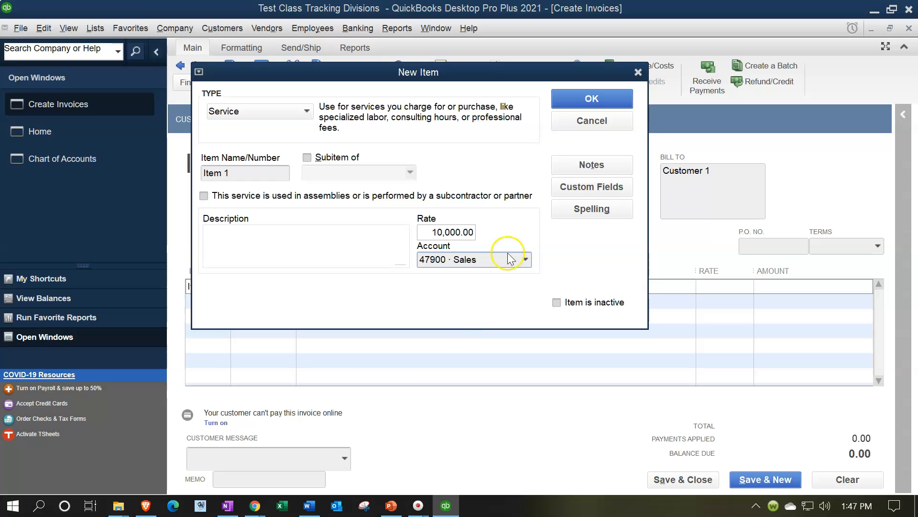
click(573, 101)
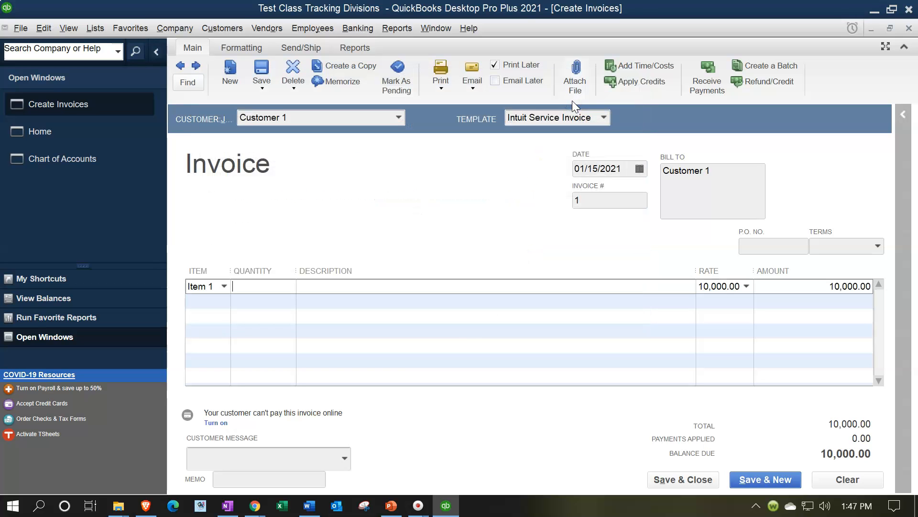
Save and close the Customer 1 invoice, accepting its future date.
click(739, 480)
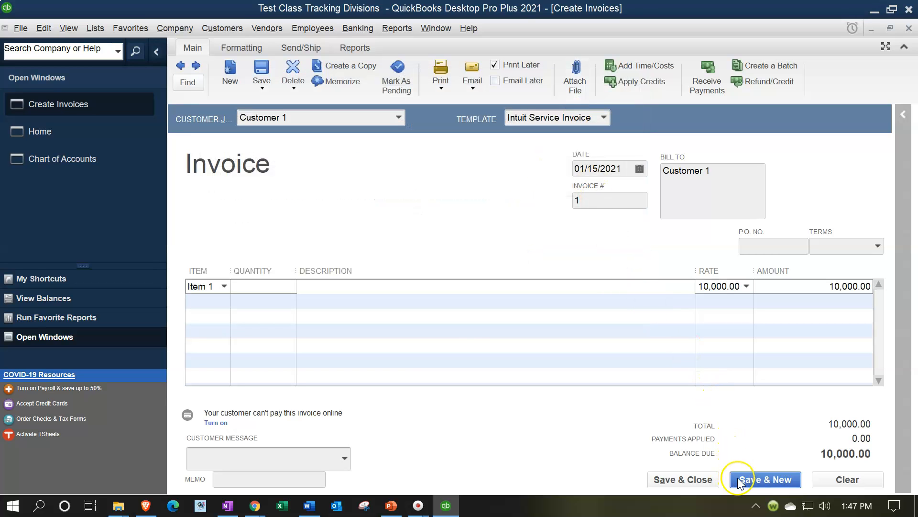
click(711, 479)
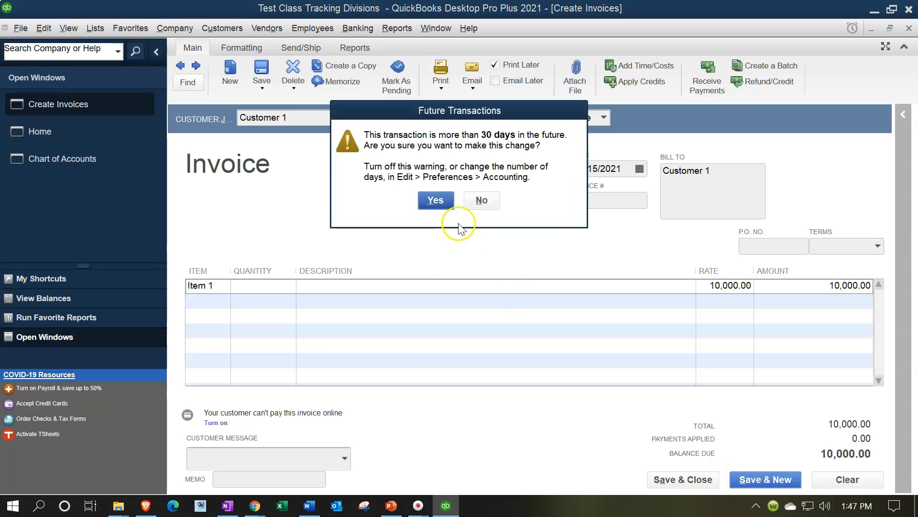
click(435, 200)
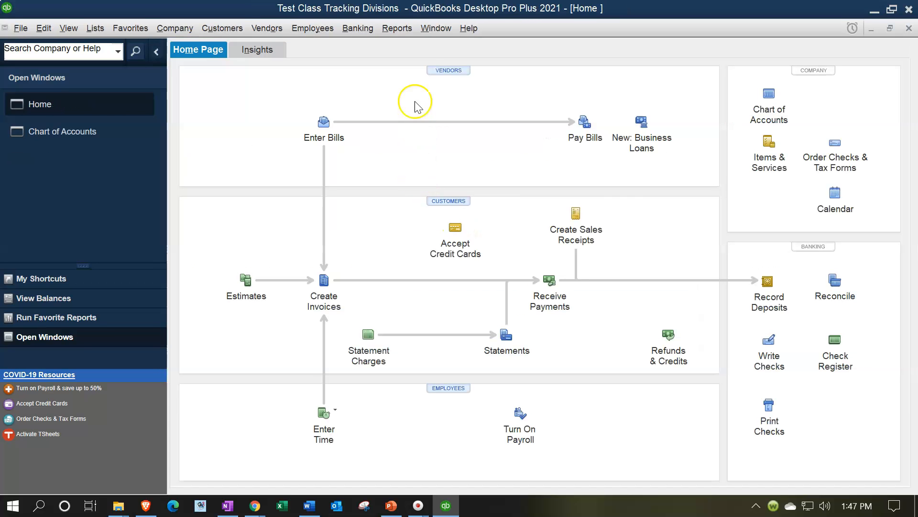
Run the Profit & Loss Standard report for 01/01/2021 through 12/31/2021.
click(401, 29)
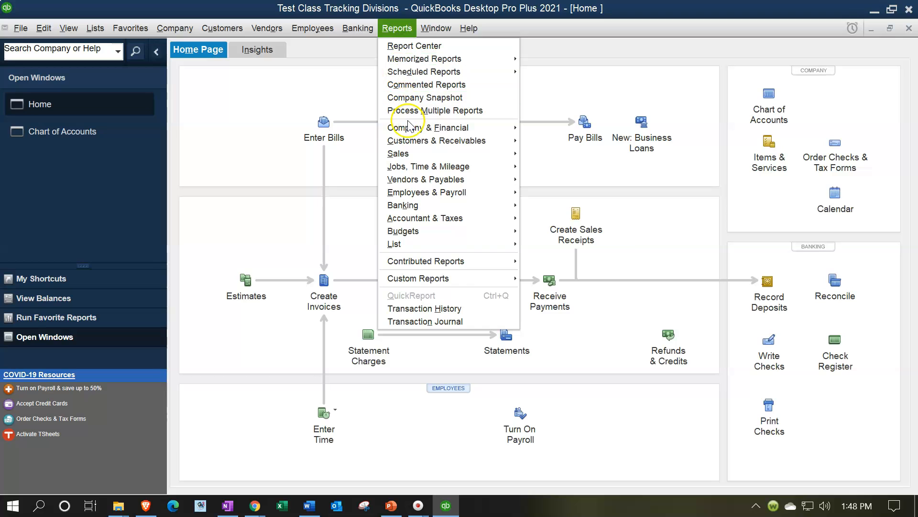
mouse_move(412, 133)
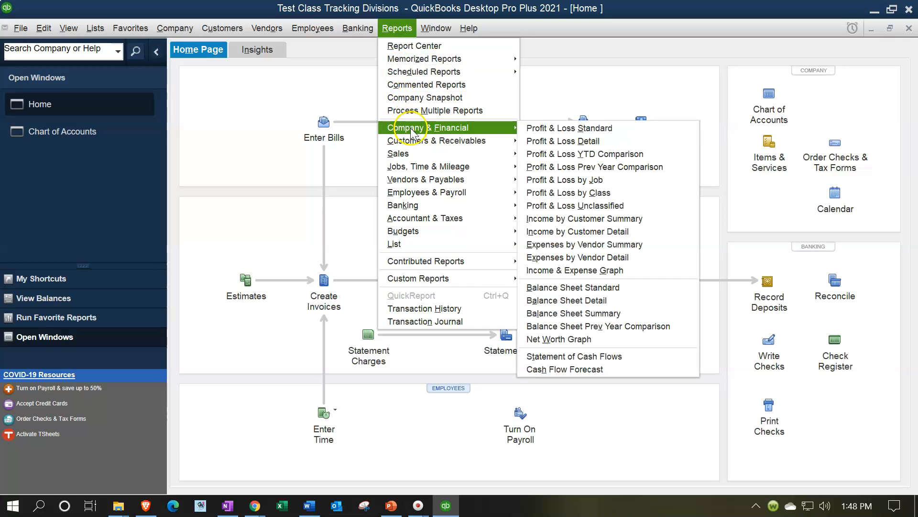
click(566, 128)
key(Tab)
text(01/01/2021)
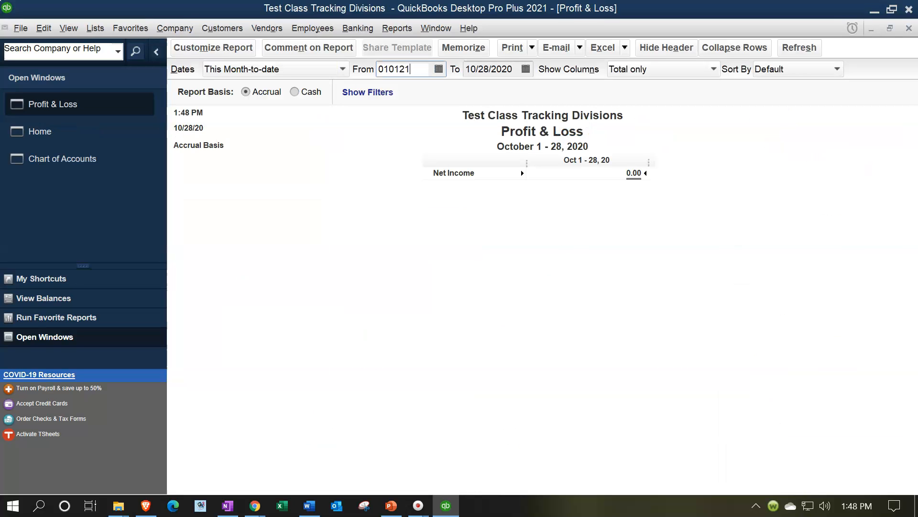
key(Tab)
text(1)
key(Tab)
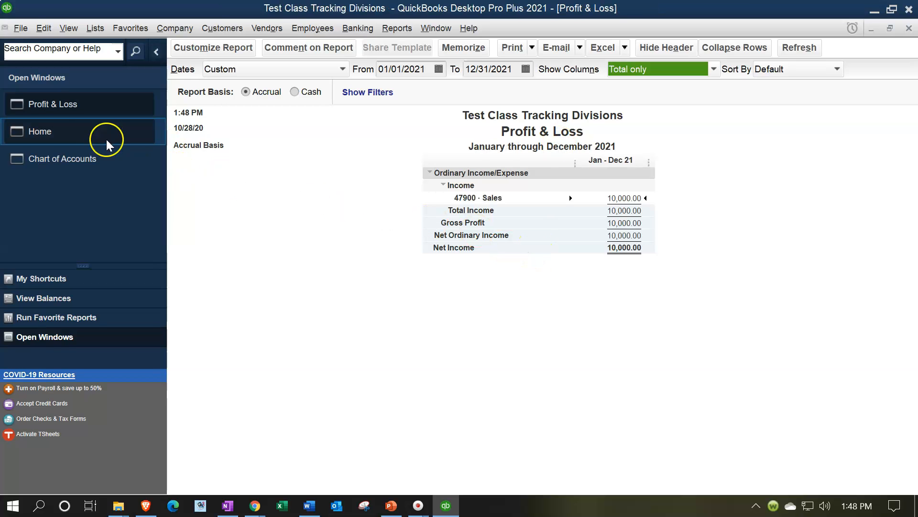
Return to the home page, start writing a check, and agree to create the bank account it requires.
click(90, 137)
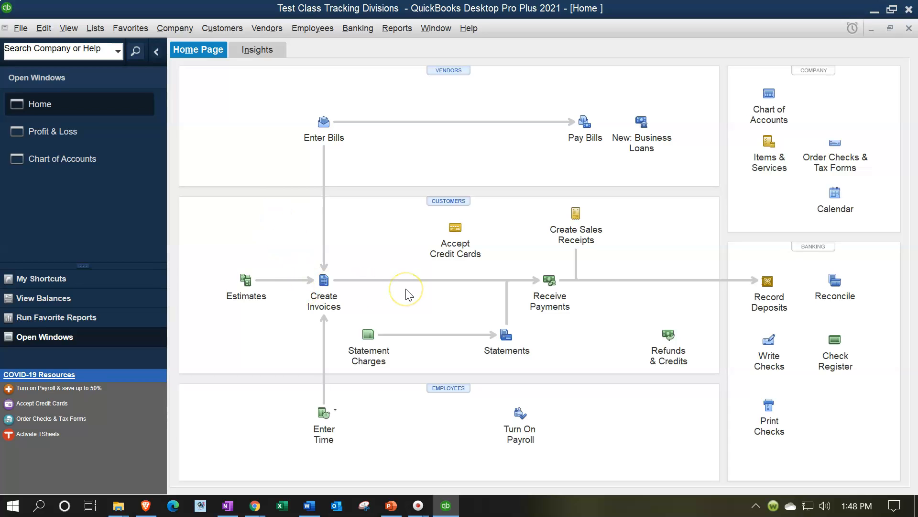
click(776, 353)
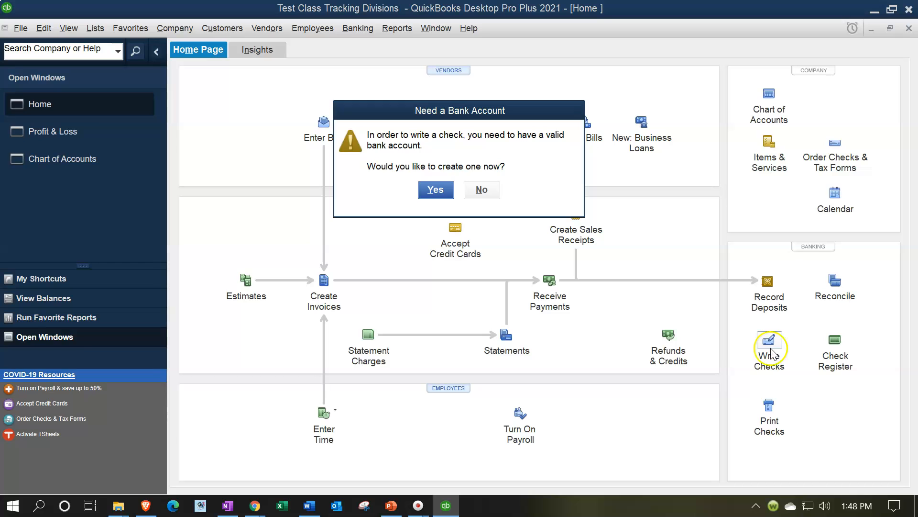
click(426, 192)
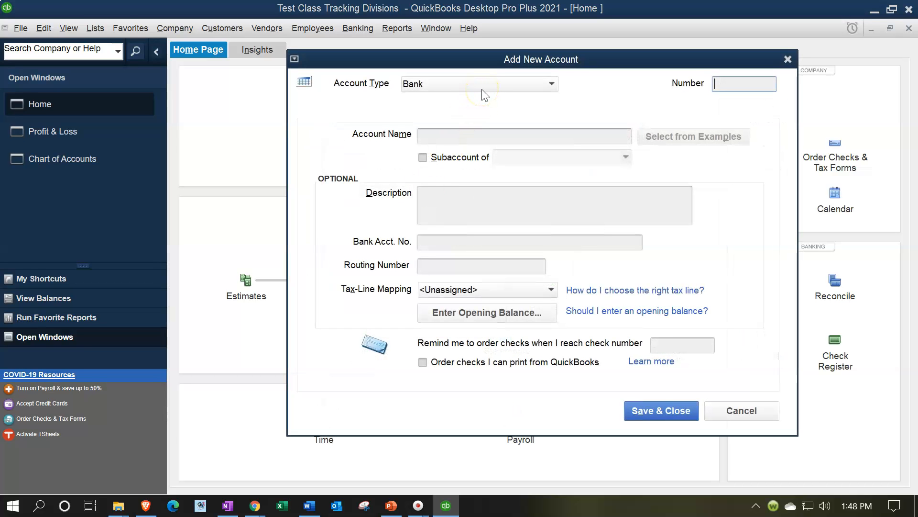
Number the new bank account 10100, name it Checking Account, and save it.
text(010)
key(Tab)
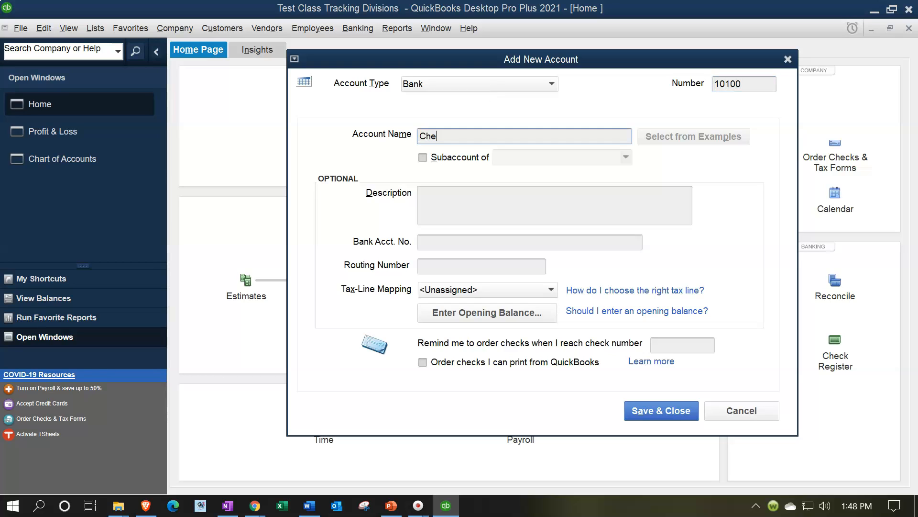
text(Checking Account)
key(Tab)
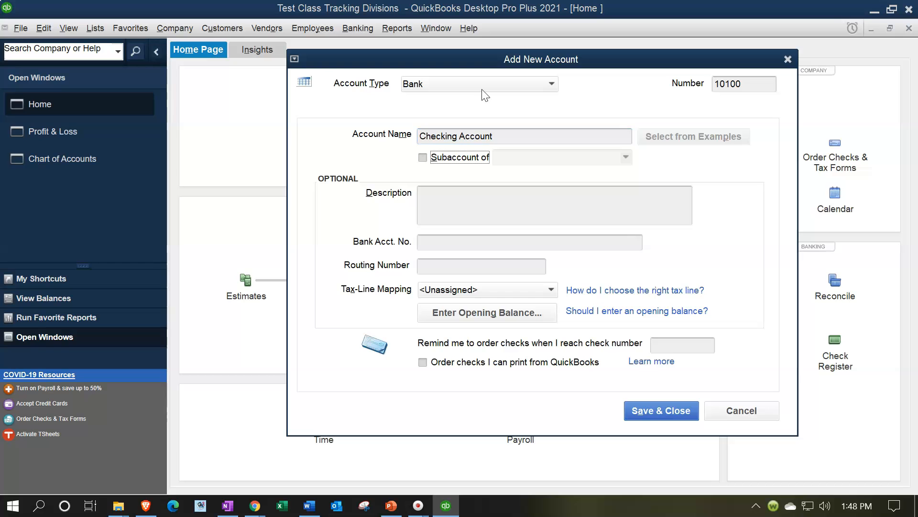
click(650, 412)
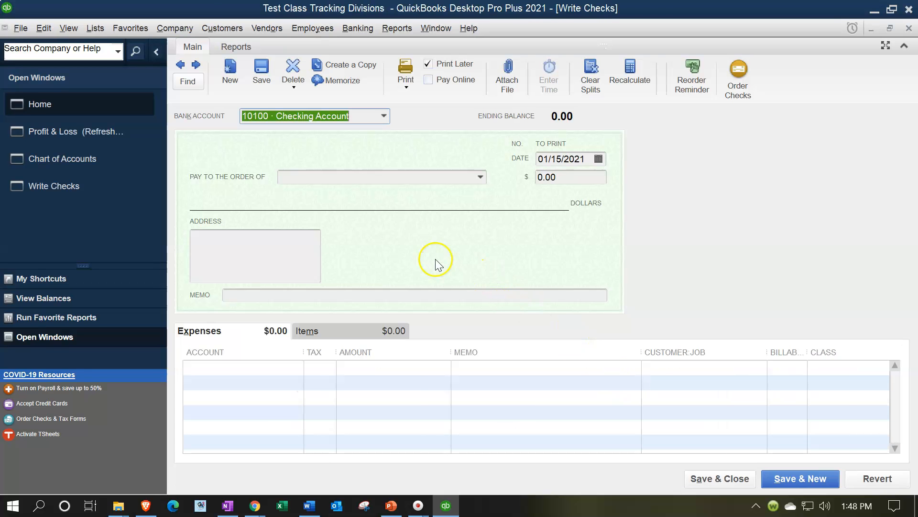
Make the check payable to Utility Company, quickly adding it to the name list.
key(Tab)
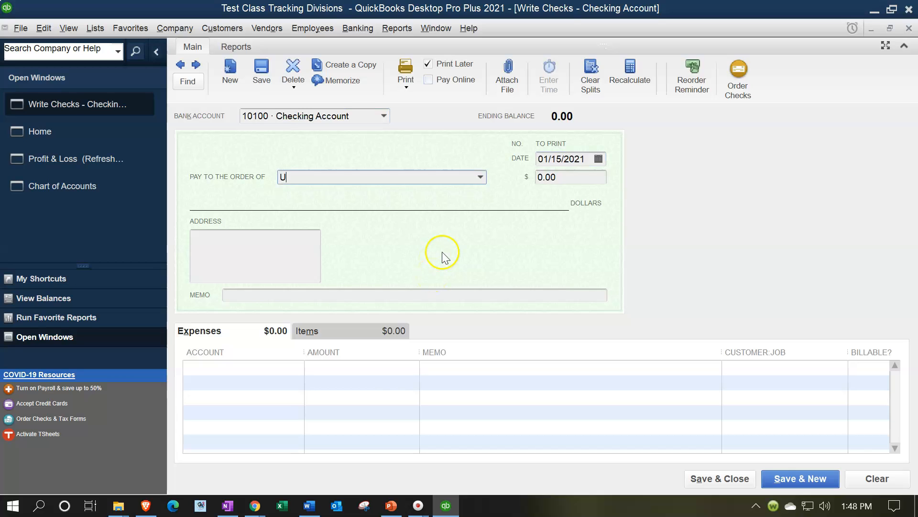
text(Utility Company)
key(Tab)
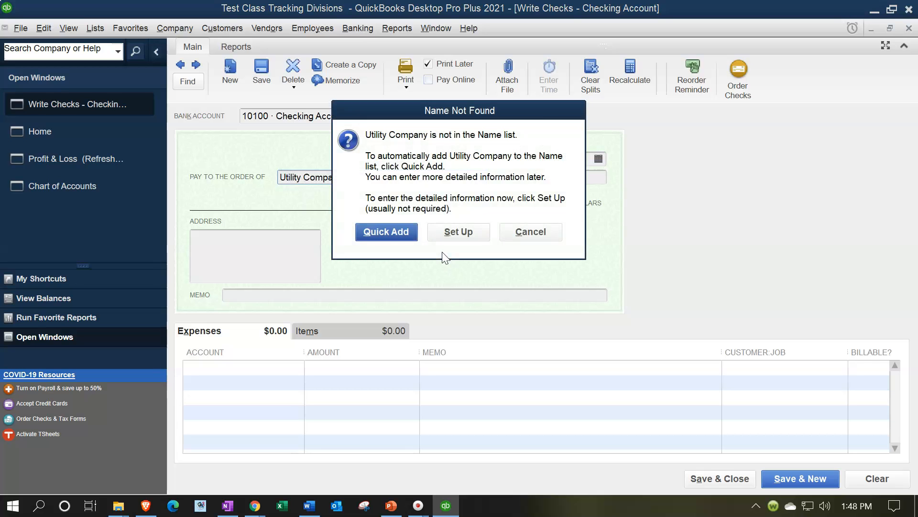
key(Return)
key(Return)
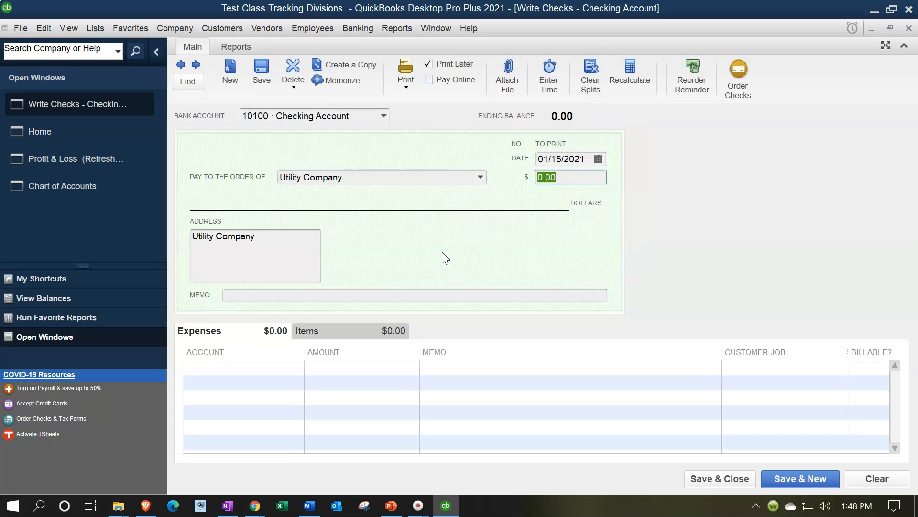
Enter 500.00 as the check amount.
text(500)
key(Tab)
key(Tab)
key(Tab)
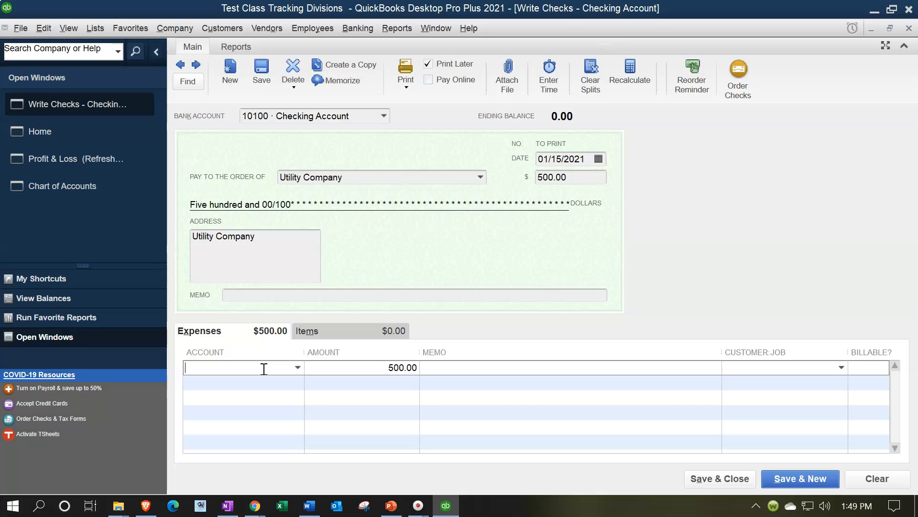
Set the Utility Company check's amount to 1,000.00.
click(546, 177)
text(1,000)
key(Tab)
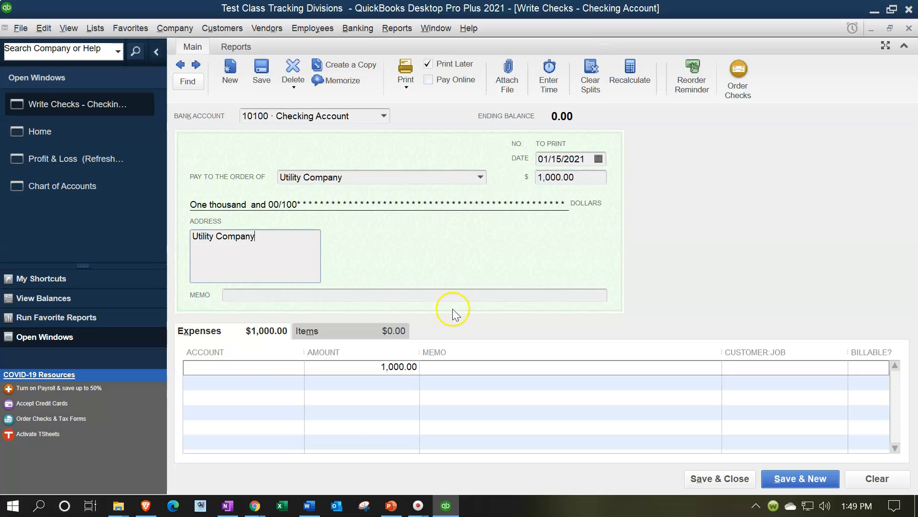
Charge 600.00 of the check to 60000 Selling Expenses on the first expense line.
click(283, 373)
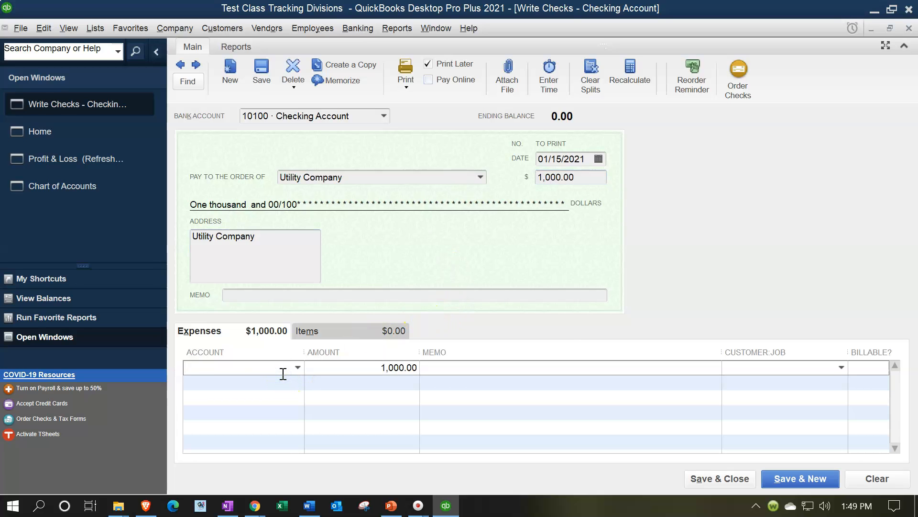
text(Selling Expenses)
key(Tab)
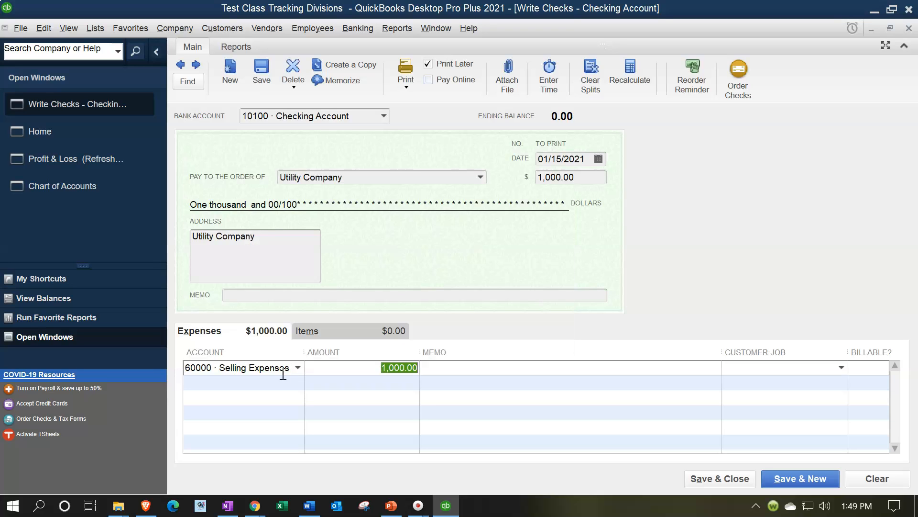
text(600)
key(Tab)
click(282, 376)
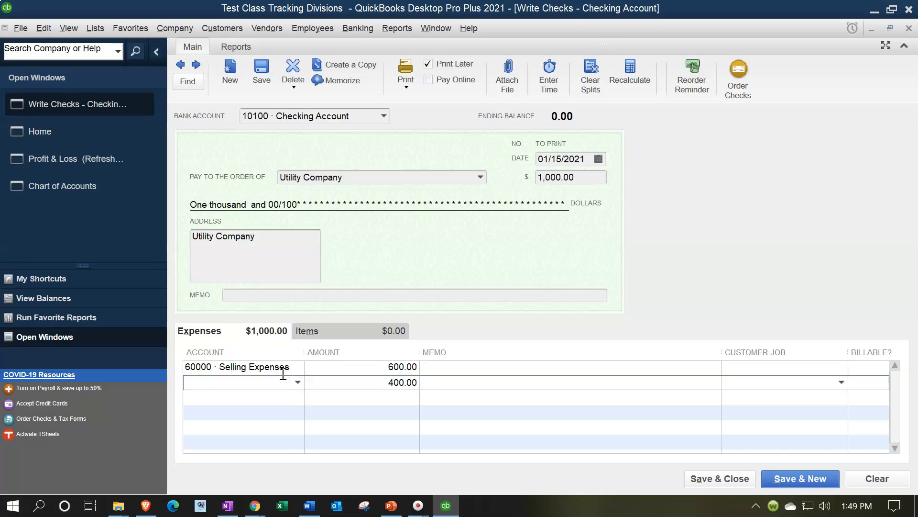
Change the first expense line's account to 68600 Utilities under Selling Expenses and widen the account column.
click(285, 371)
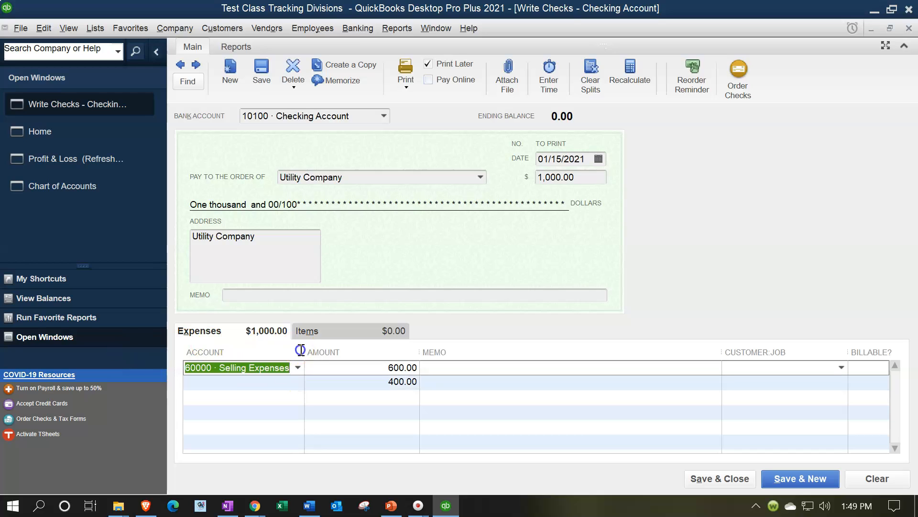
text(u)
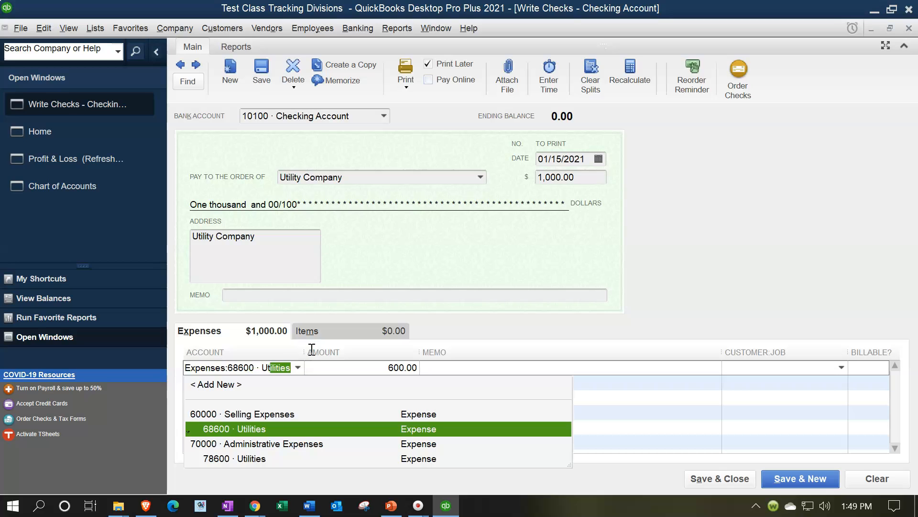
click(251, 427)
key(Tab)
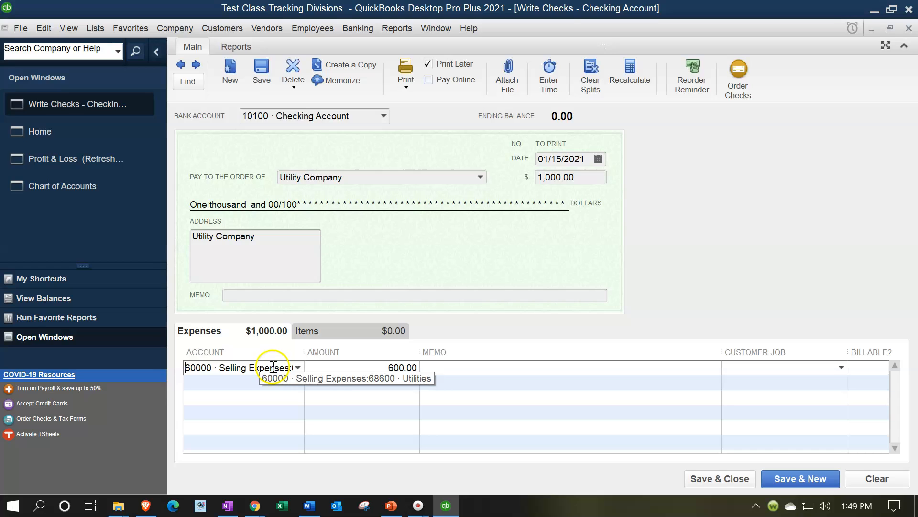
drag(303, 347, 392, 342)
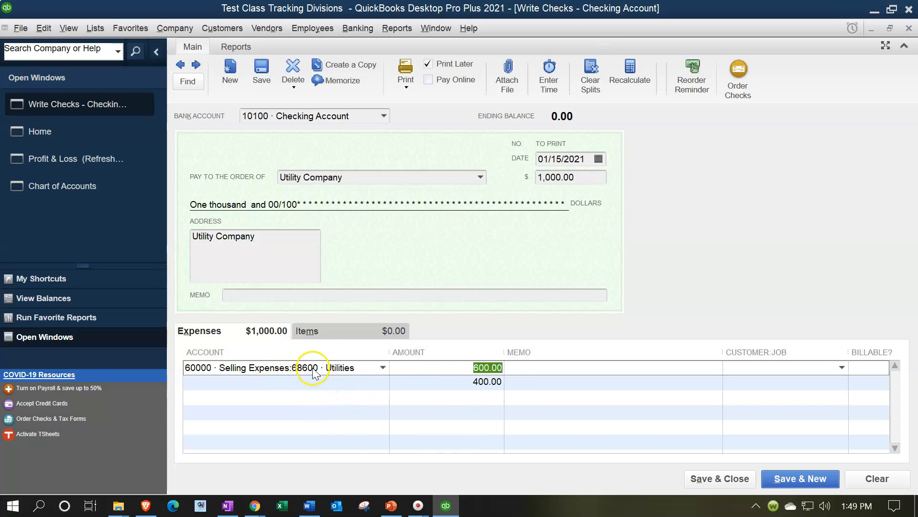
Assign the second expense line to 78600 Utilities under Administrative Expenses, and save and close the check, accepting its future date.
click(208, 380)
text(ut)
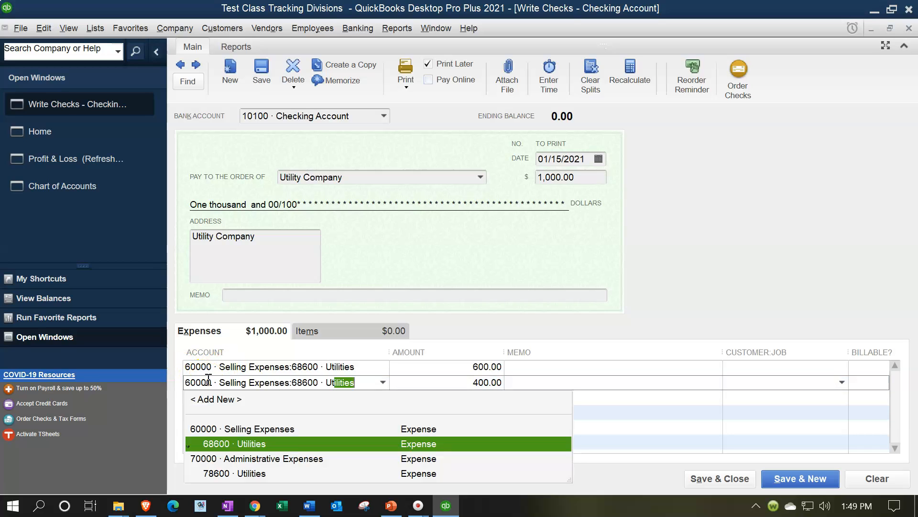
key(Down)
key(Down)
key(Tab)
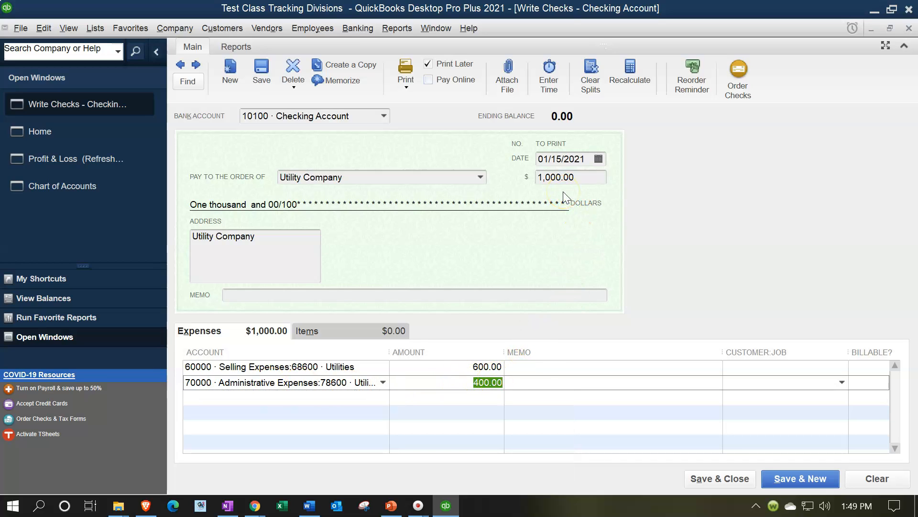
click(703, 478)
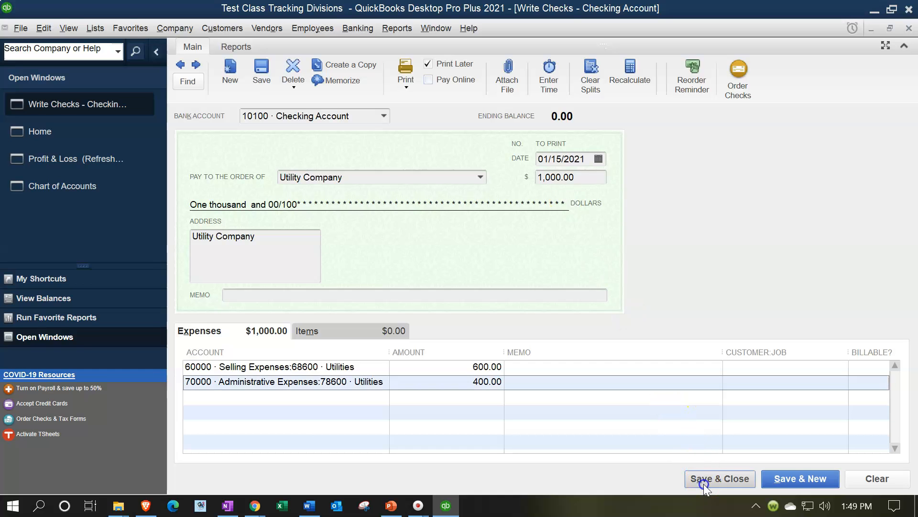
click(445, 199)
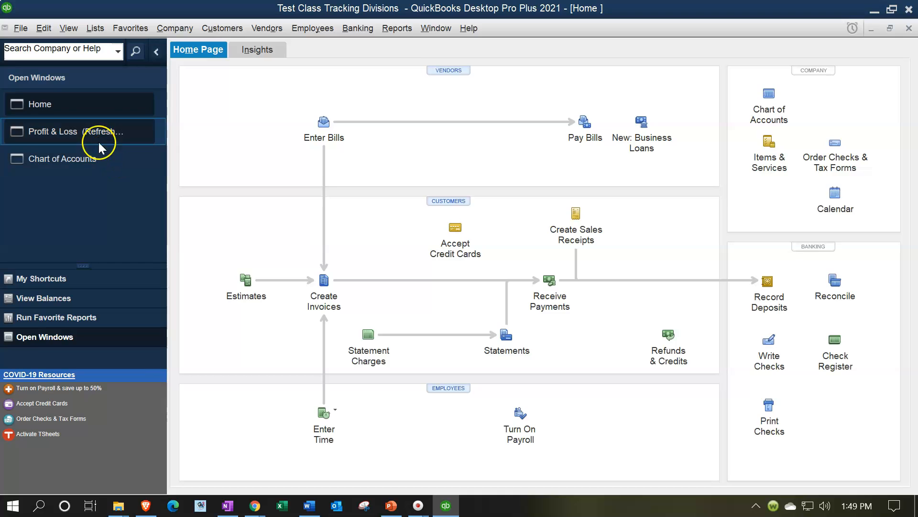
Review the utilities expenses in the Profit & Loss report and compare them with the chart of accounts.
click(97, 139)
click(267, 195)
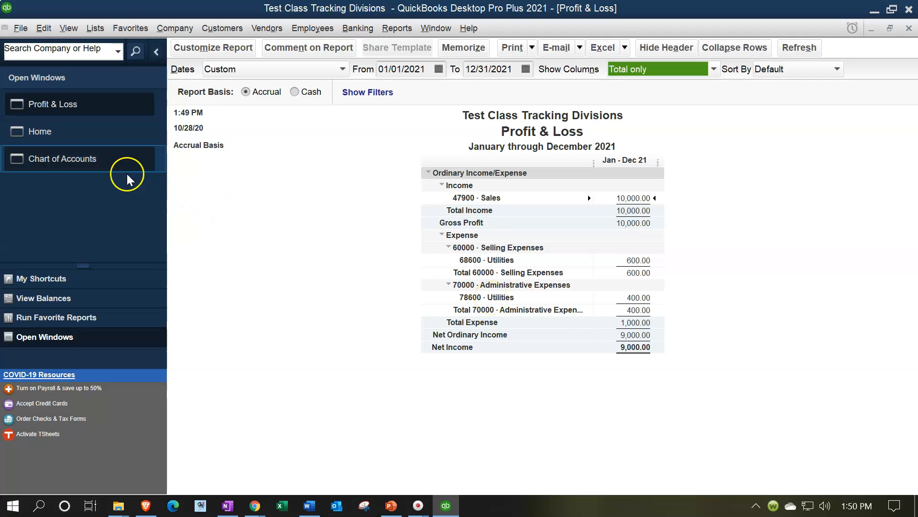
click(64, 152)
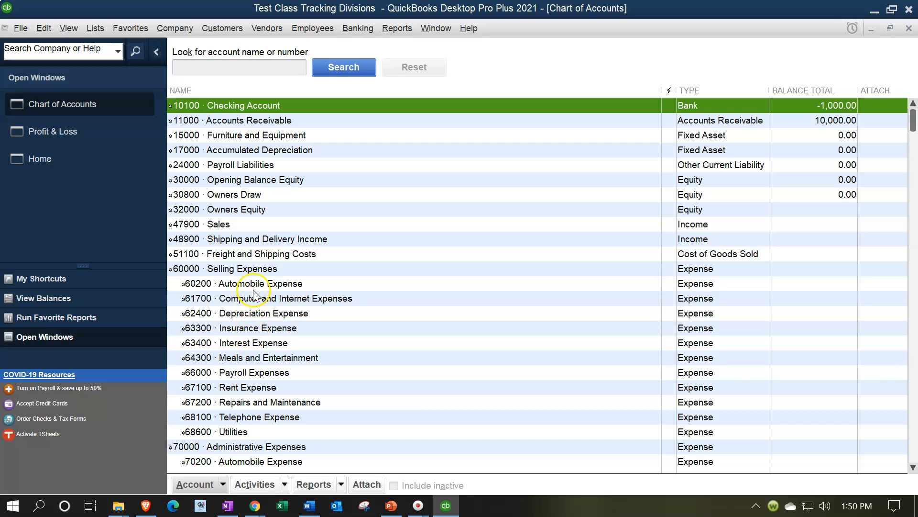
click(81, 142)
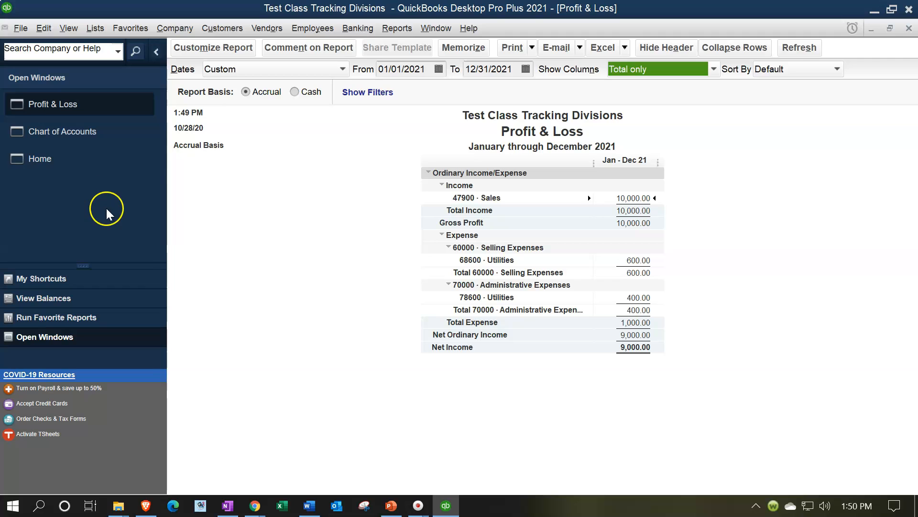
Start a new check from the home page, leave the payee blank, and set its amount to 300.00.
click(75, 162)
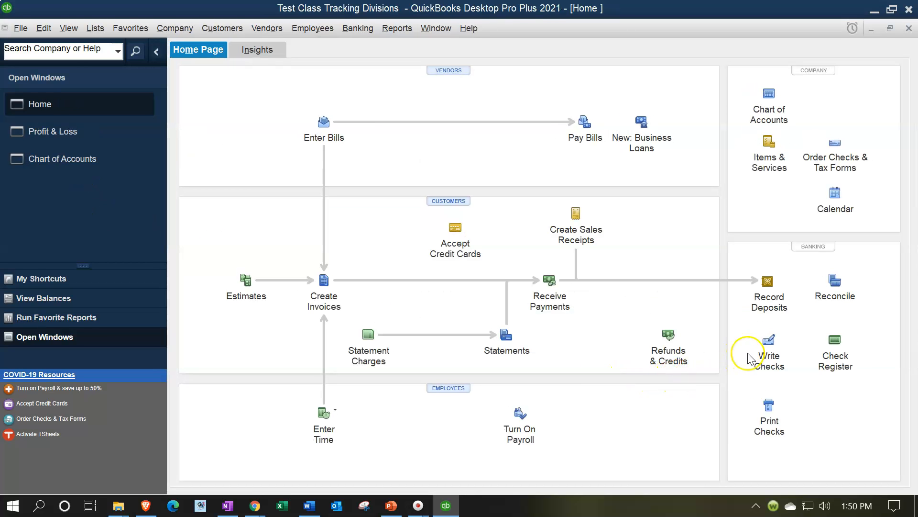
click(775, 345)
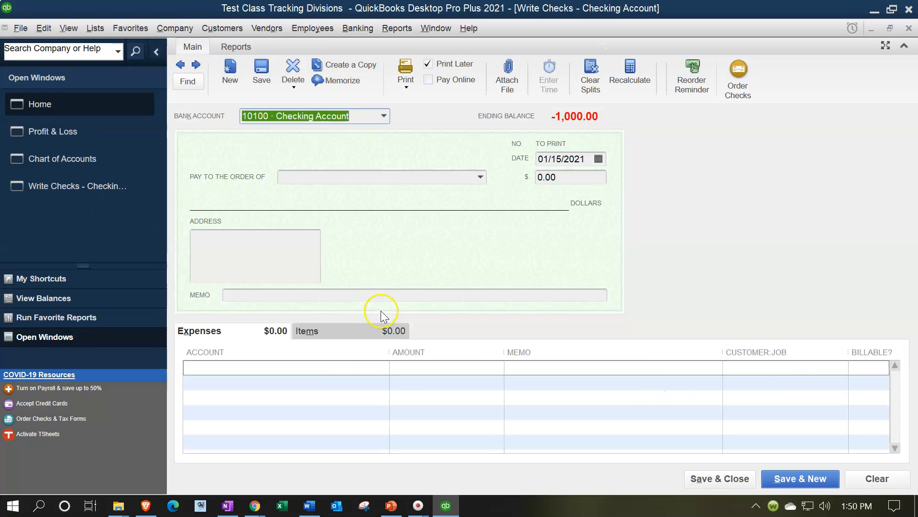
key(Tab)
key(Tab)
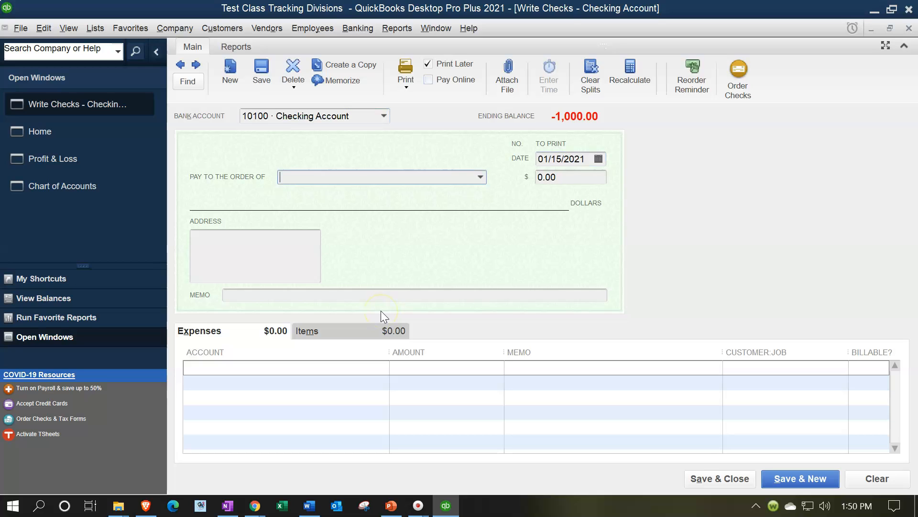
text(Ga)
key(BackSpace)
key(BackSpace)
key(Tab)
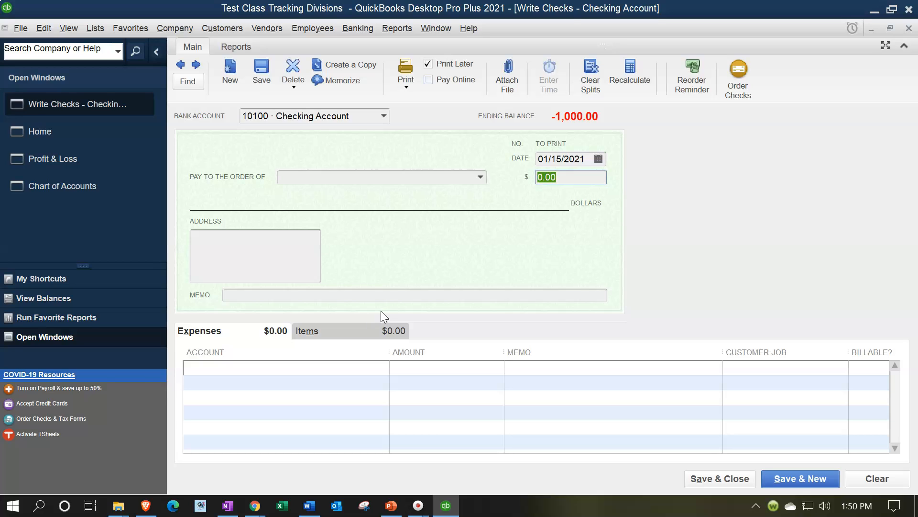
text(300)
key(Tab)
key(Tab)
key(Tab)
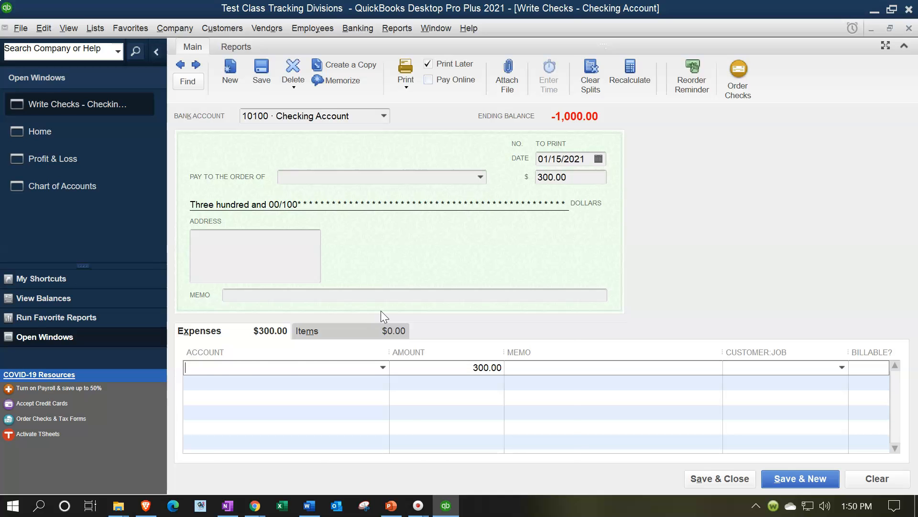
Charge the check to 70200 Automobile Expense under Administrative Expenses, and save and close it, accepting the future date.
text(au)
key(Down)
key(Down)
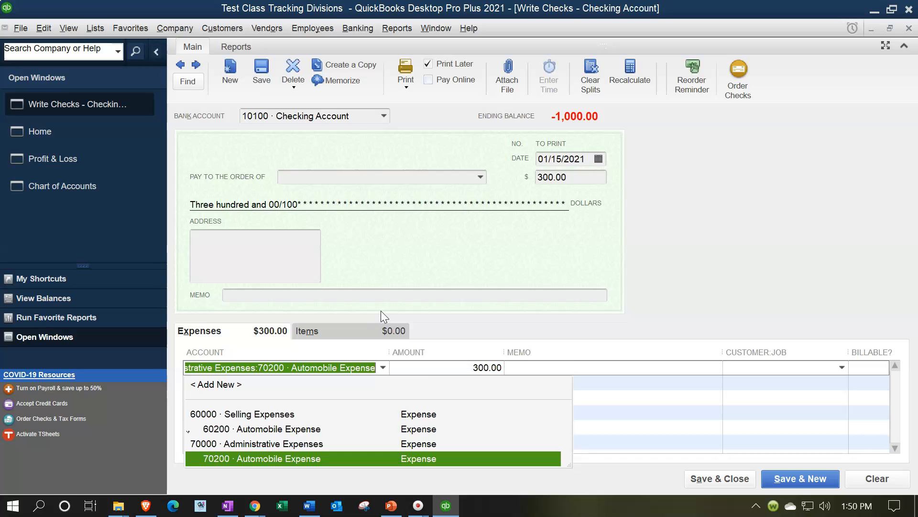
key(Tab)
key(Tab)
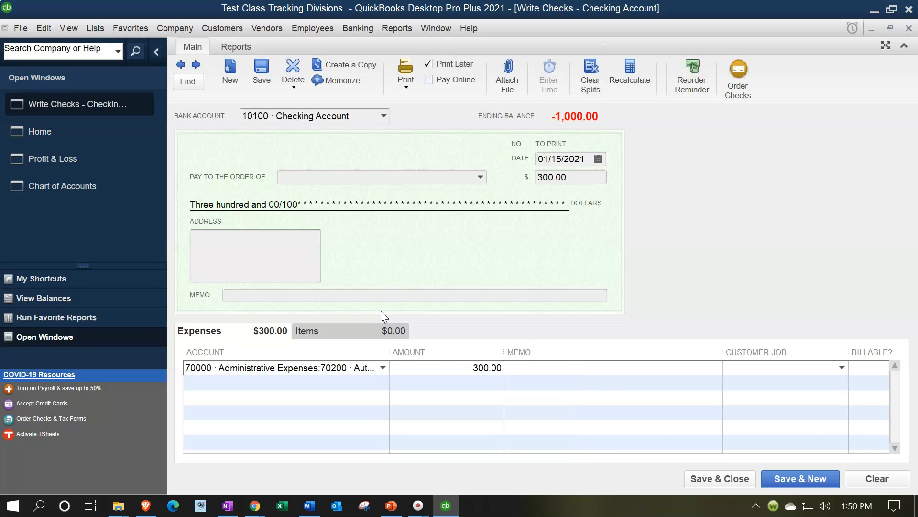
click(707, 474)
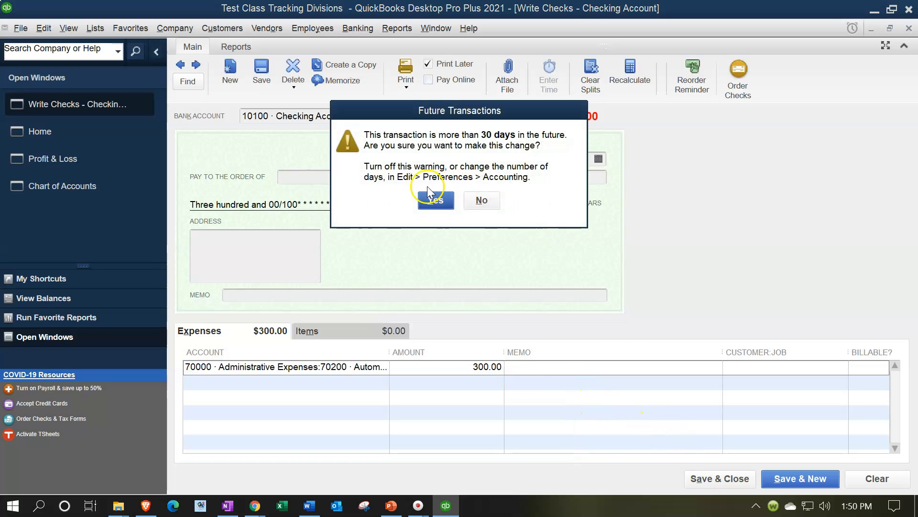
click(434, 199)
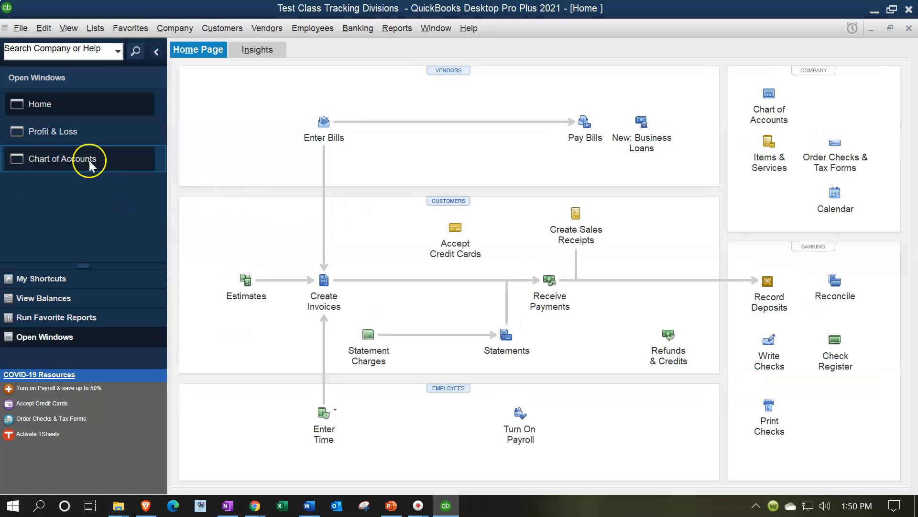
Check the selling and administrative expense amounts in the Profit & Loss report and look over the chart of accounts.
click(82, 136)
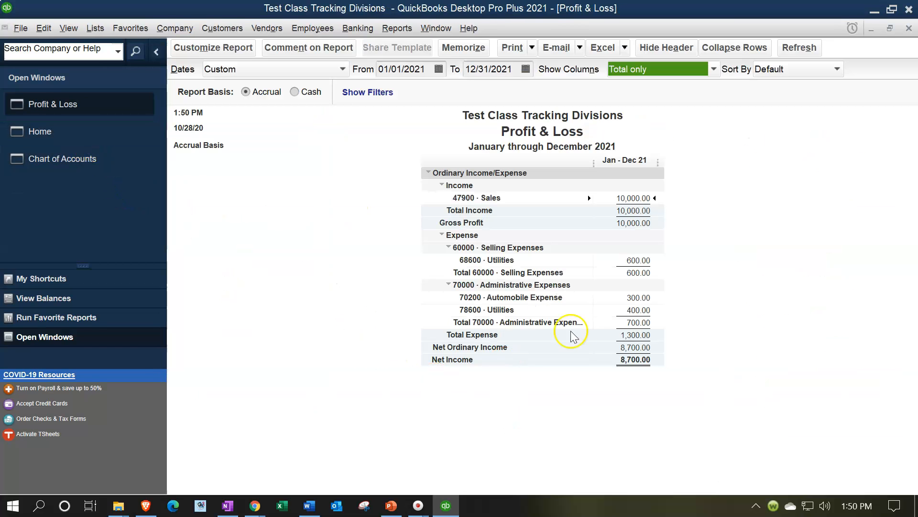
click(639, 299)
click(646, 261)
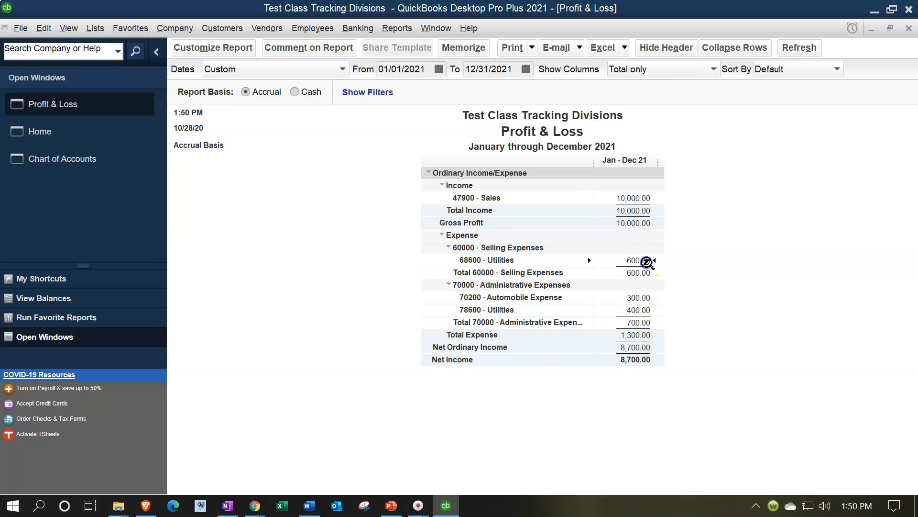
click(101, 167)
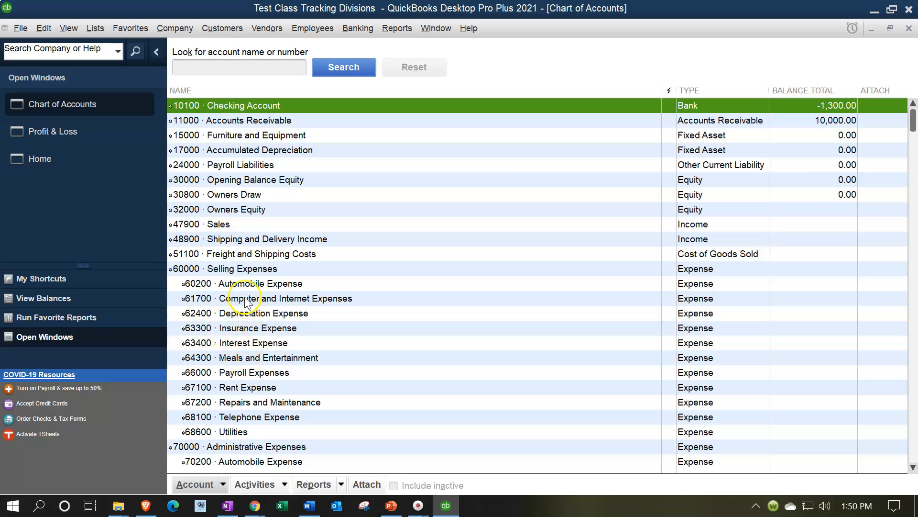
click(57, 131)
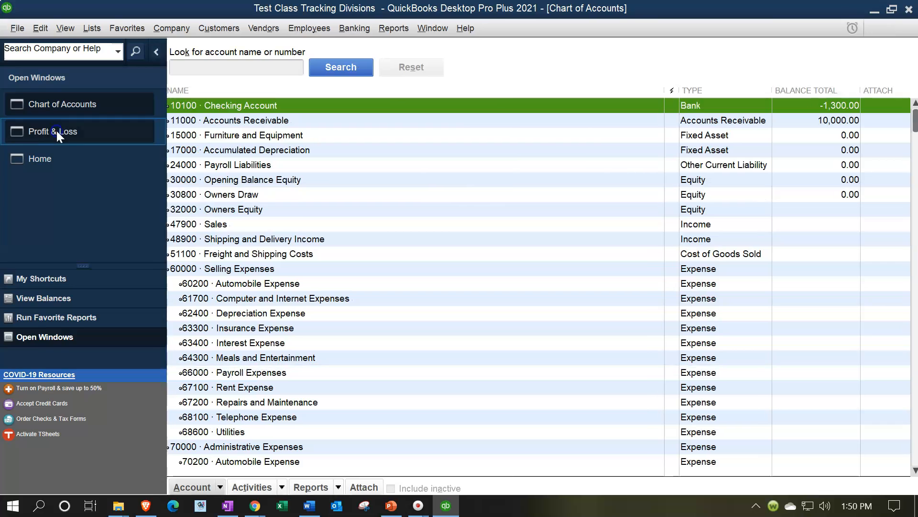
Record a new 250.00 check charged to 71700 Computer and Internet Expenses under Administrative Expenses, and save it, opening a blank check.
click(45, 159)
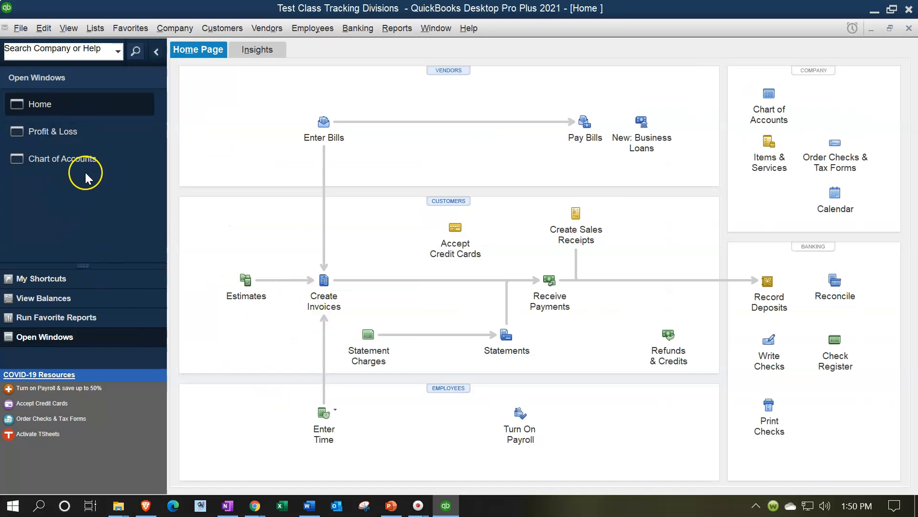
click(767, 343)
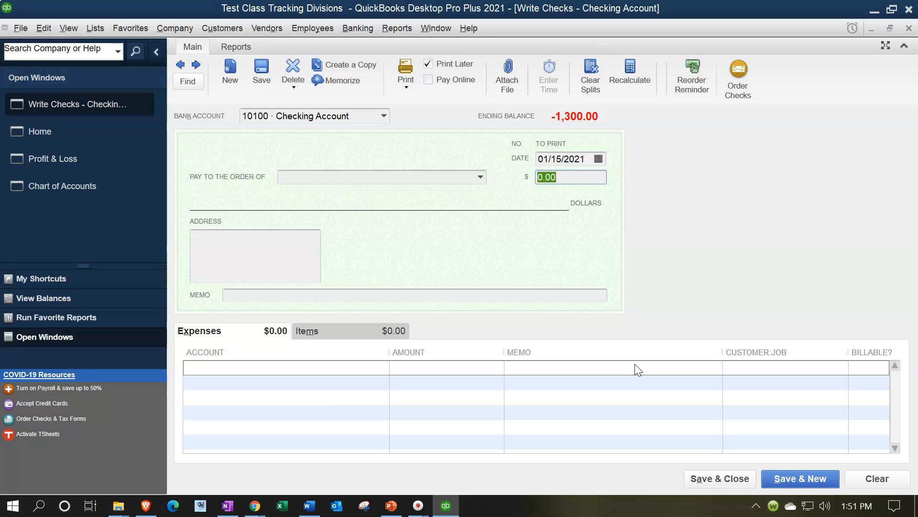
text(2)
key(Tab)
text(Com)
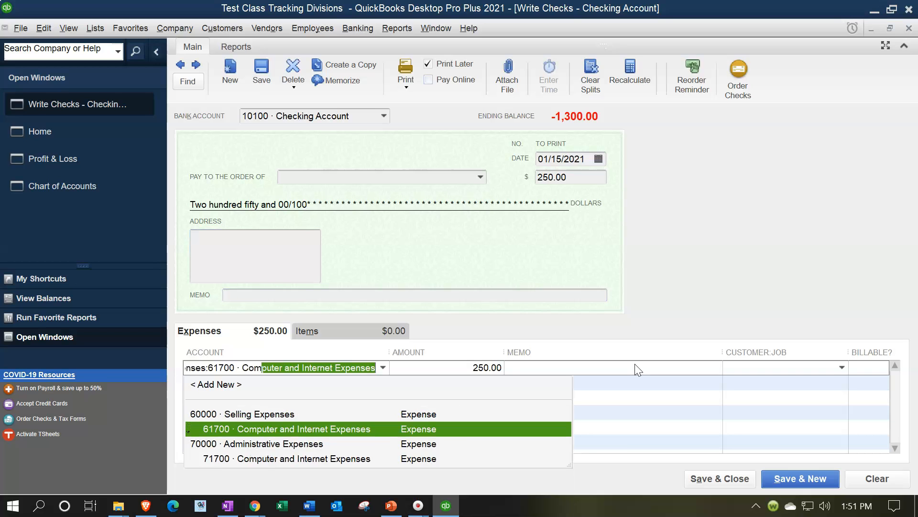
key(Down)
key(Down)
key(Tab)
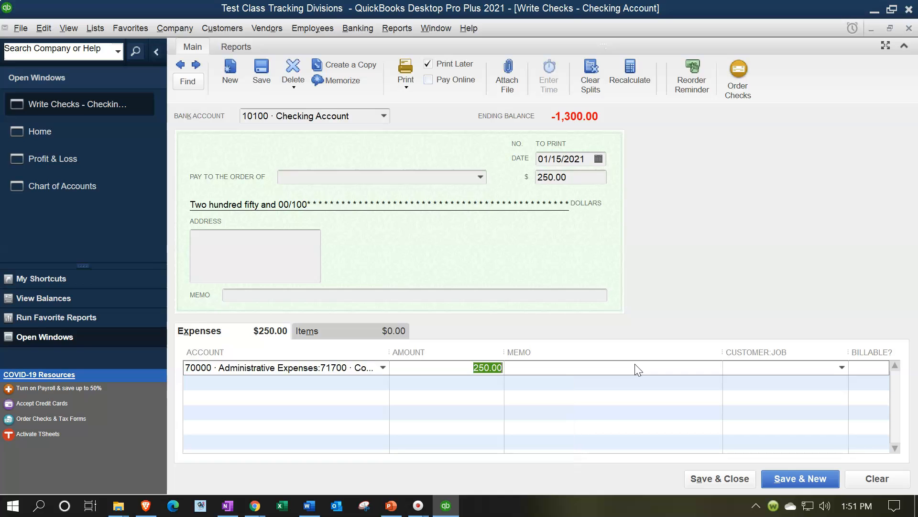
key(alt+n)
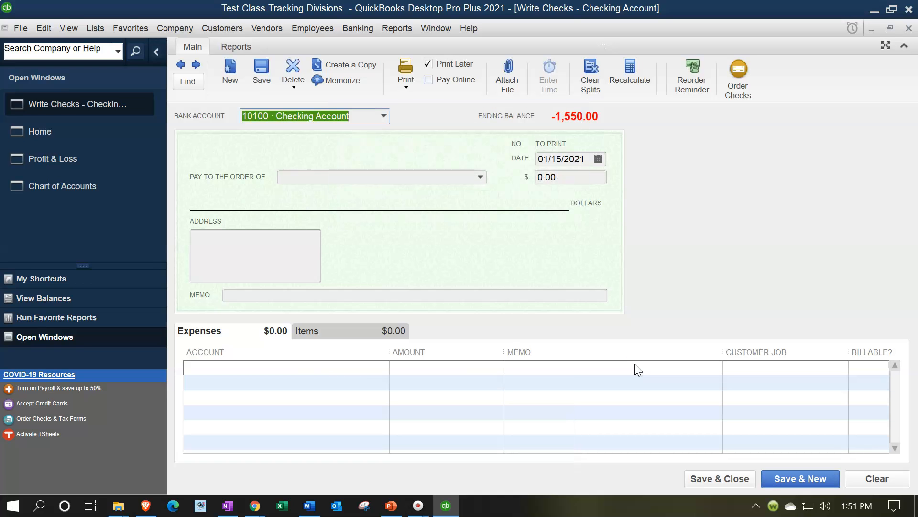
Check the administrative expense lines in the Profit & Loss report and look over the chart of accounts.
click(79, 162)
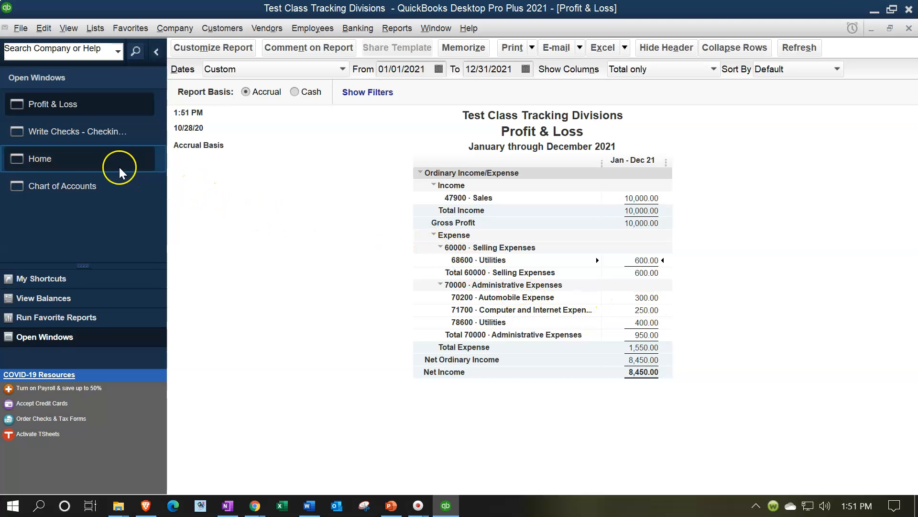
click(48, 158)
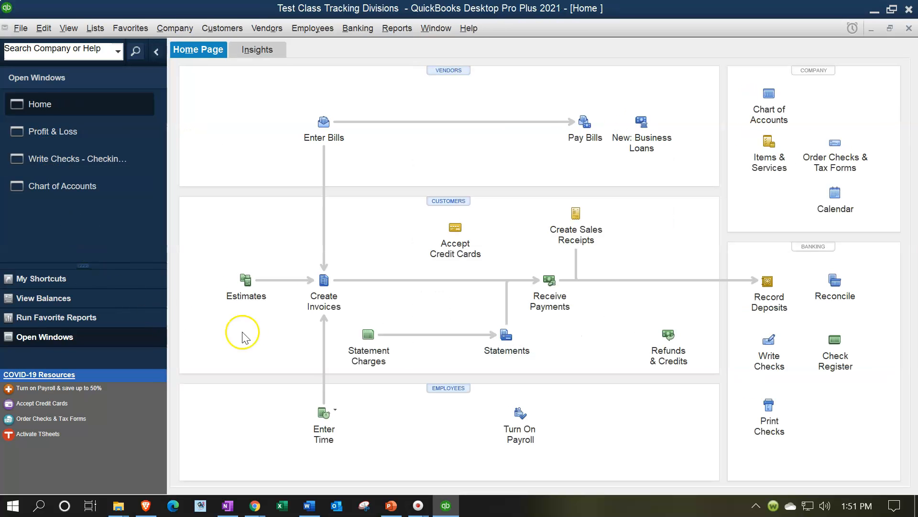
click(76, 186)
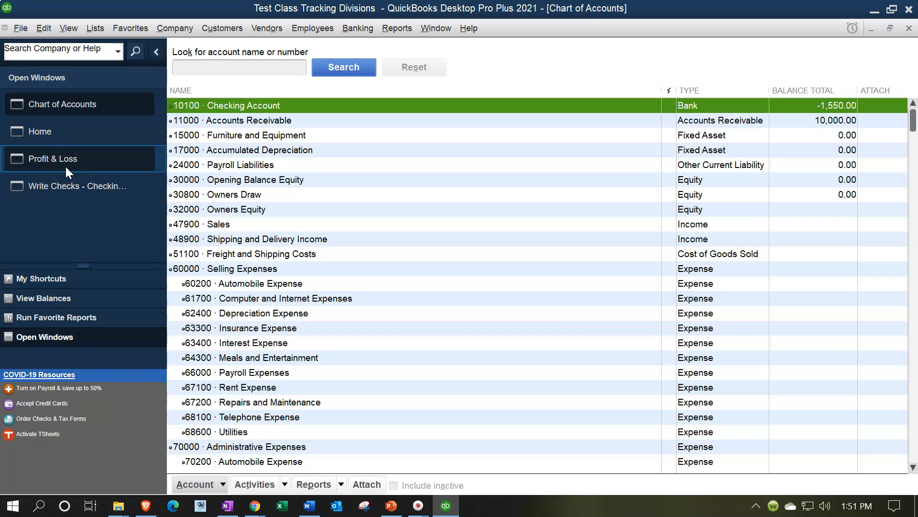
Return to the blank check from the home page, leave the payee empty, and set its amount to 750.00.
click(63, 132)
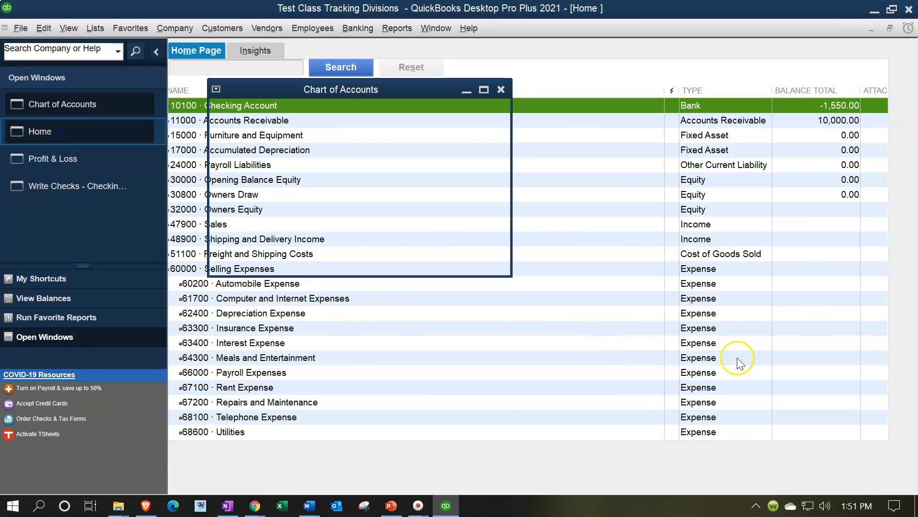
click(766, 353)
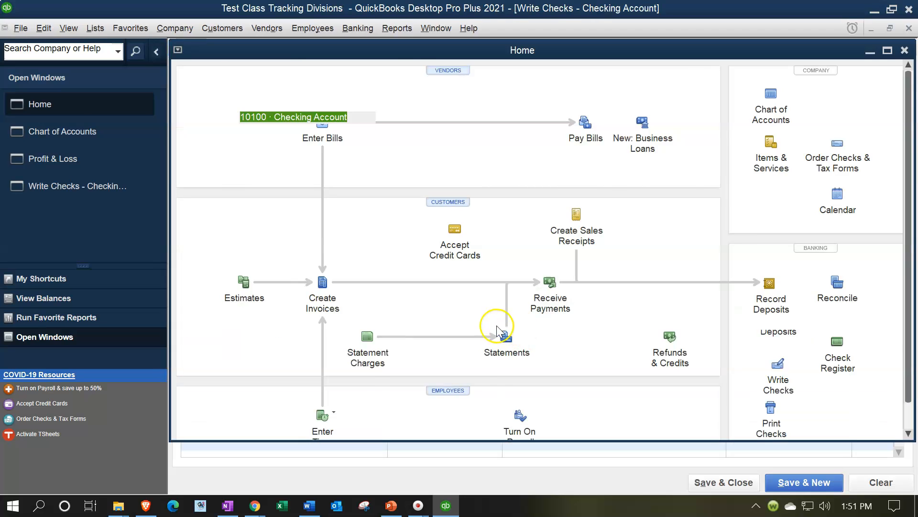
key(Tab)
key(Tab)
key(Tab)
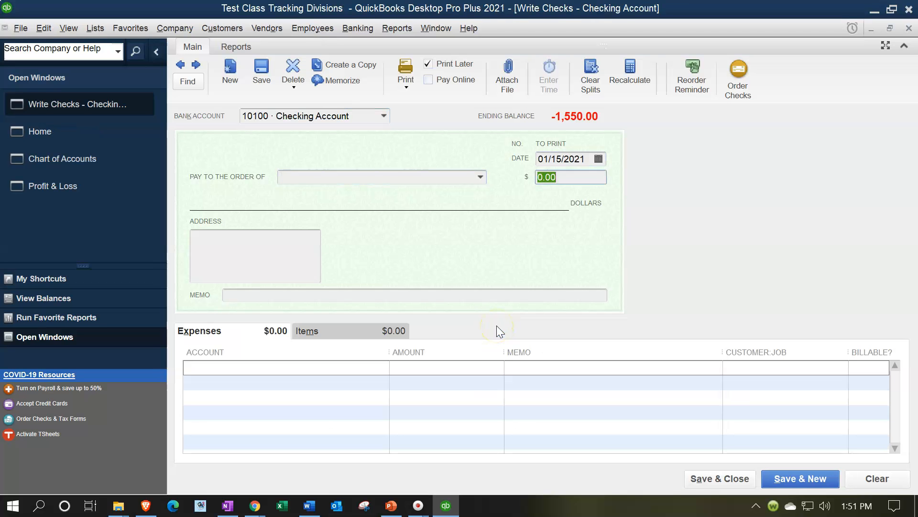
text(7)
key(Tab)
key(Tab)
key(Tab)
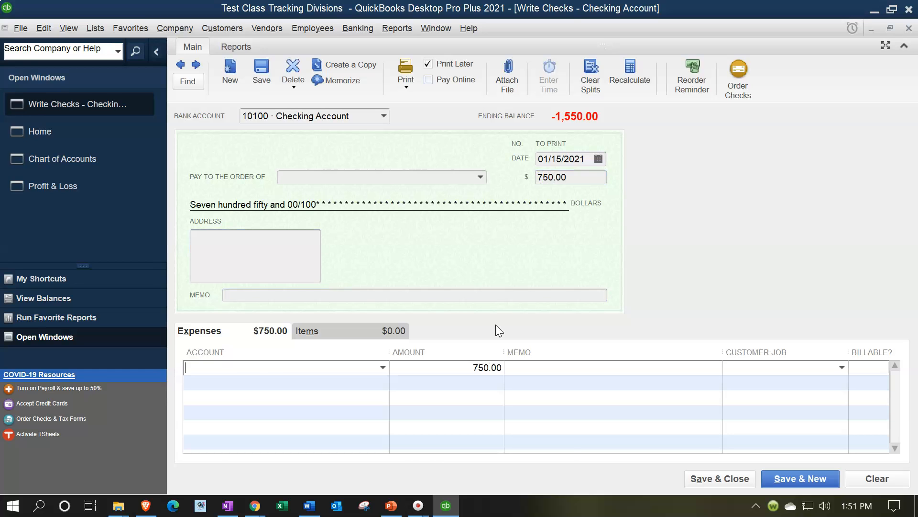
Charge the check to 64300 Meals and Entertainment under Selling Expenses, and save and close it, accepting the future date.
text(Meals and ...)
key(Tab)
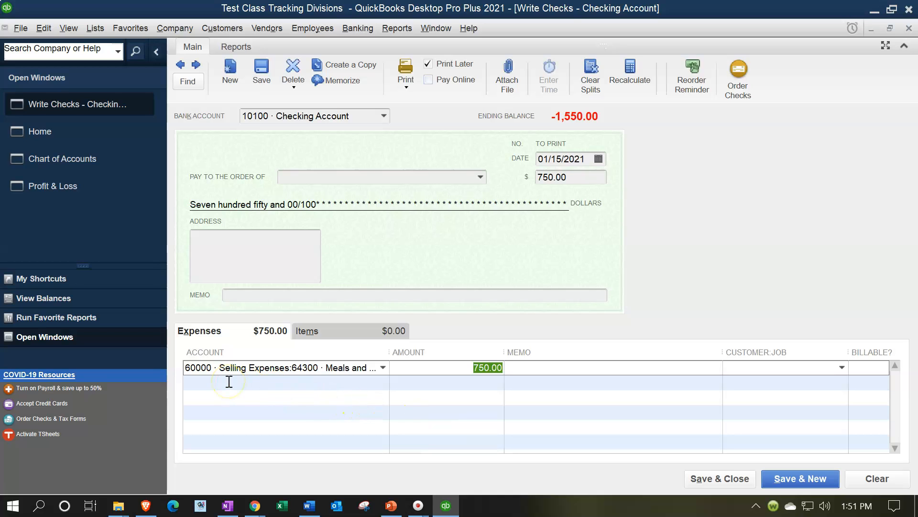
click(743, 477)
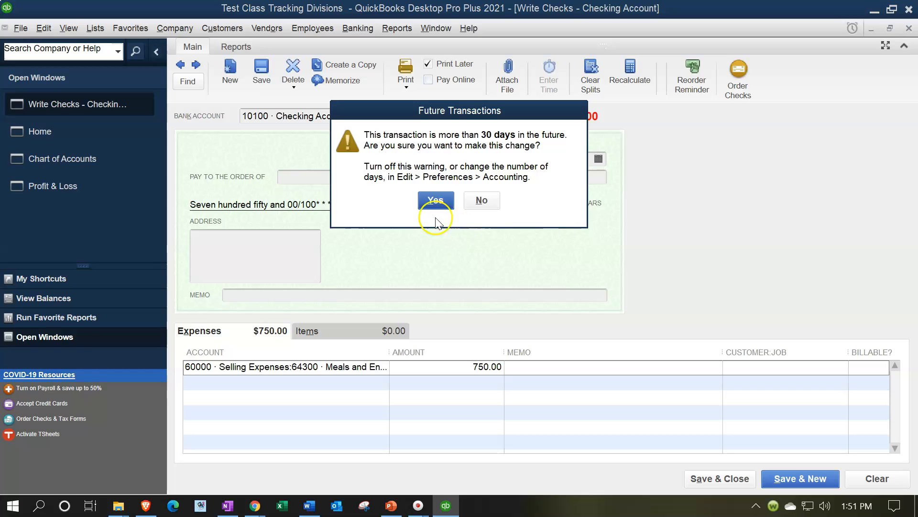
click(430, 197)
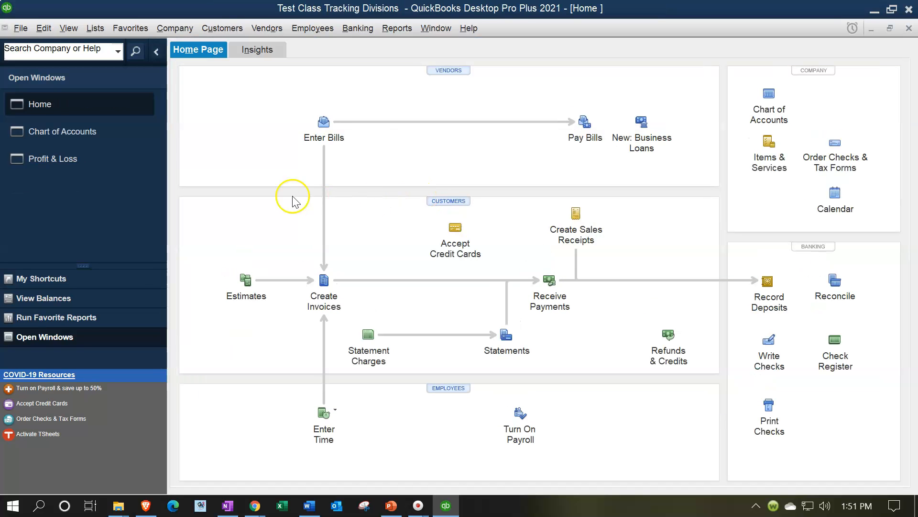
Look over the chart of accounts and the Profit & Loss report, collapsing and re-expanding its Income and Expense sections.
click(84, 135)
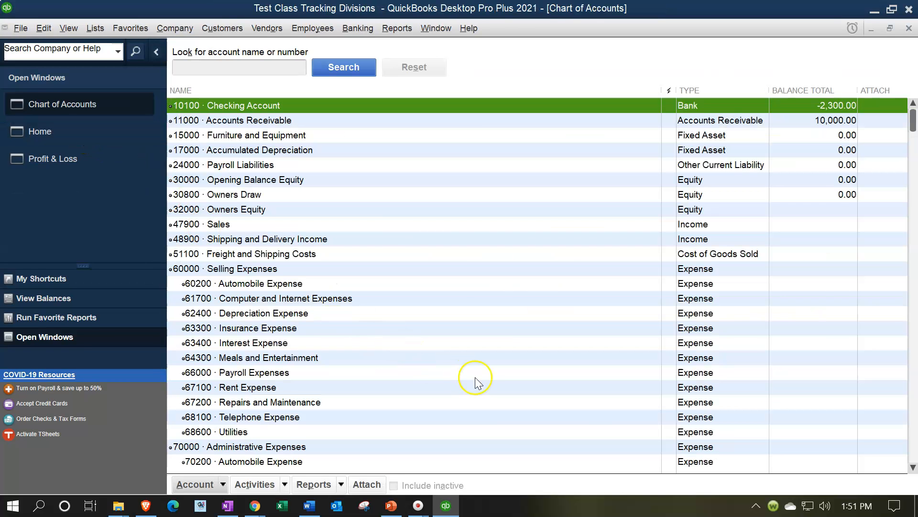
click(113, 160)
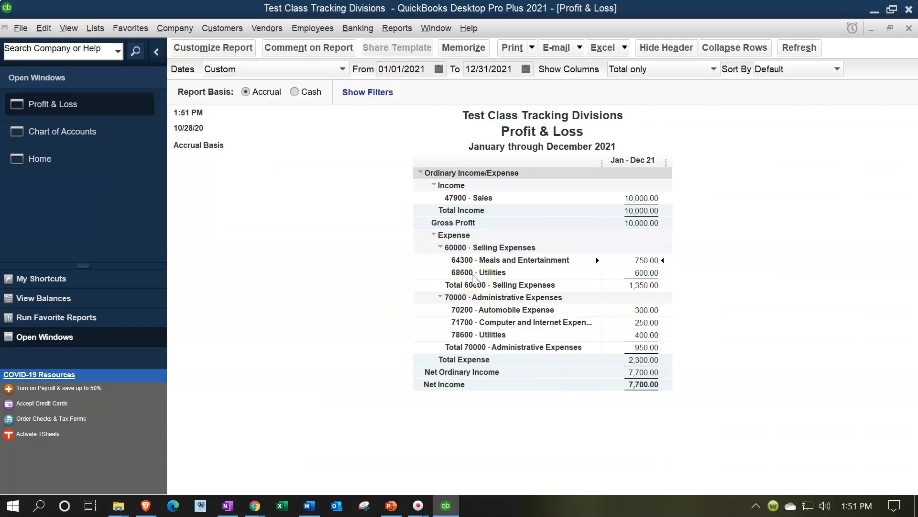
click(434, 186)
click(434, 186)
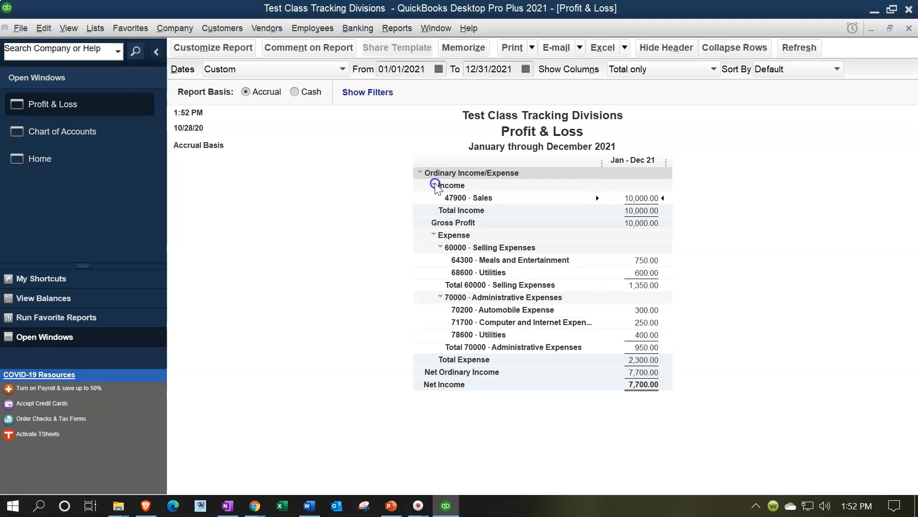
click(434, 235)
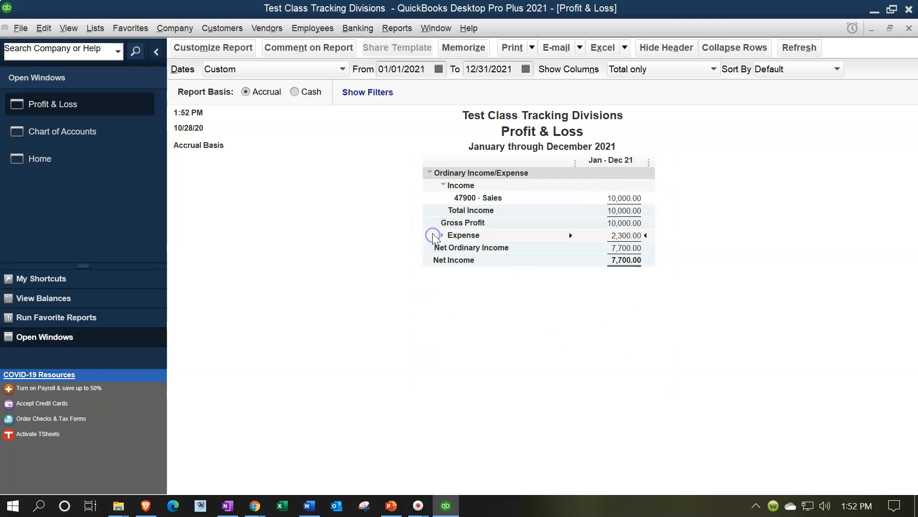
click(434, 234)
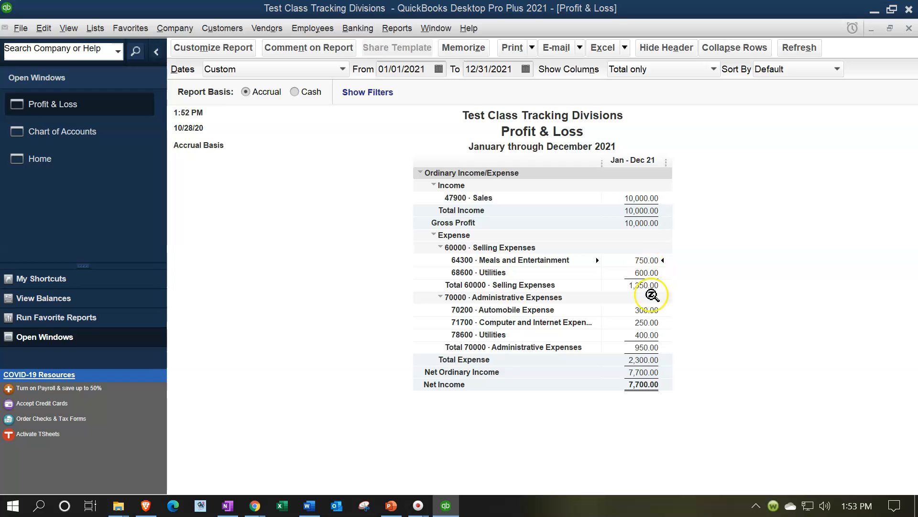
click(692, 314)
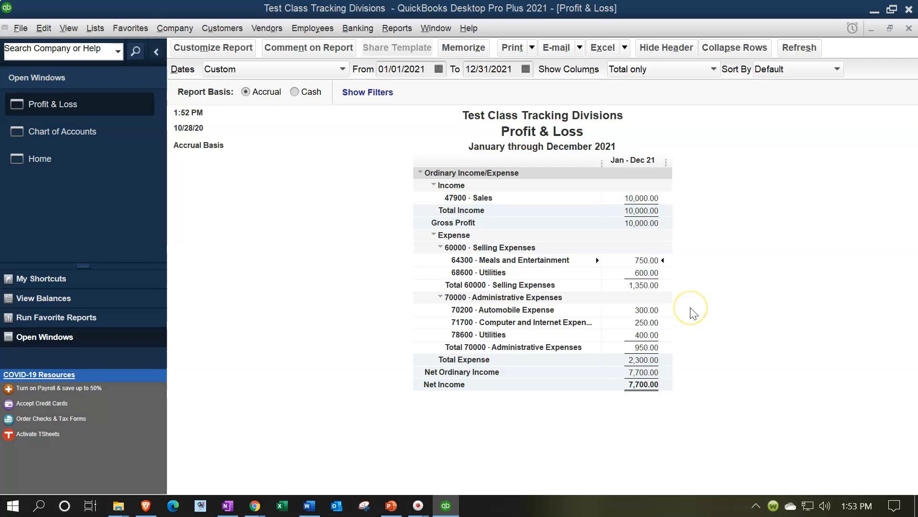
click(692, 288)
click(688, 291)
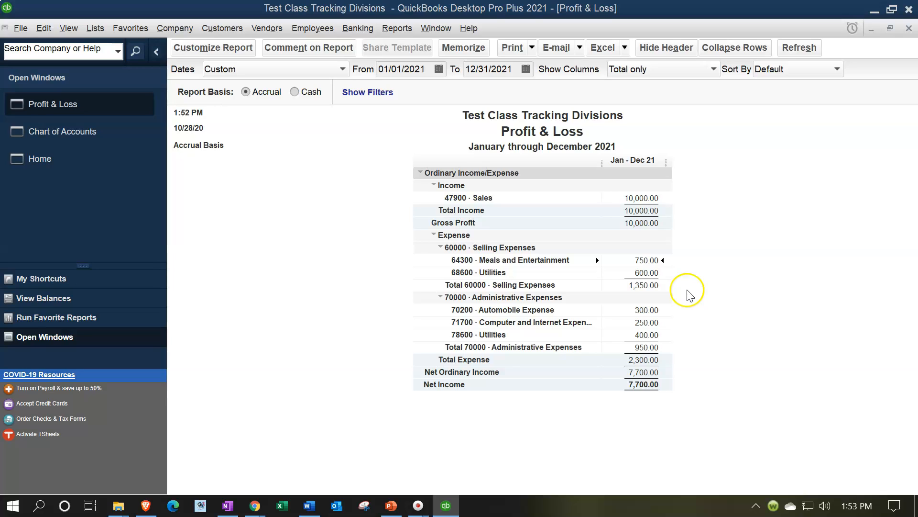